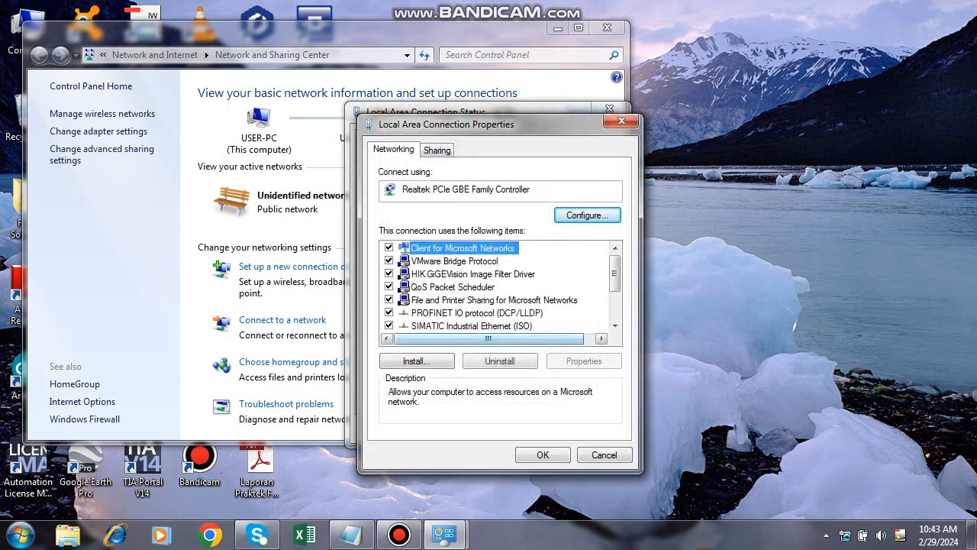
Scroll through the Local Area Connection items list.
scroll(504, 286, down, 2)
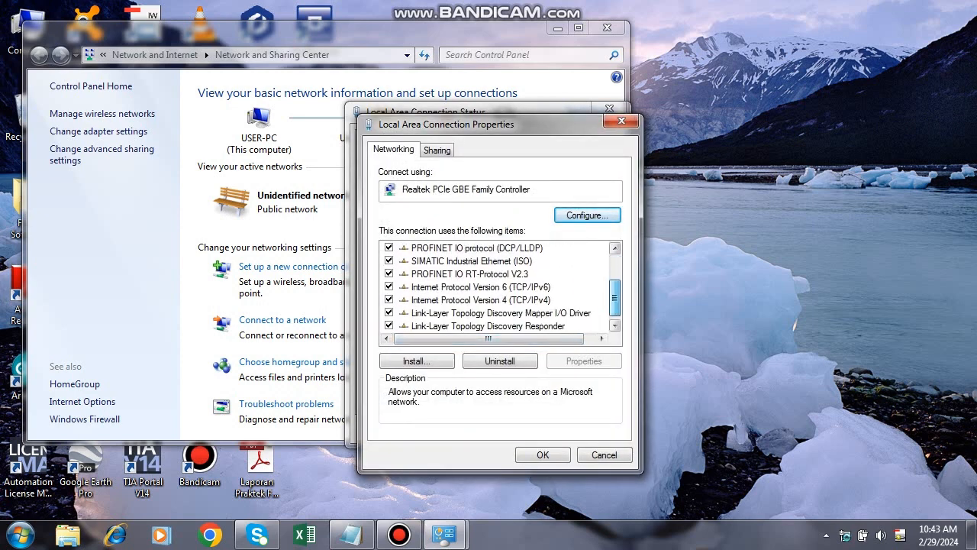
mouse_move(615, 300)
mouse_down()
mouse_move(615, 274)
mouse_move(615, 295)
mouse_up()
Set IPv4 to static 192.168.1.2, default mask 255.255.255.0, gateway 192.168.1.1, and save.
double_click(481, 312)
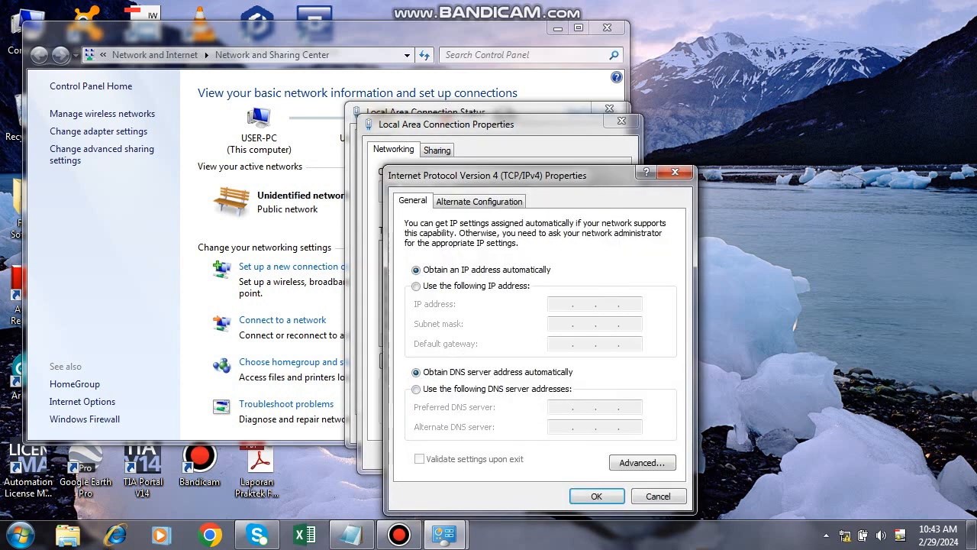
click(416, 286)
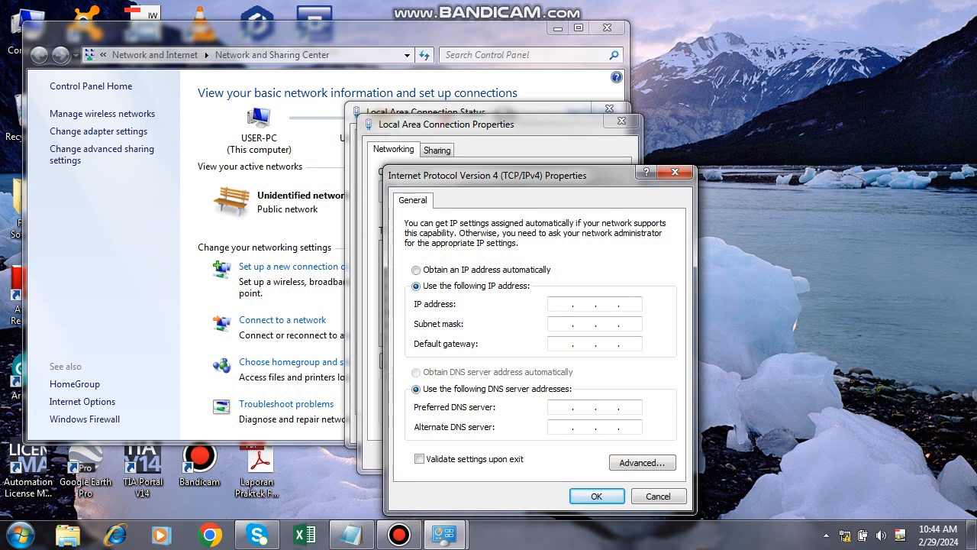
text(192.168.1.2)
key(Tab)
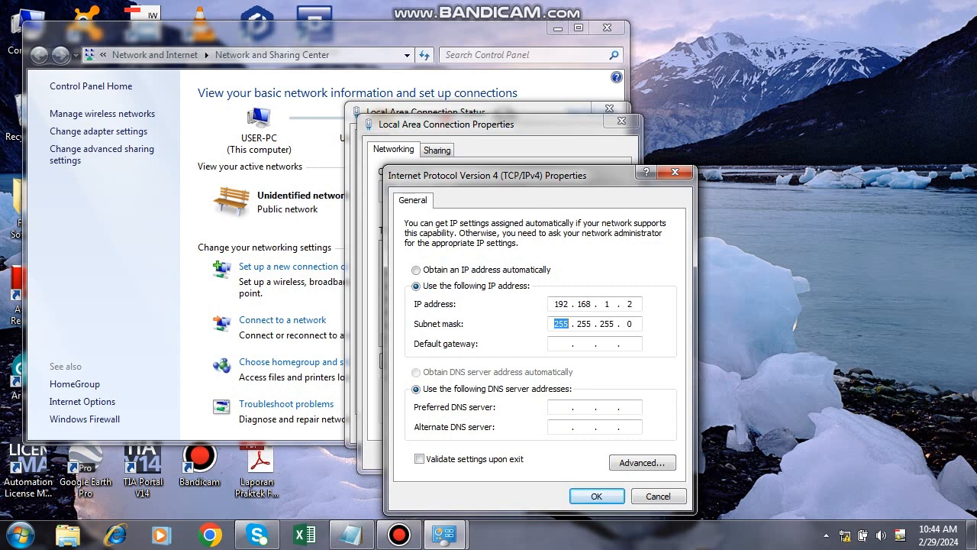
key(Tab)
text(192 . 168 . 1 . 1)
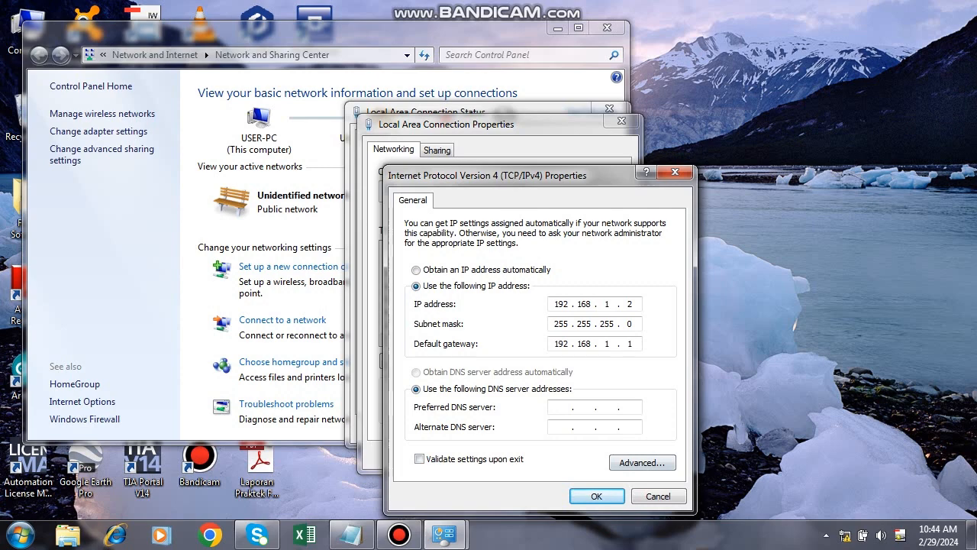
key(Return)
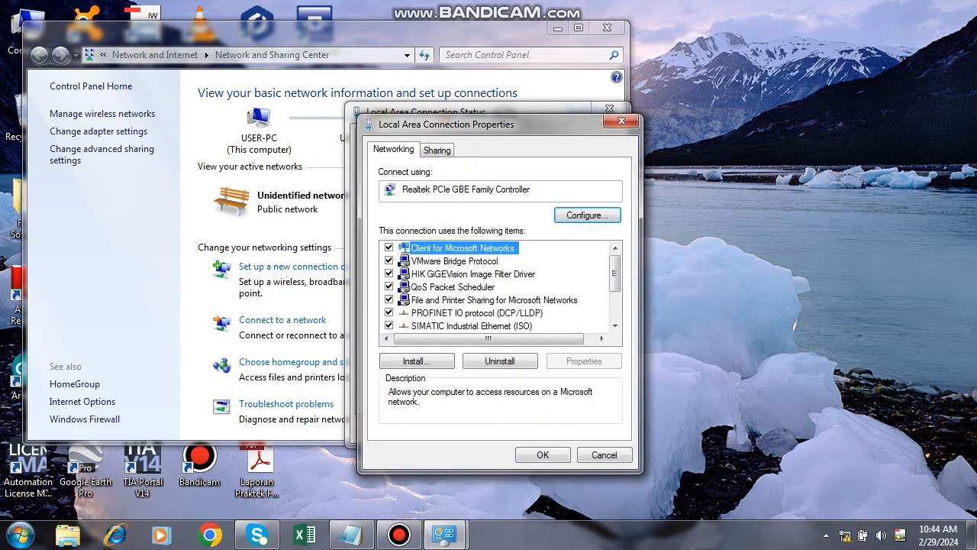
key(Return)
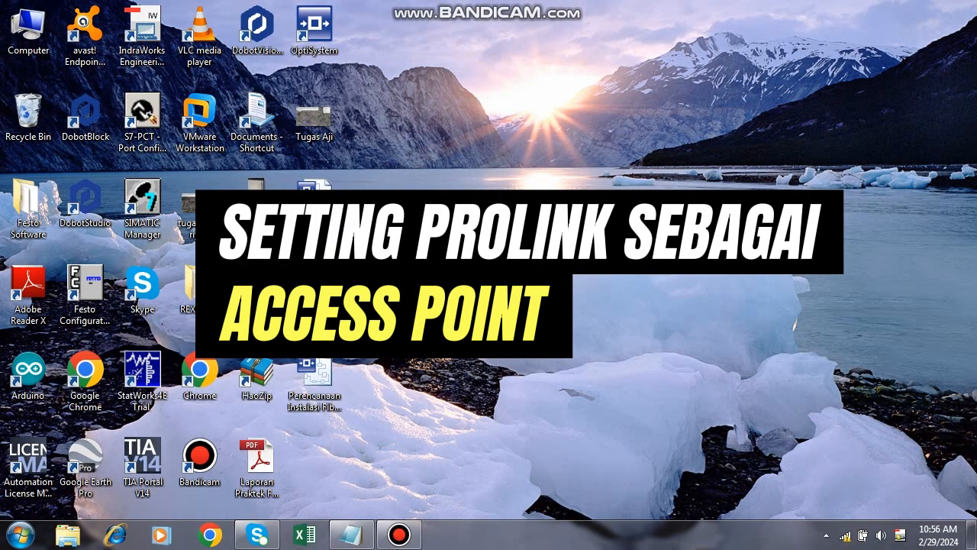
Check the PROLiNK_PRN3009_D00C Wi-Fi connection, then launch Google Chrome.
click(845, 534)
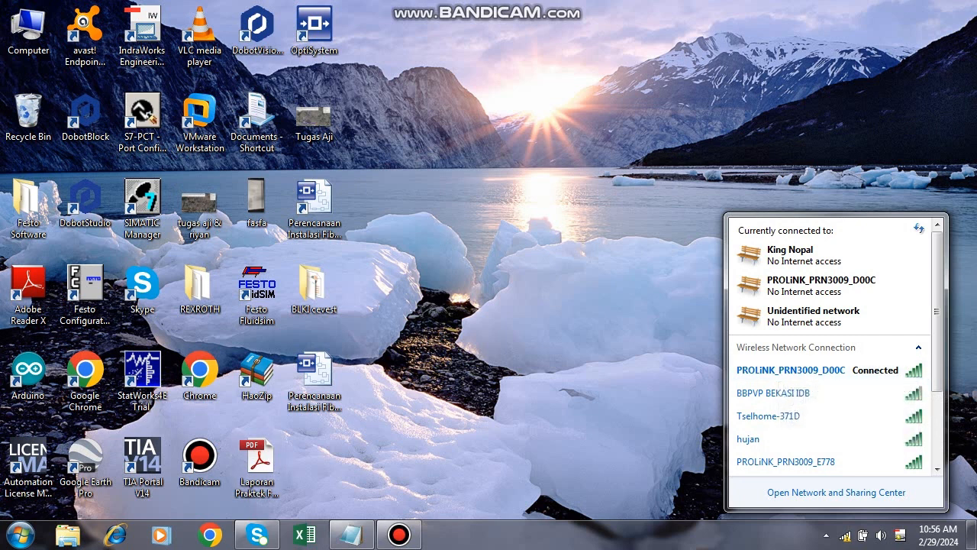
click(210, 534)
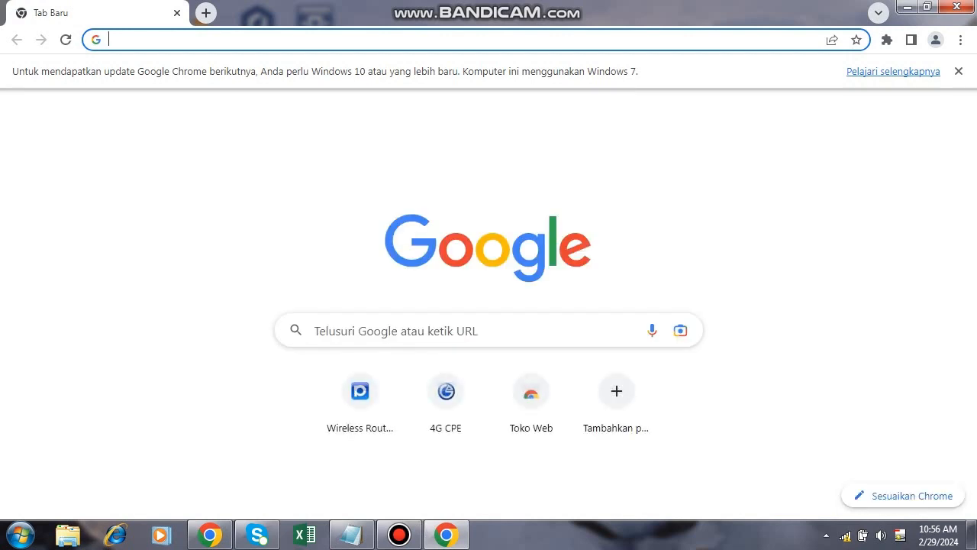
Browse to 192.168.1.1 and log in with the router's admin username and password.
text(192.16)
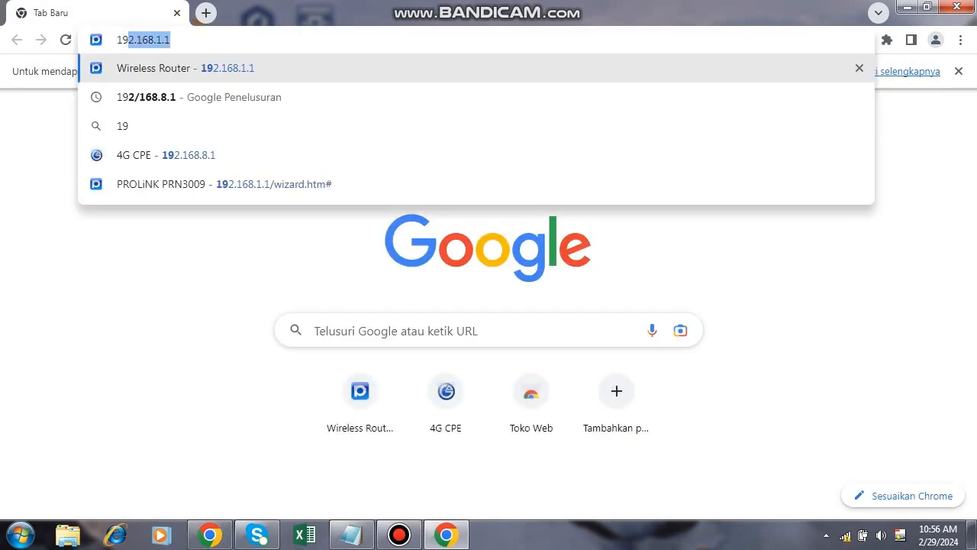
text(8.1.1)
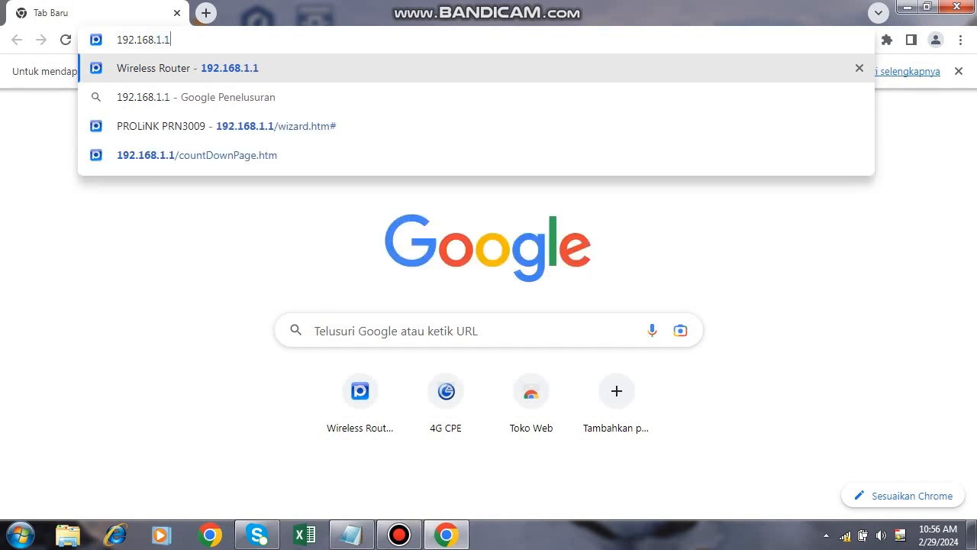
key(Return)
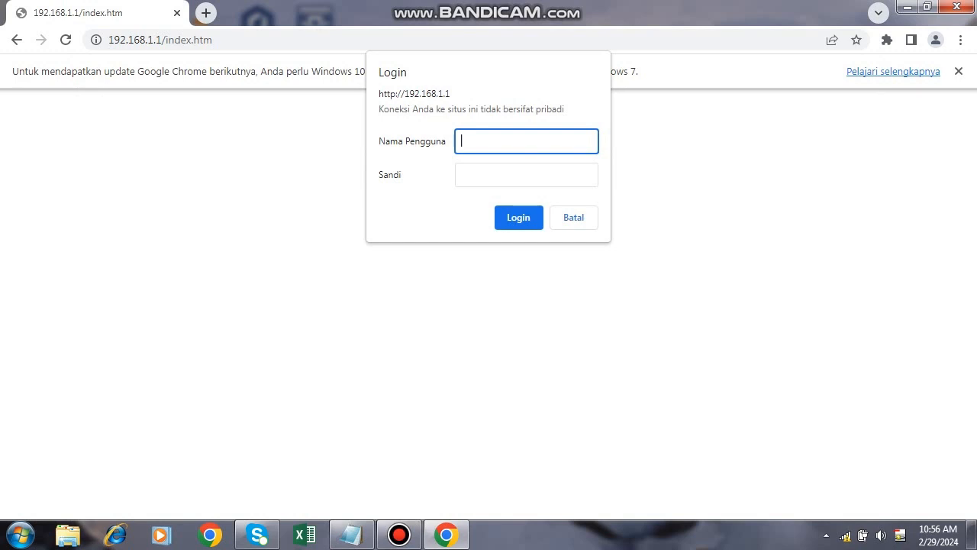
text(admin)
key(Tab)
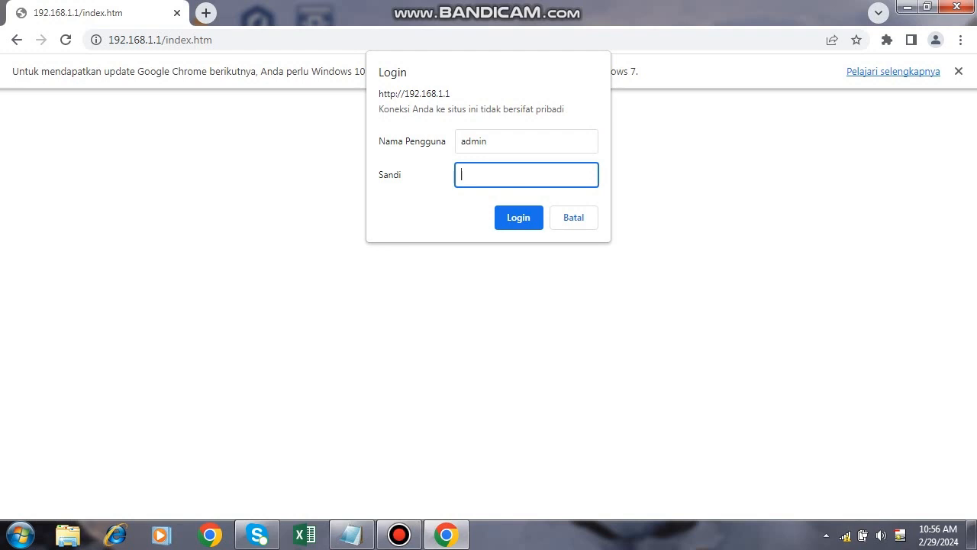
text(password)
key(Return)
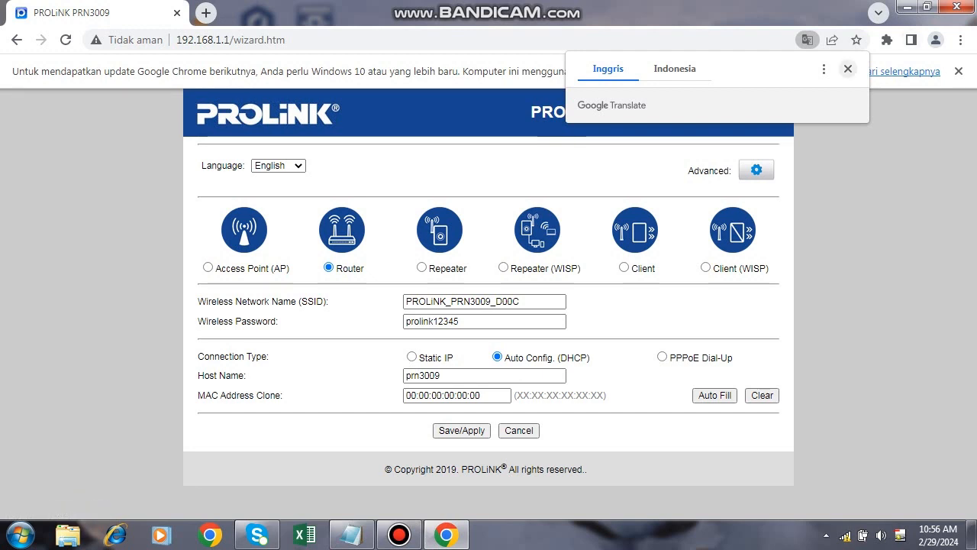
Switch the PROLiNK to Access Point (AP) mode with automatic LAN IP.
click(848, 68)
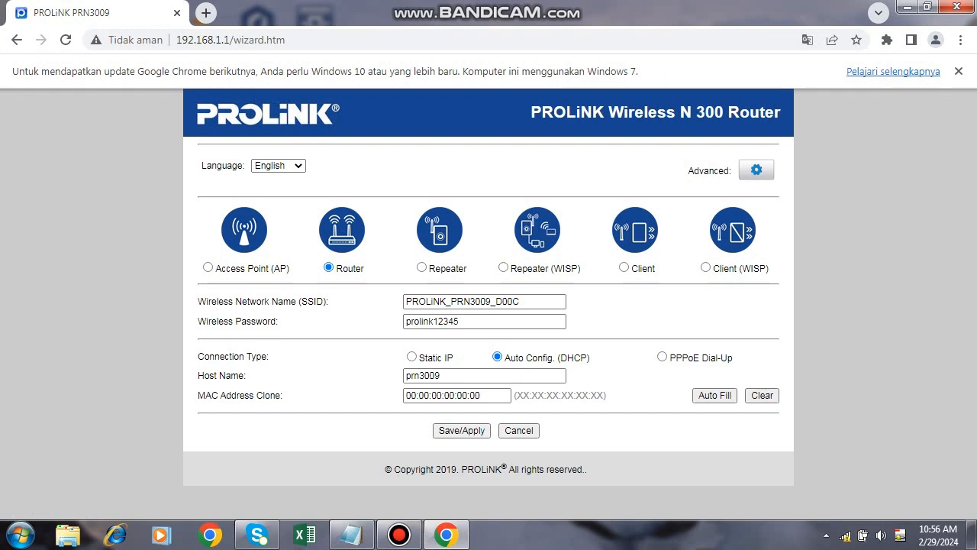
click(208, 267)
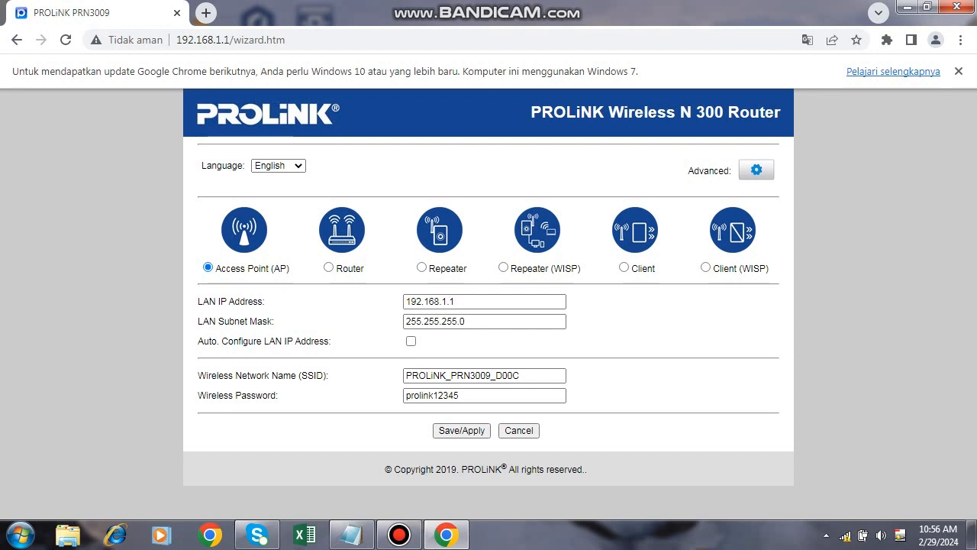
click(410, 341)
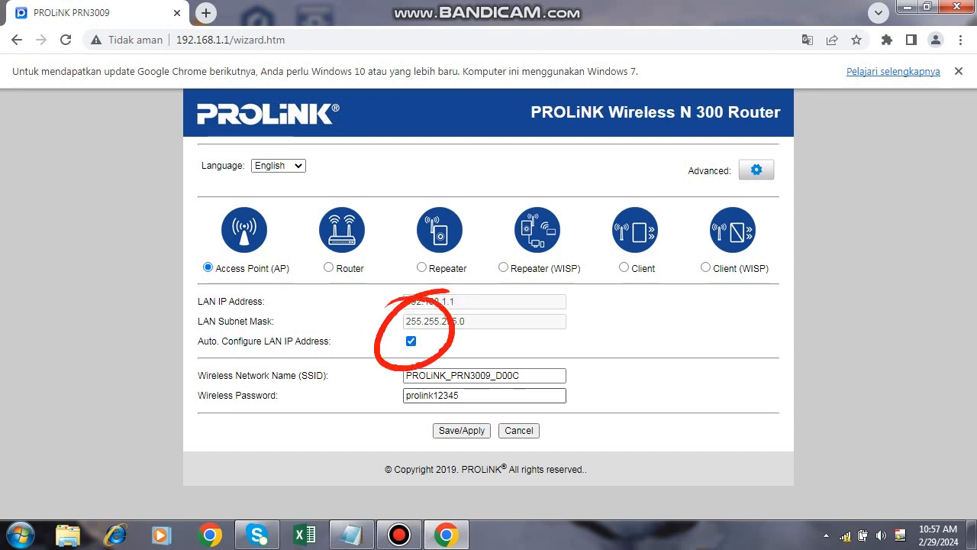
Name the Wi-Fi 'BBPVP BEKASI Training', set a new wireless password, and apply.
key(Tab)
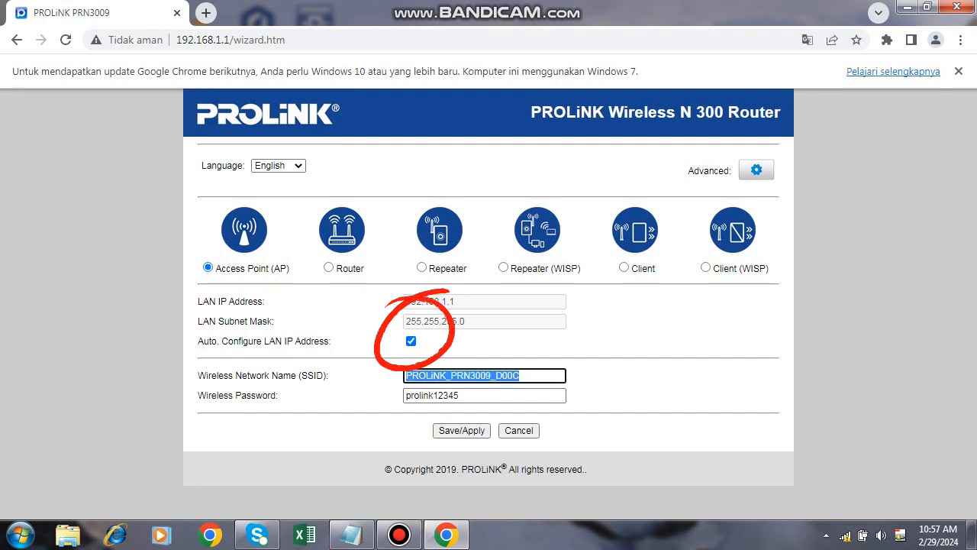
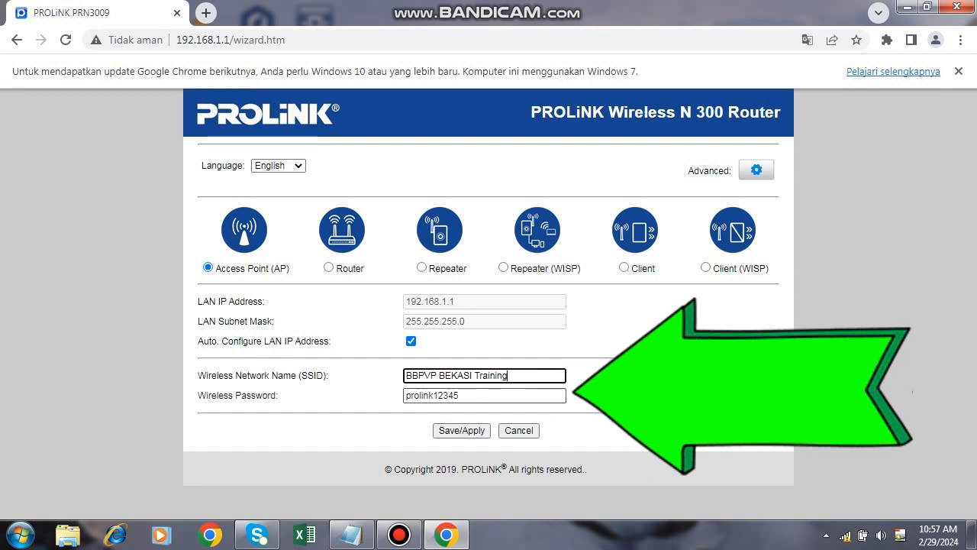
key(Tab)
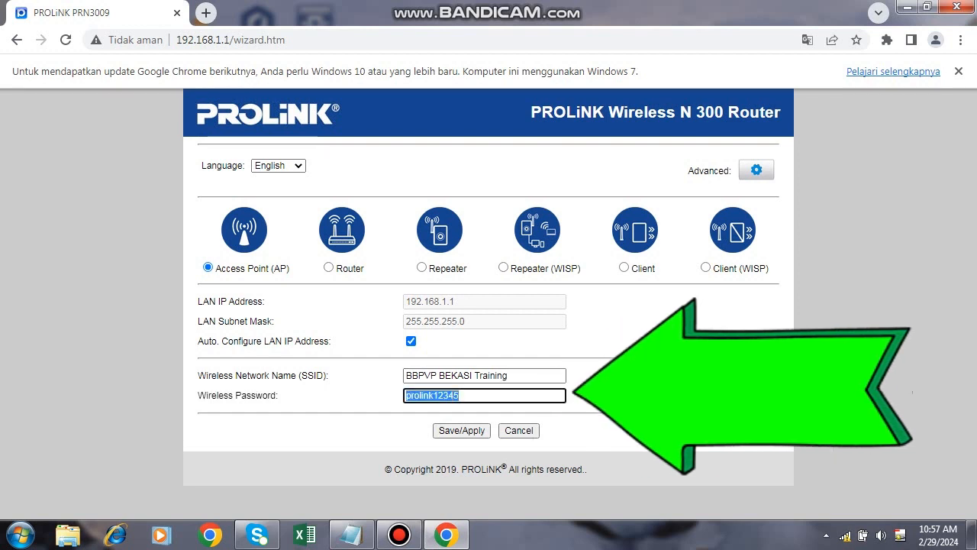
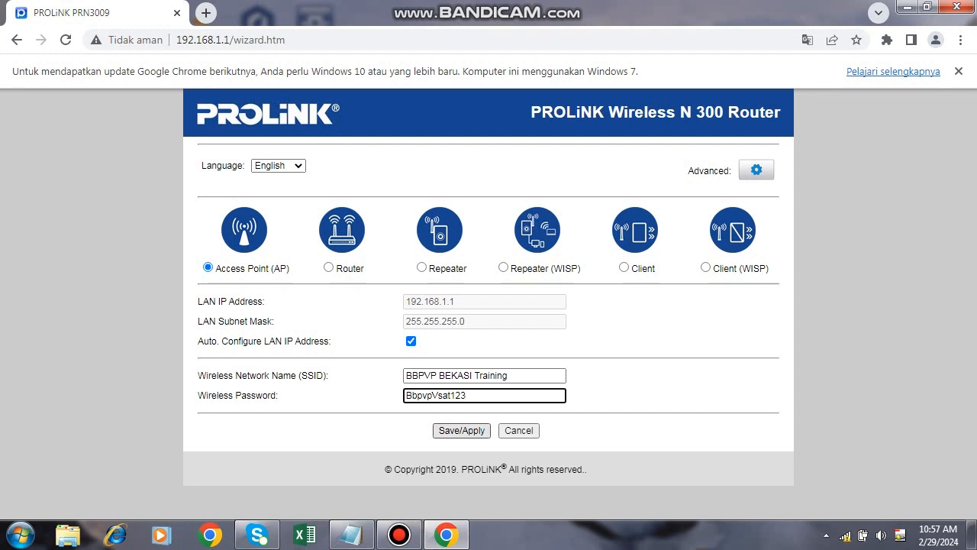
click(462, 431)
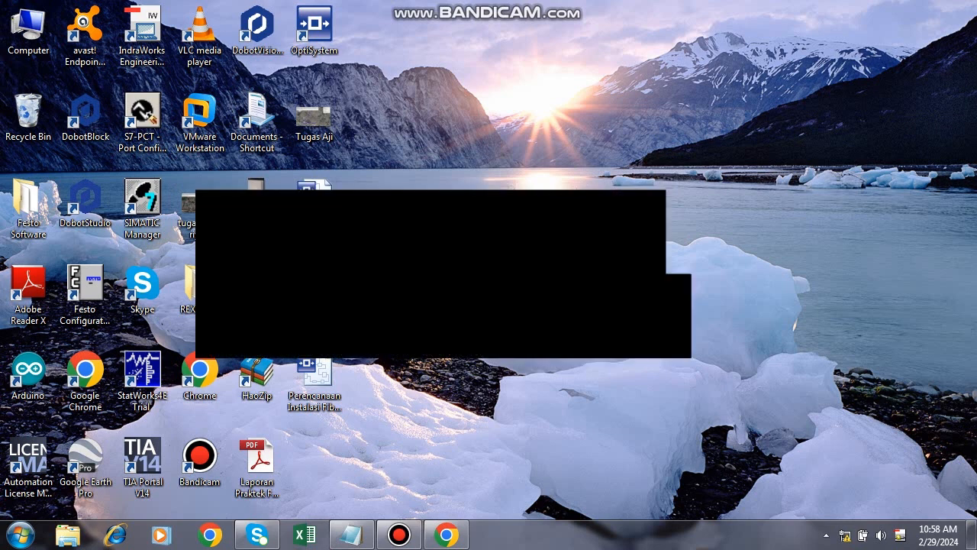
Search for and launch winbox64 from the Windows Start menu.
click(21, 535)
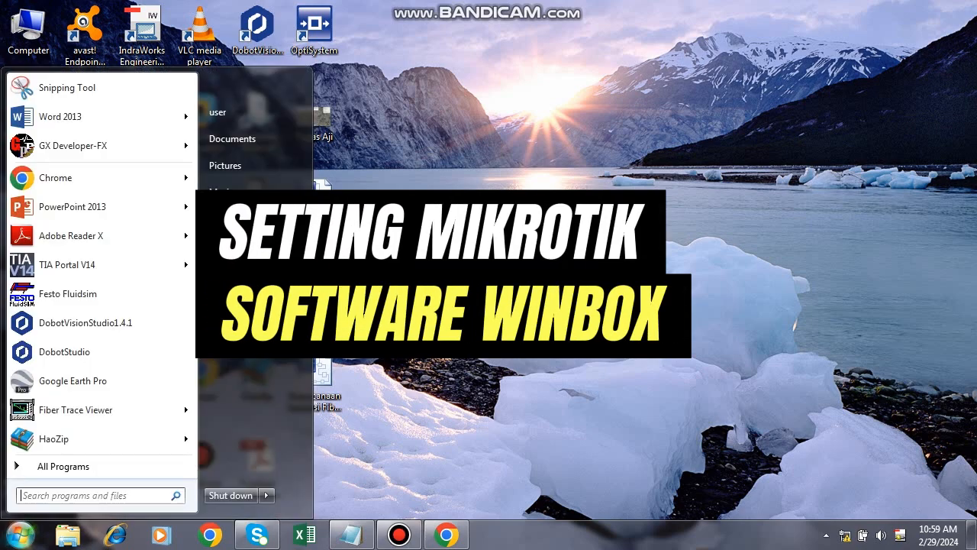
text(winm)
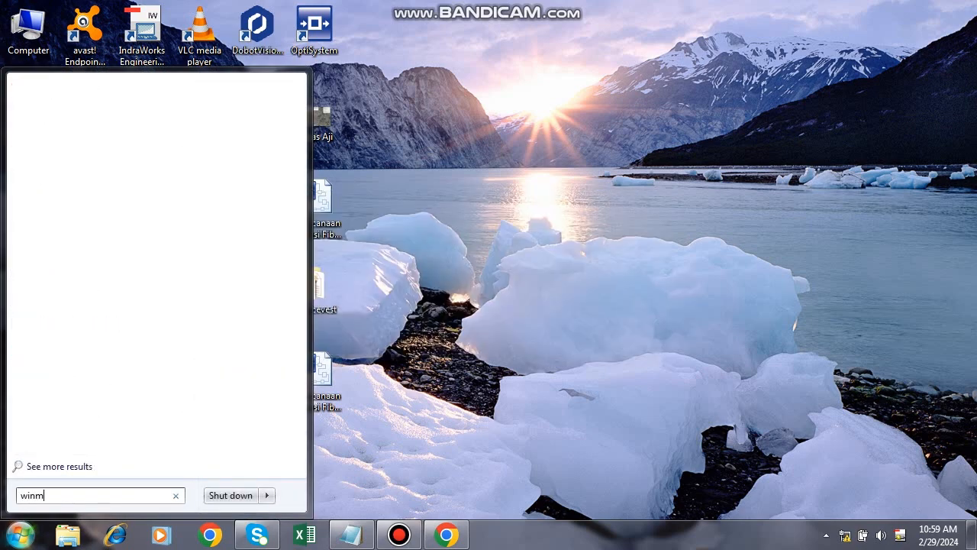
key(BackSpace)
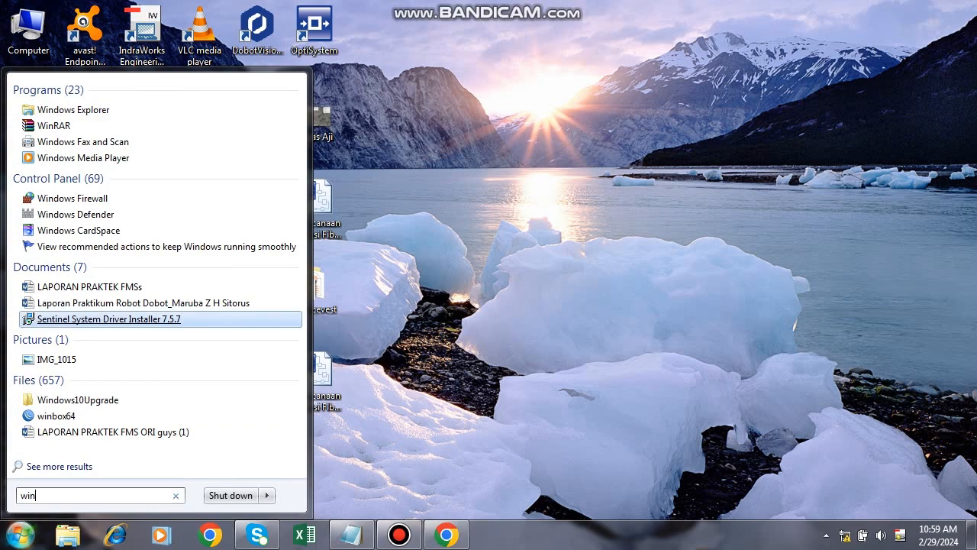
text(b)
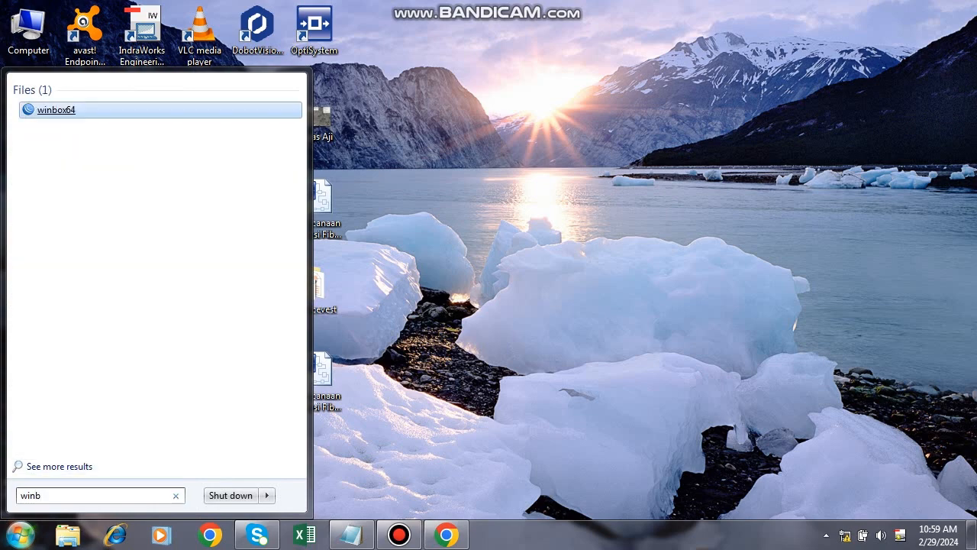
key(Return)
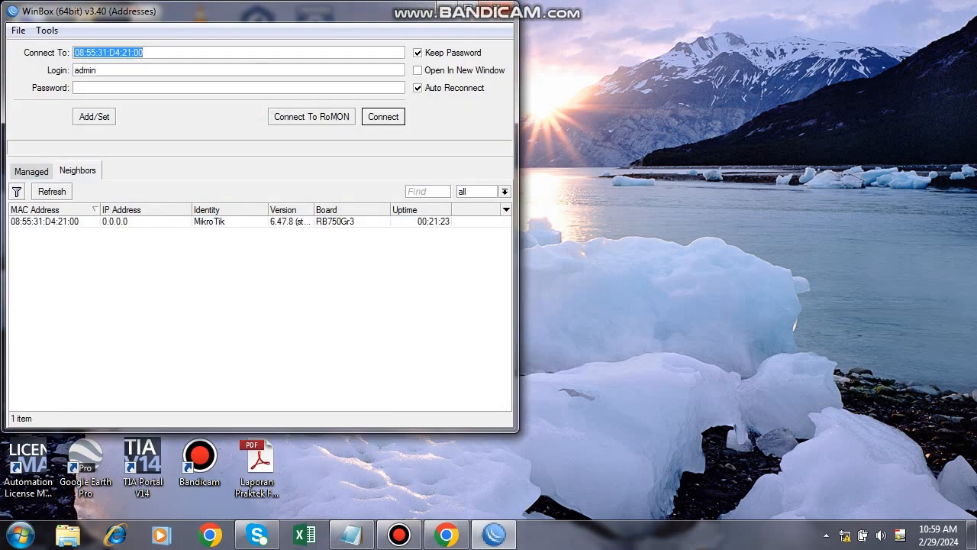
Select the MikroTik router under Neighbors and connect to it.
click(31, 171)
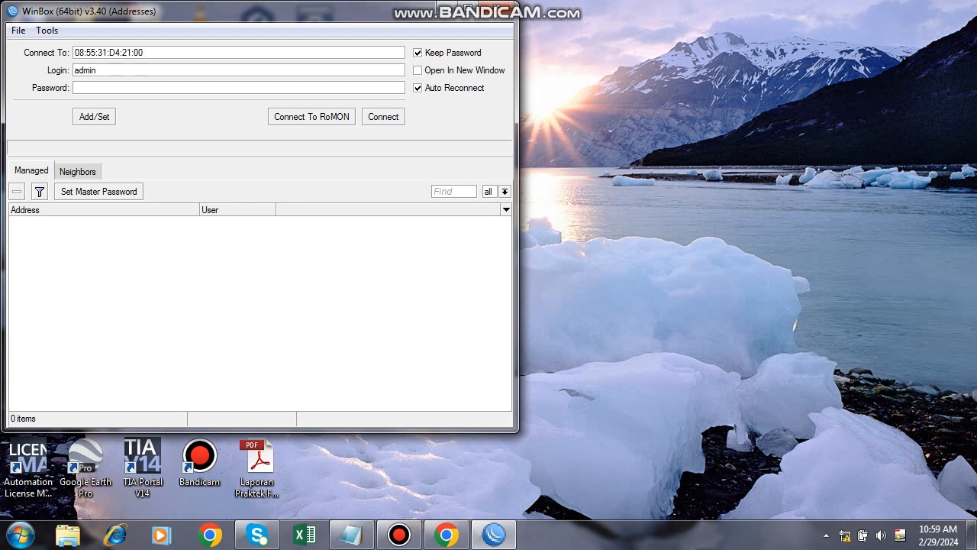
click(77, 171)
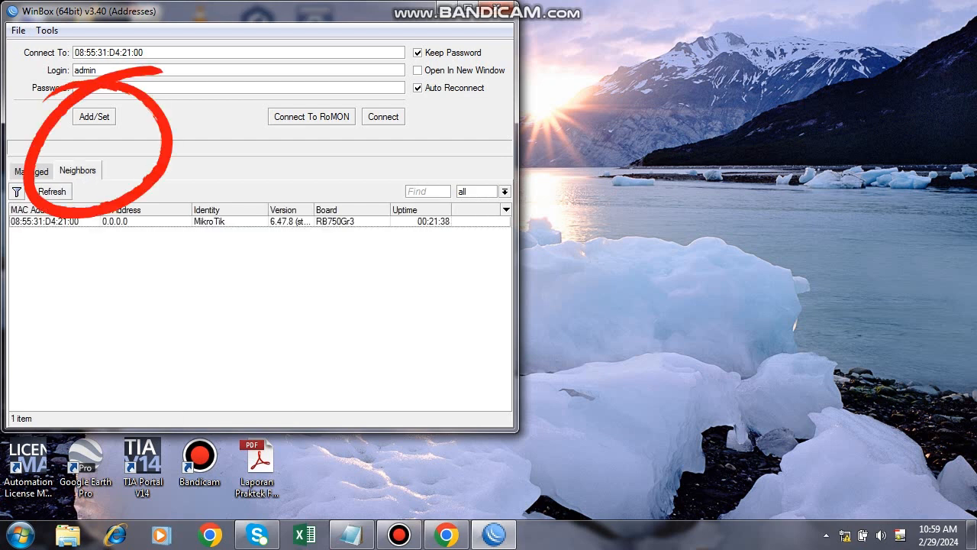
click(46, 221)
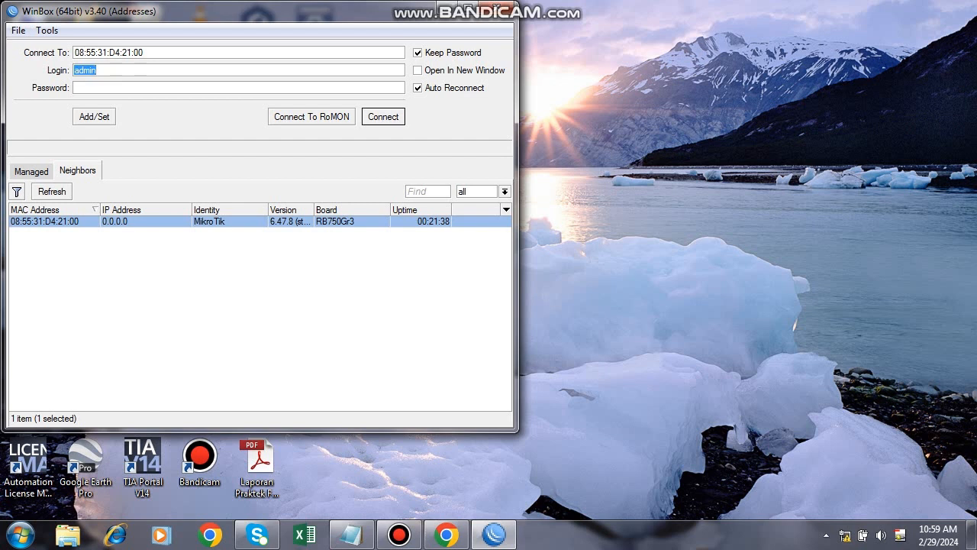
key(Return)
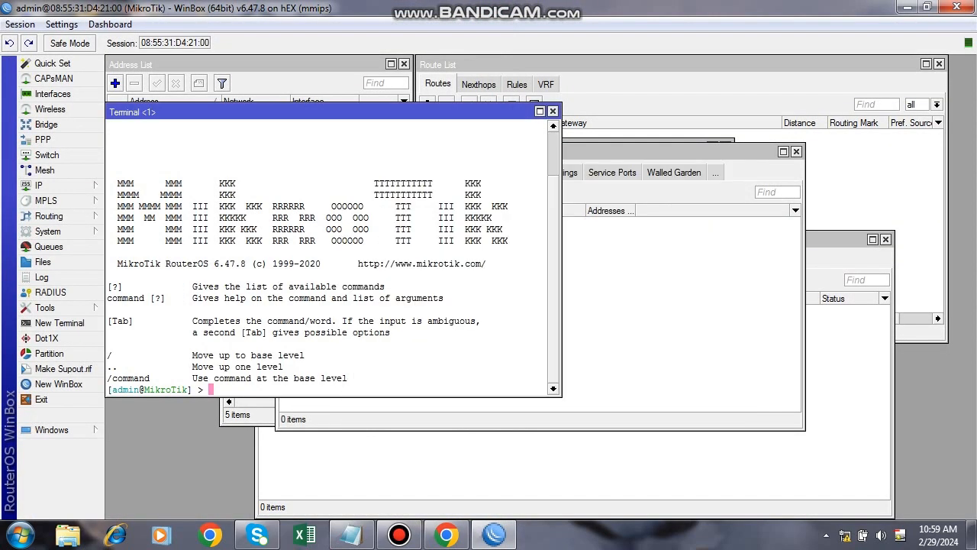
Close the leftover Terminal, Interface, DHCP Server, Route and Address List windows.
click(796, 151)
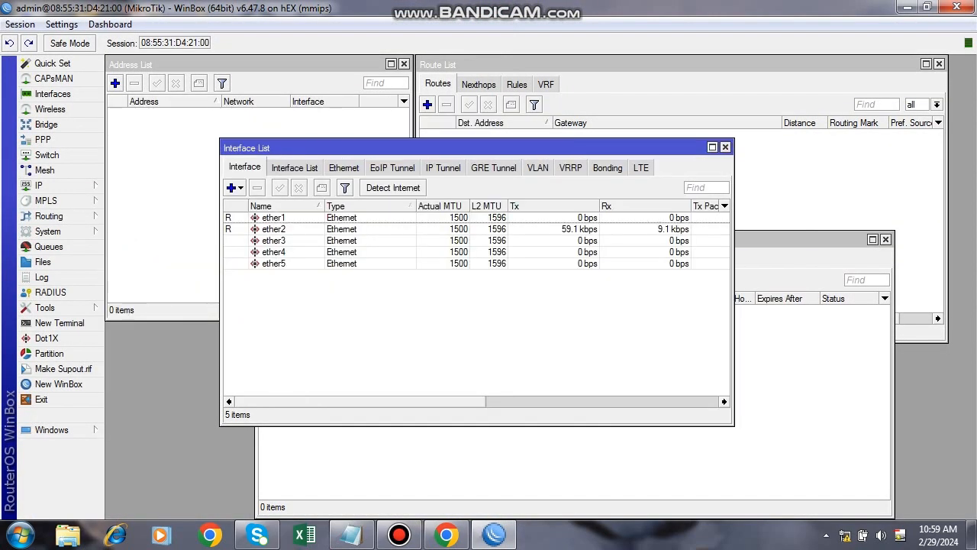
click(725, 147)
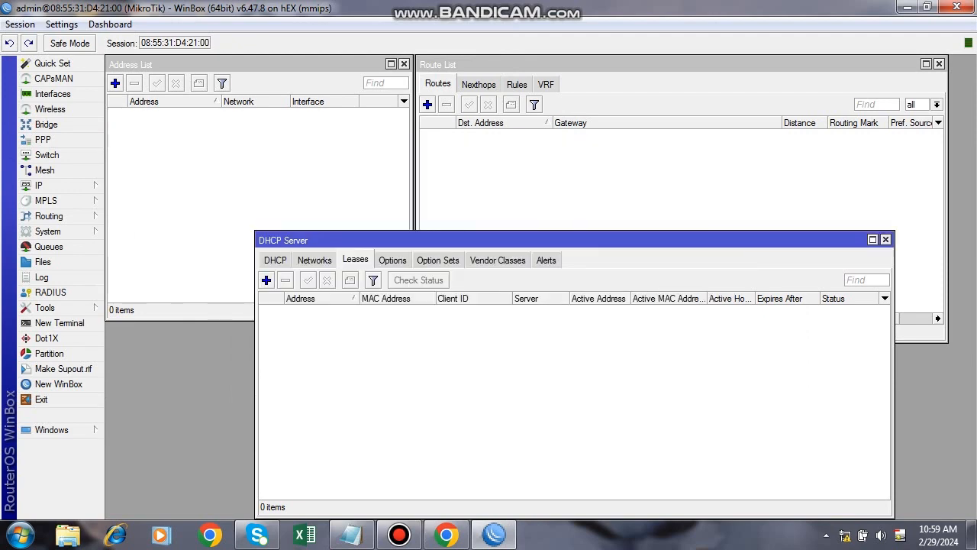
click(885, 239)
click(939, 63)
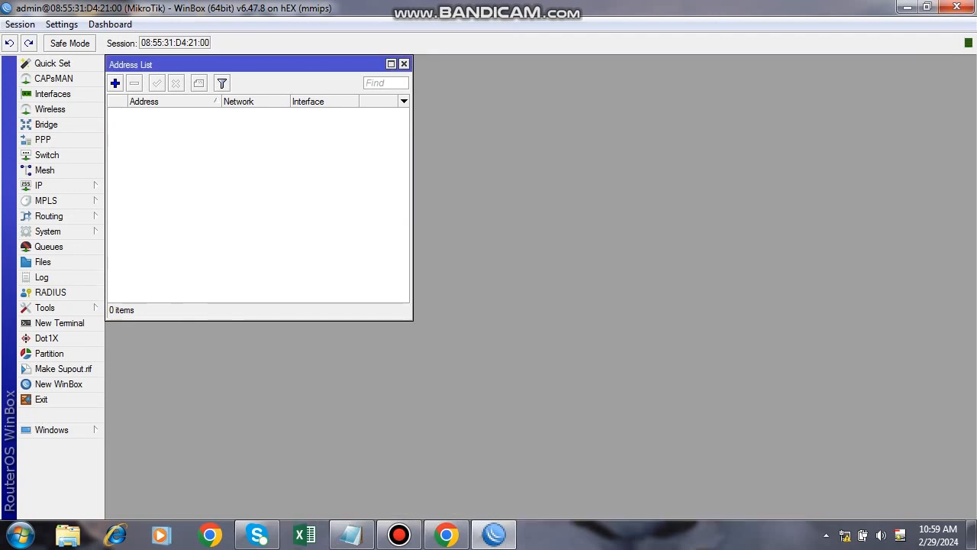
click(404, 63)
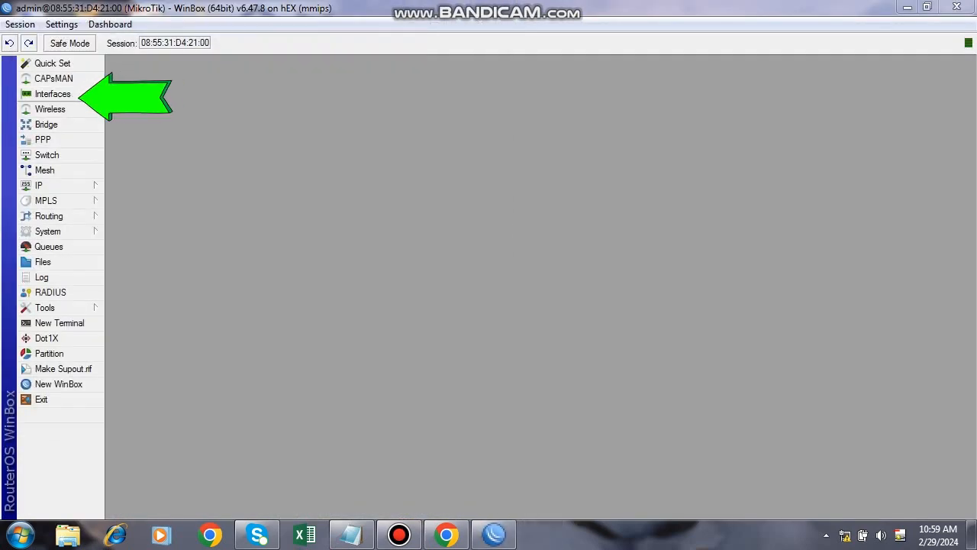
Show the Interface List at the top-left and look over ether1 to ether5.
click(52, 94)
drag(367, 148, 253, 65)
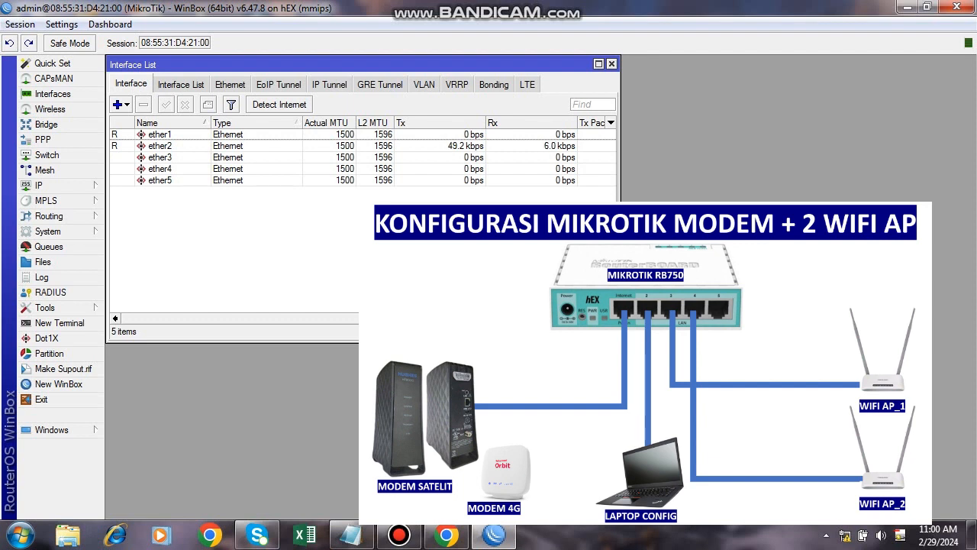
click(160, 157)
click(161, 168)
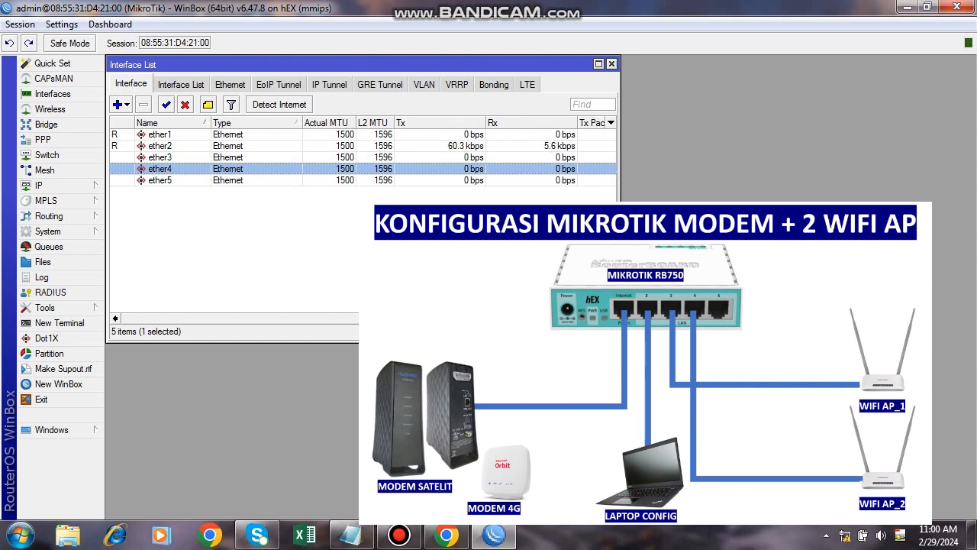
Rename ether1 to 'ether1 - ISP' and ether2 to 'ether2 - Laptop'.
click(160, 133)
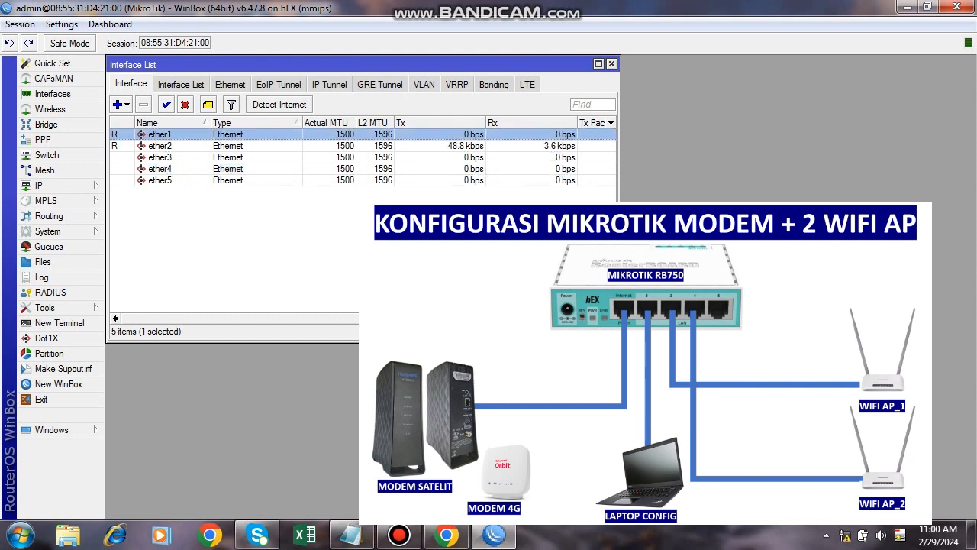
double_click(160, 134)
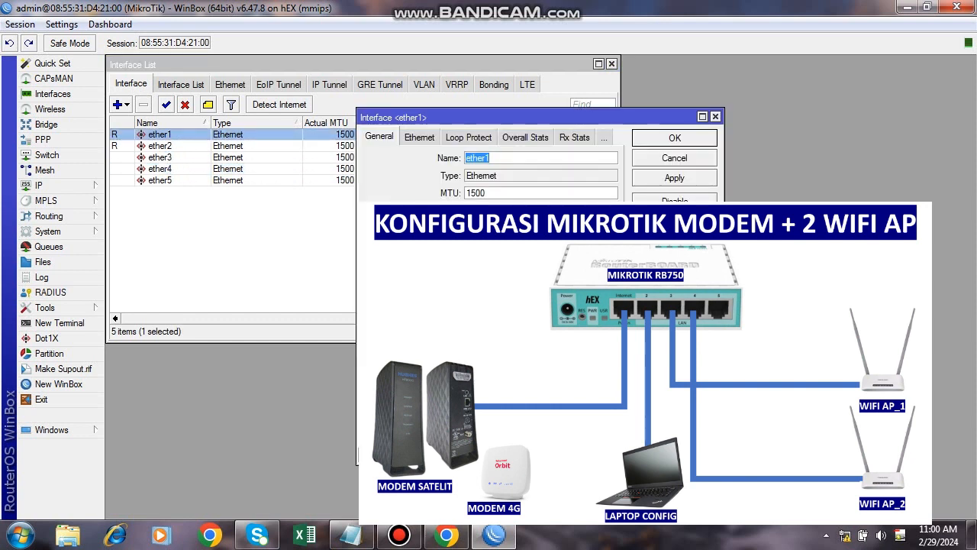
text(- ISP)
click(674, 177)
click(674, 138)
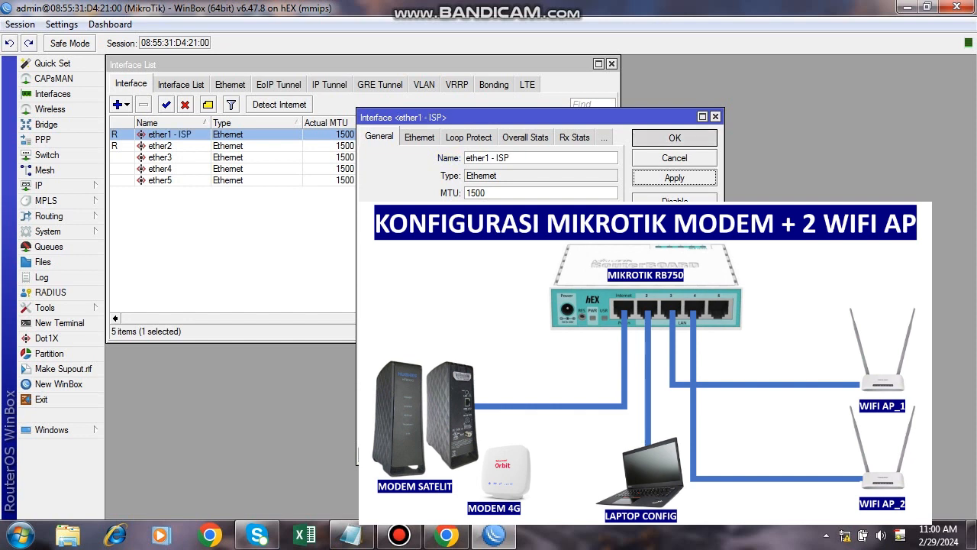
double_click(159, 145)
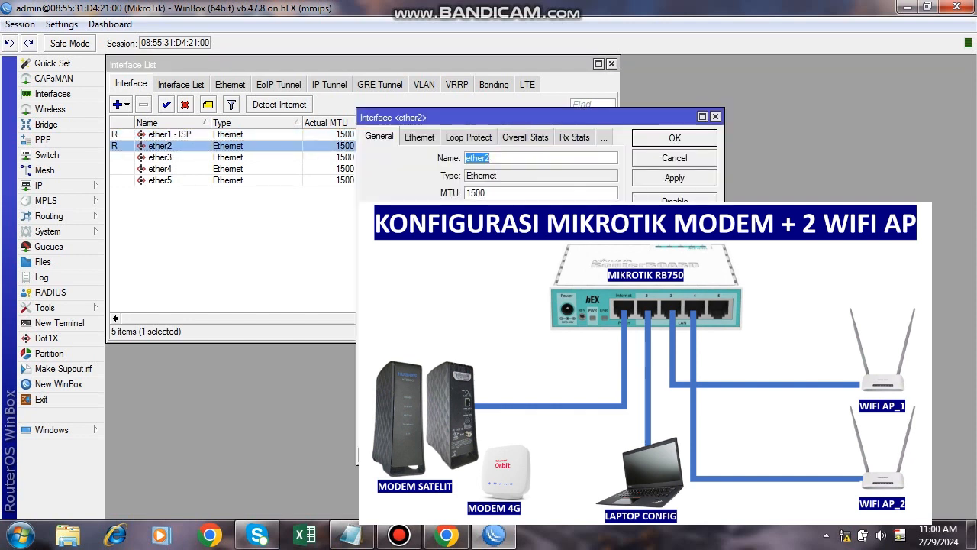
key(End)
text(- Laptop)
click(675, 178)
click(675, 138)
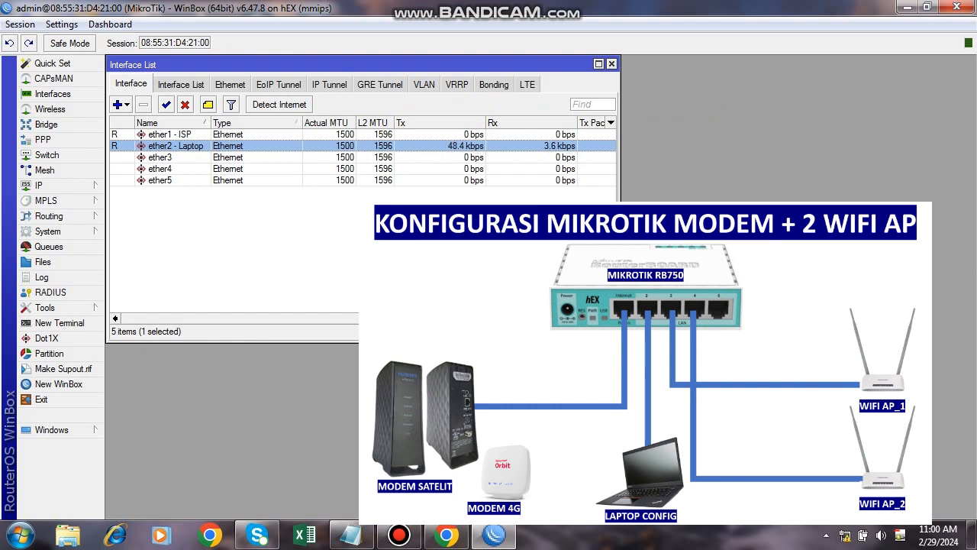
double_click(175, 146)
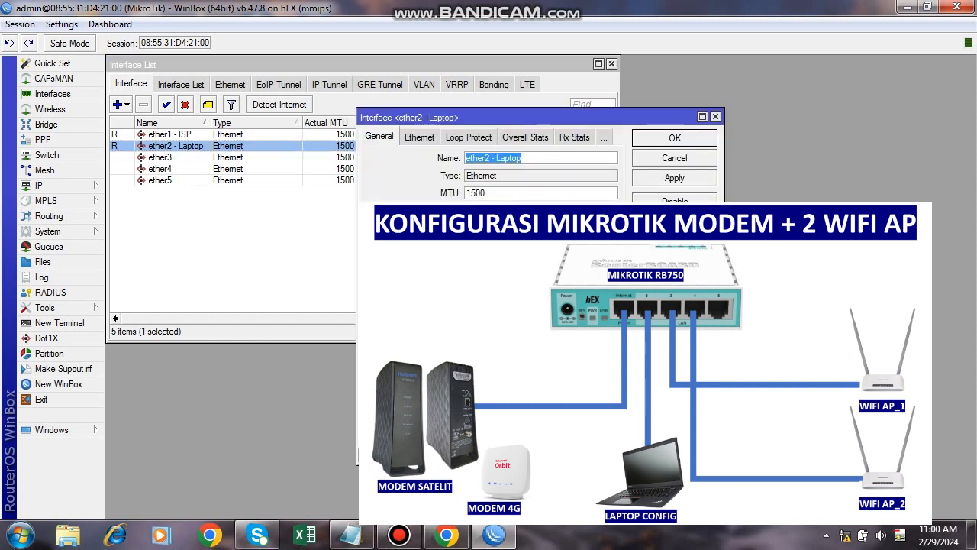
click(715, 117)
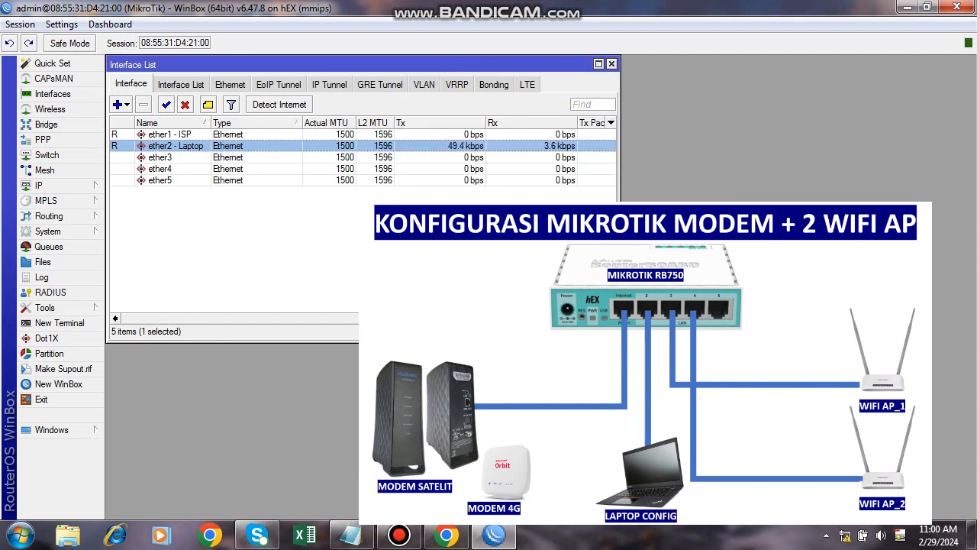
Rename ether3 to 'ether3 - AP1' and ether4 to 'ether4 - AP2'.
click(161, 158)
click(160, 168)
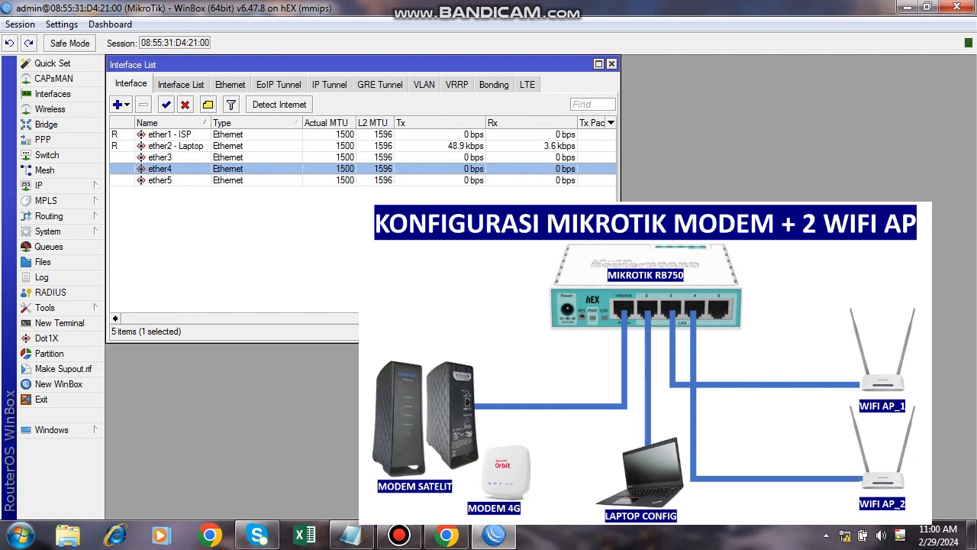
double_click(160, 157)
key(Right)
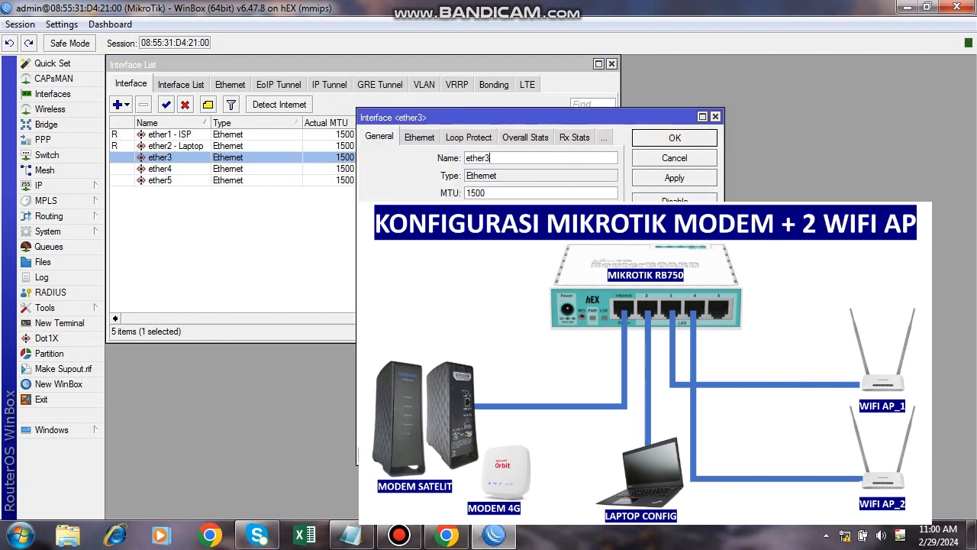
text(- AP1)
click(674, 177)
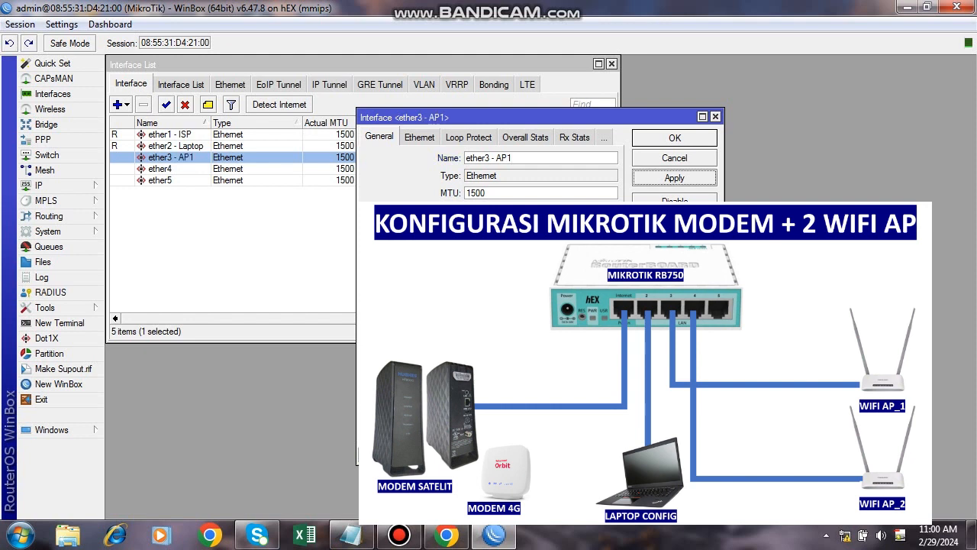
click(674, 138)
double_click(160, 168)
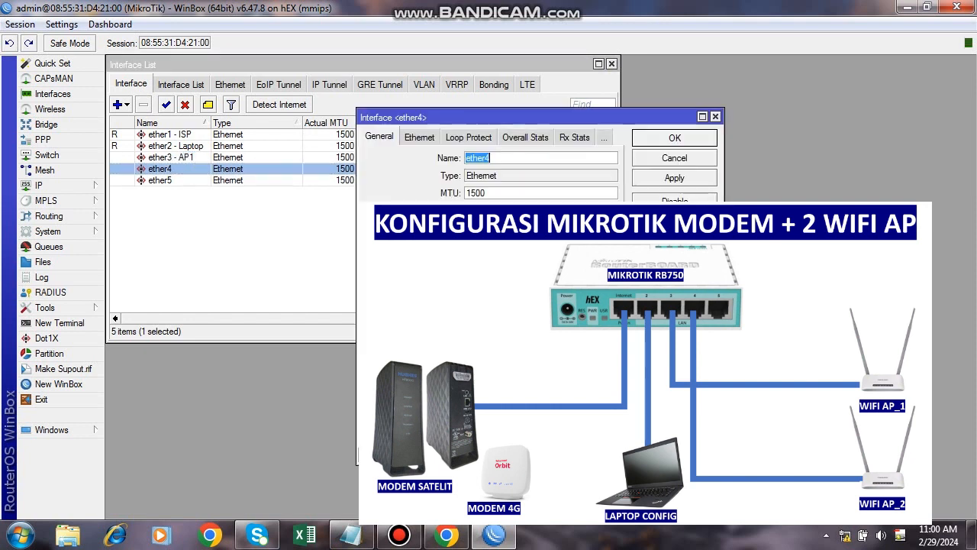
click(504, 158)
text(- AP)
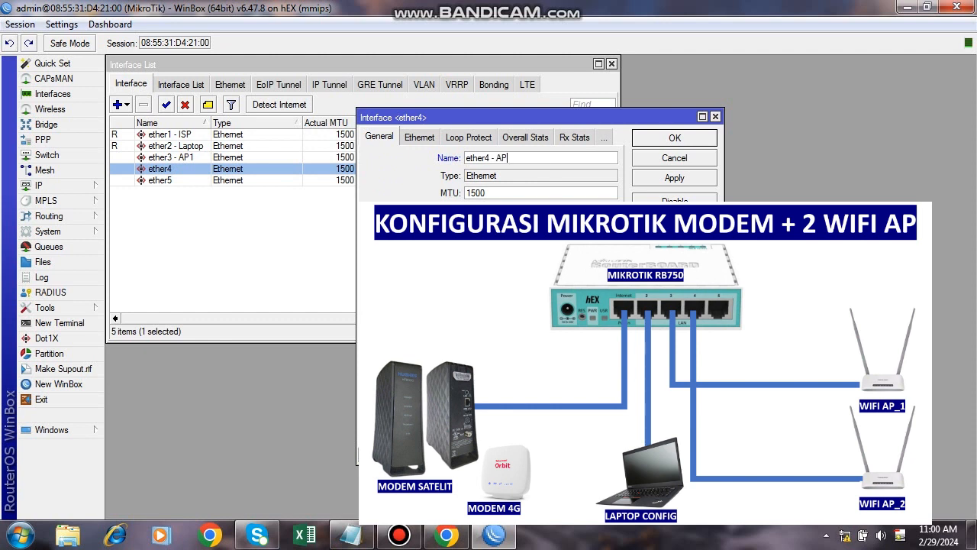
text(2)
click(675, 178)
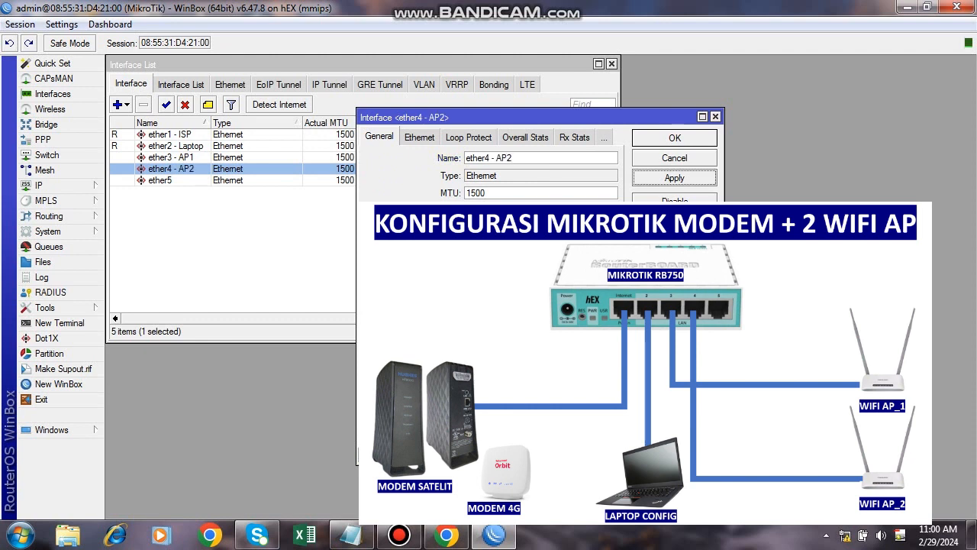
click(675, 138)
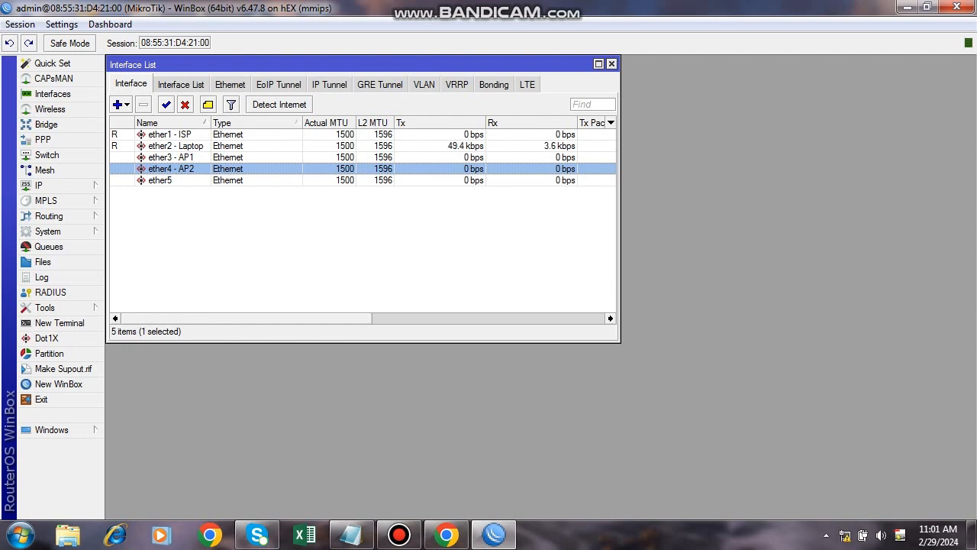
Add a DHCP client on ether1 - ISP, then view its 192.168.8.133/24 address under IP > Addresses.
click(40, 185)
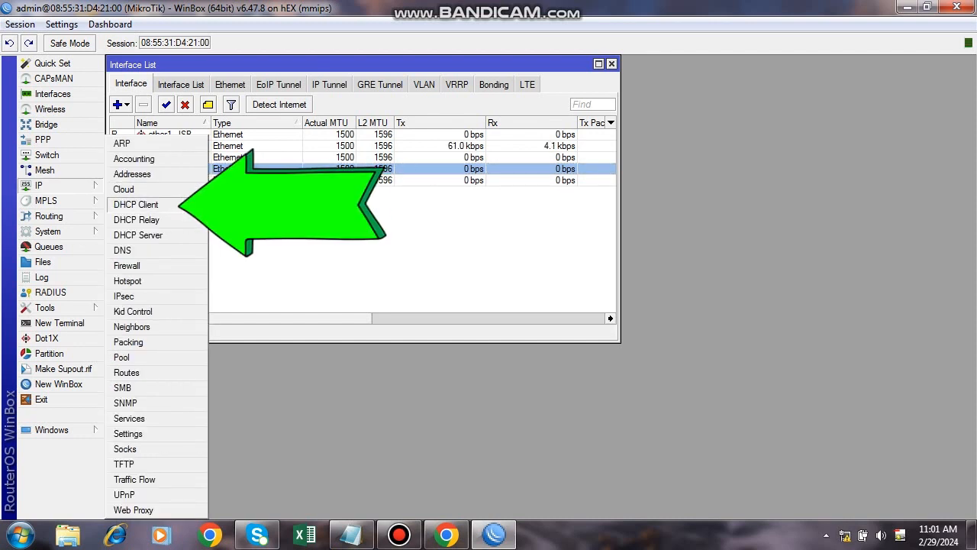
click(145, 205)
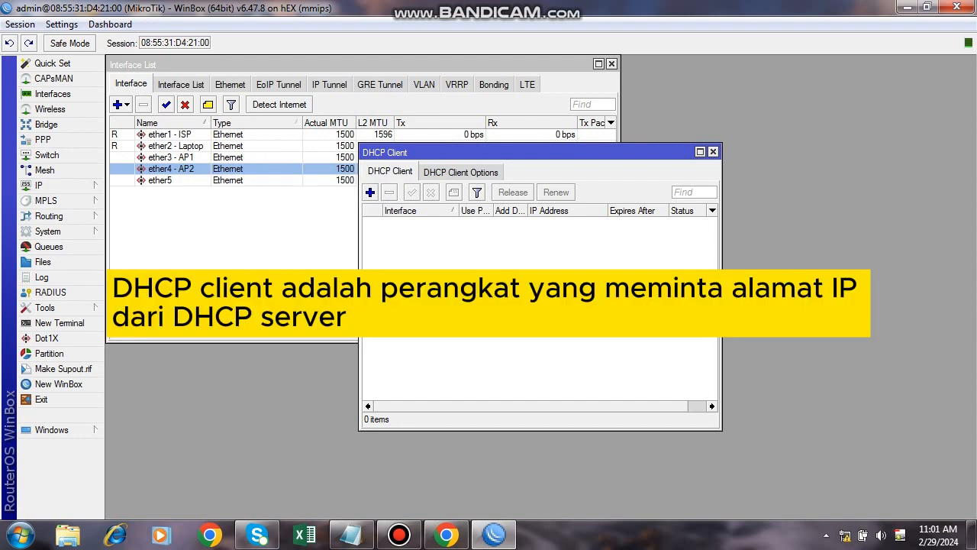
drag(519, 152, 447, 132)
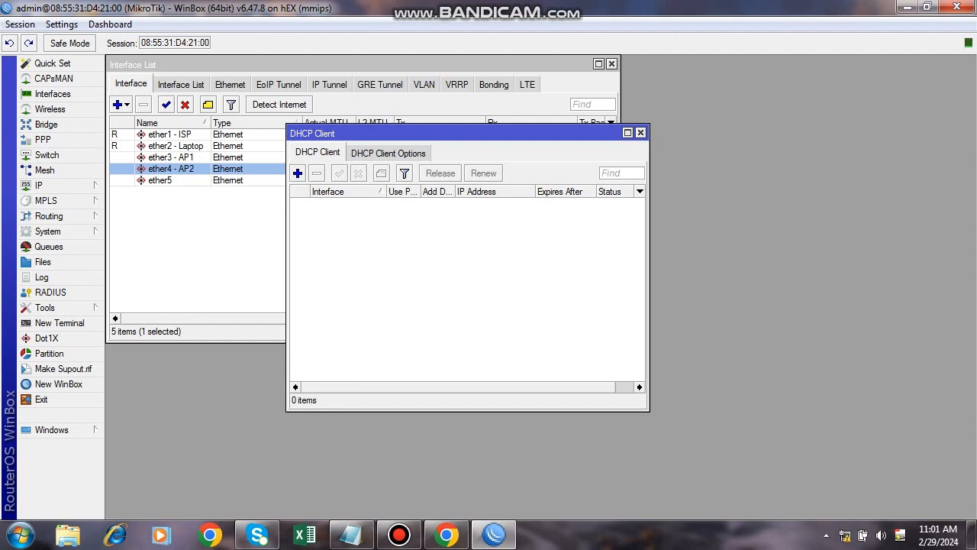
click(297, 173)
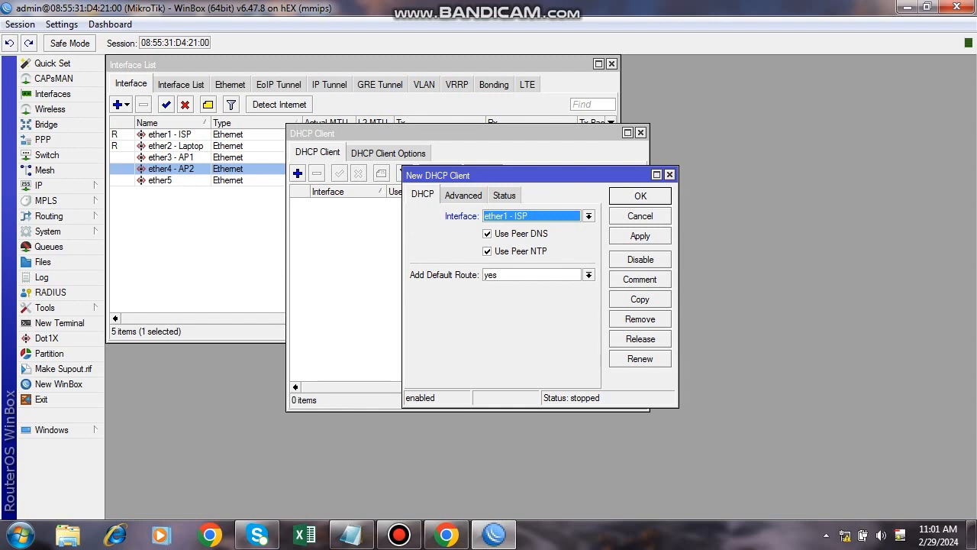
click(639, 236)
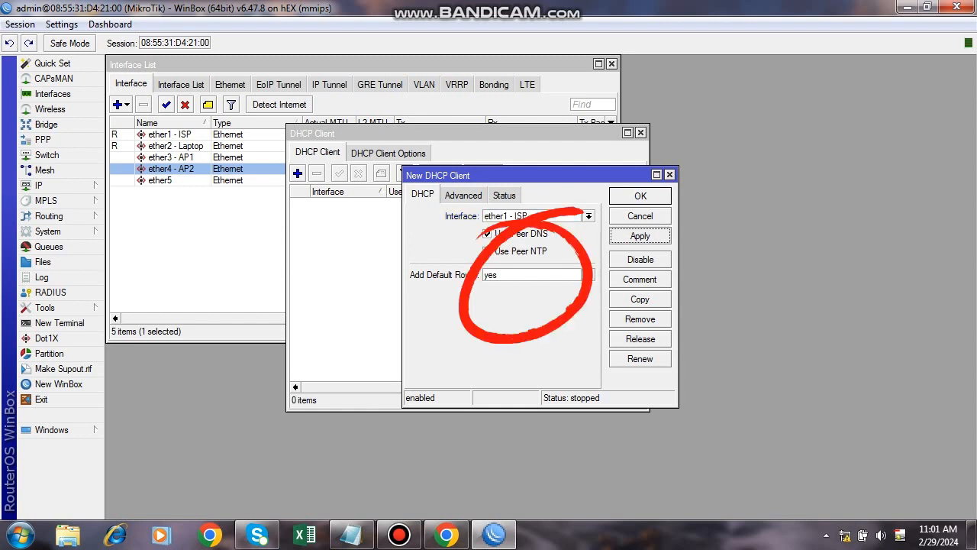
click(640, 196)
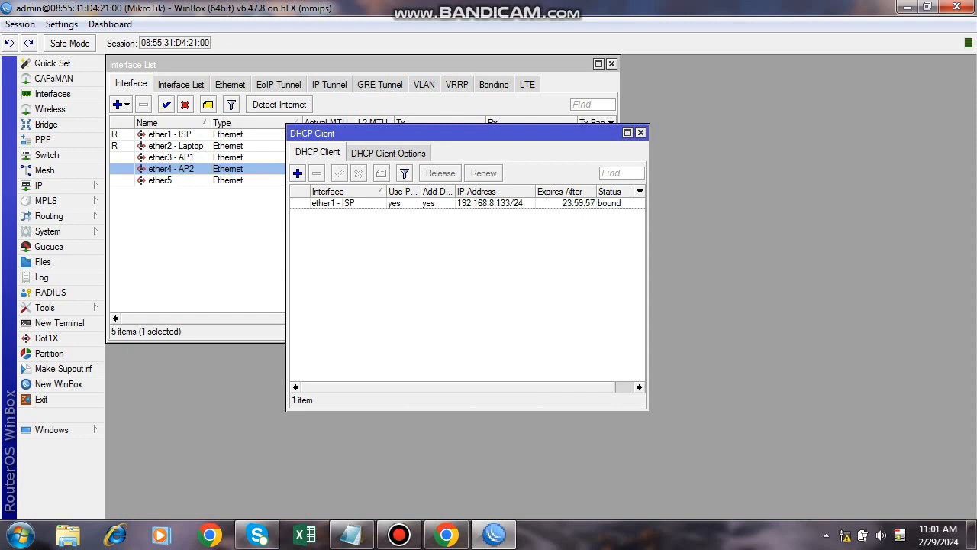
click(39, 186)
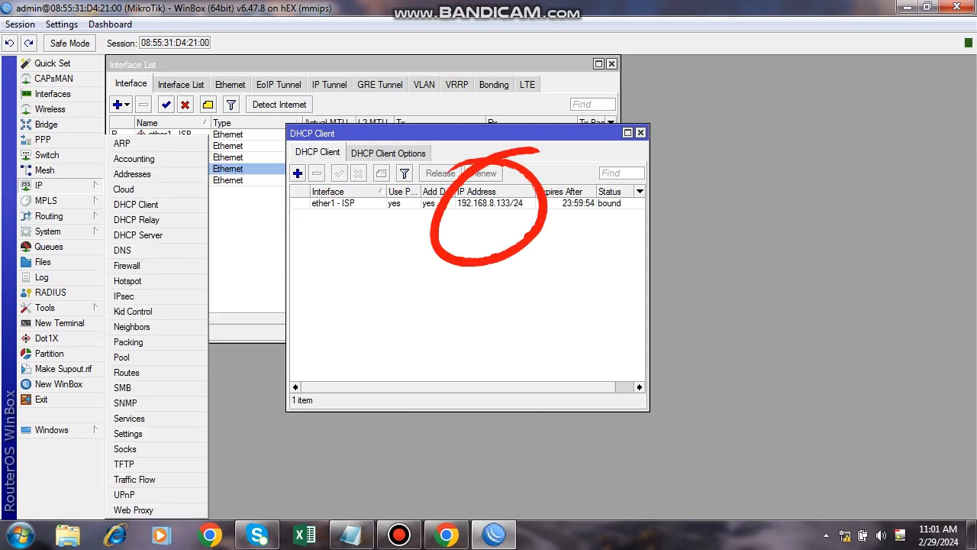
click(132, 174)
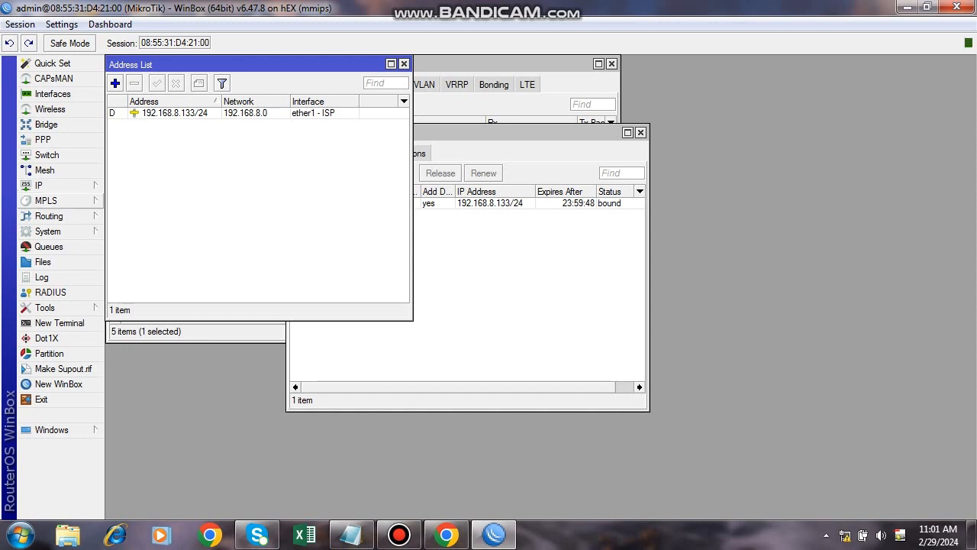
click(38, 184)
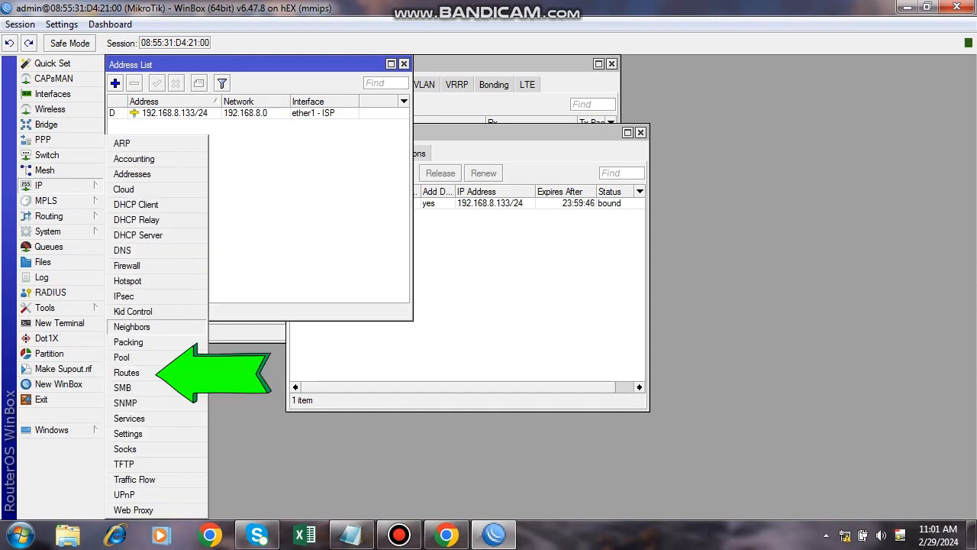
click(126, 372)
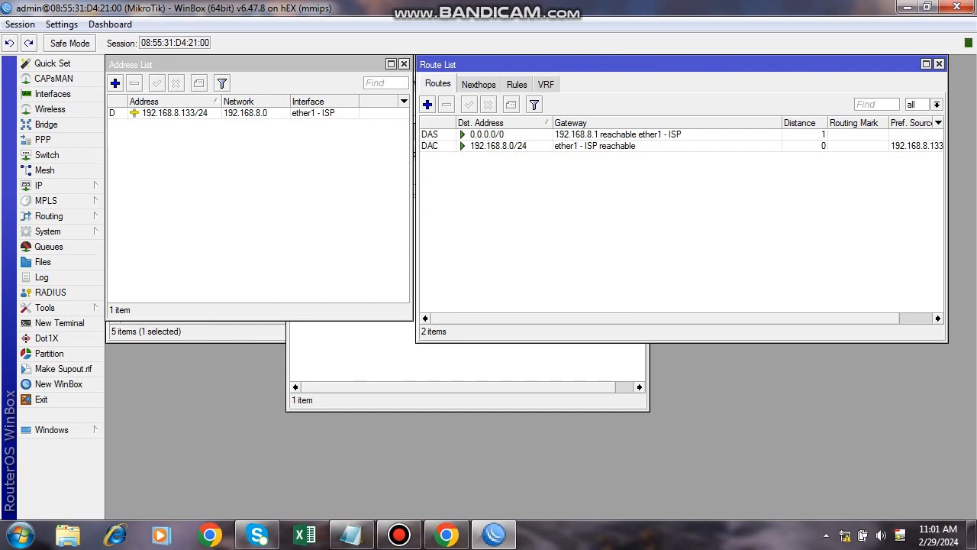
click(487, 134)
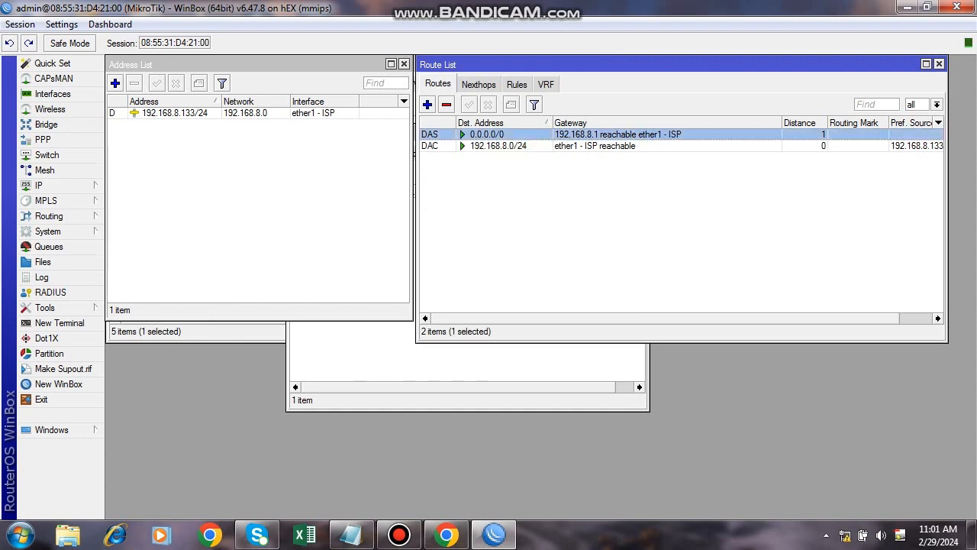
click(939, 64)
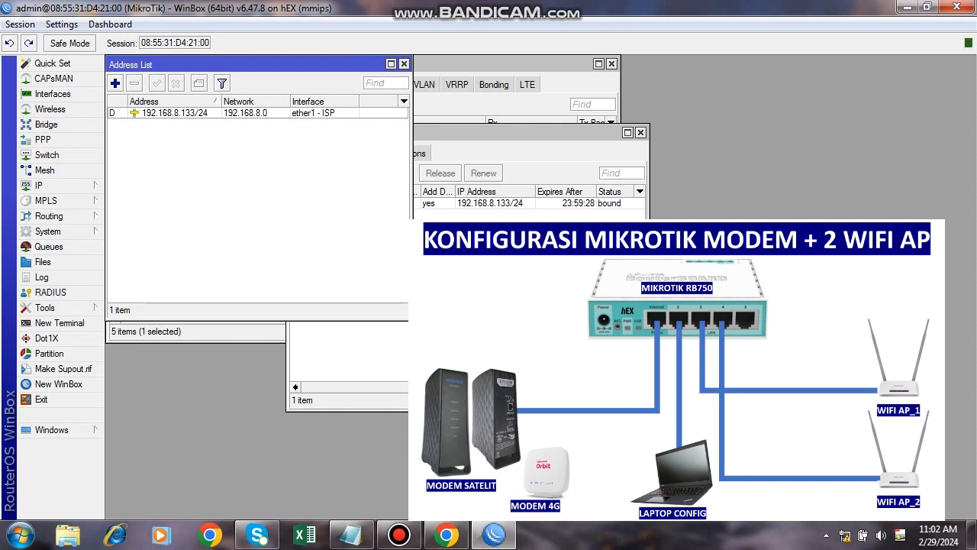
click(352, 536)
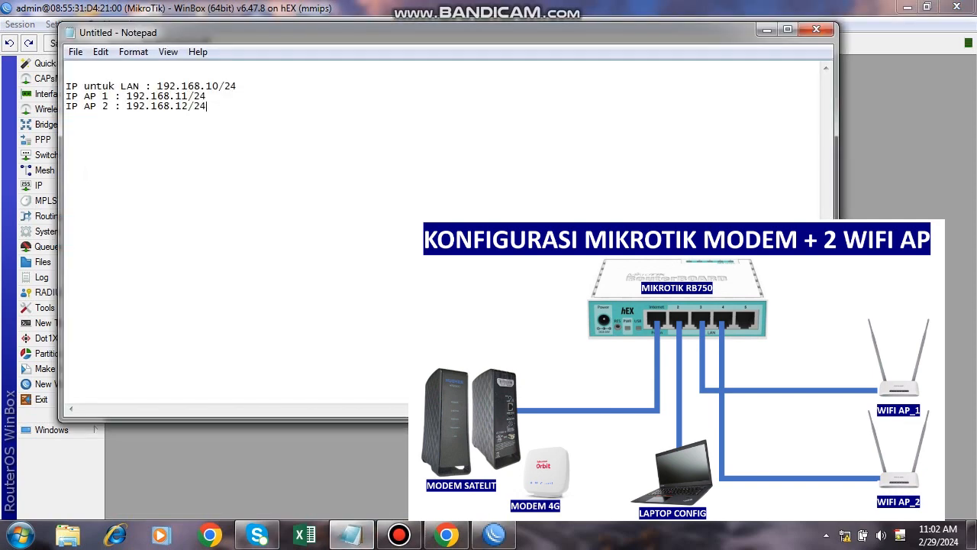
drag(367, 33, 462, 76)
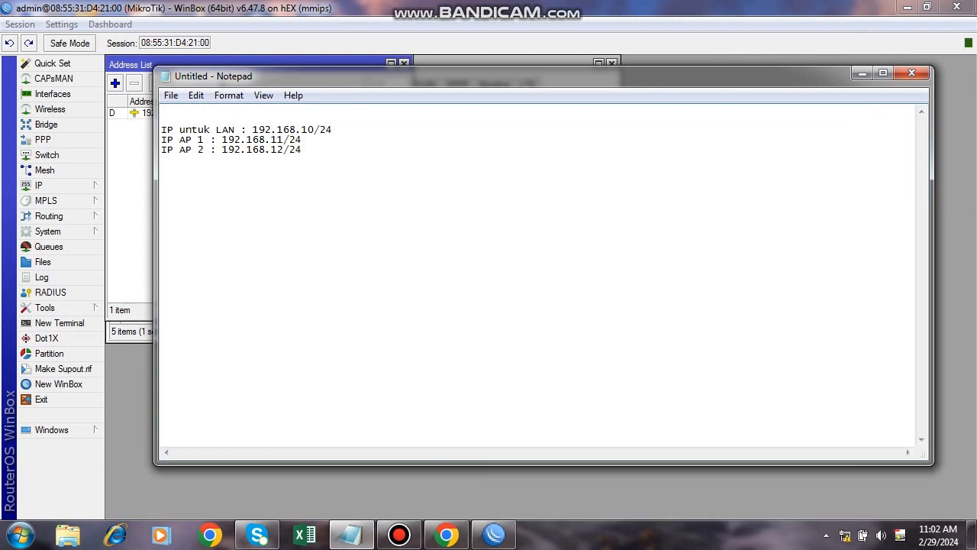
click(129, 191)
click(116, 84)
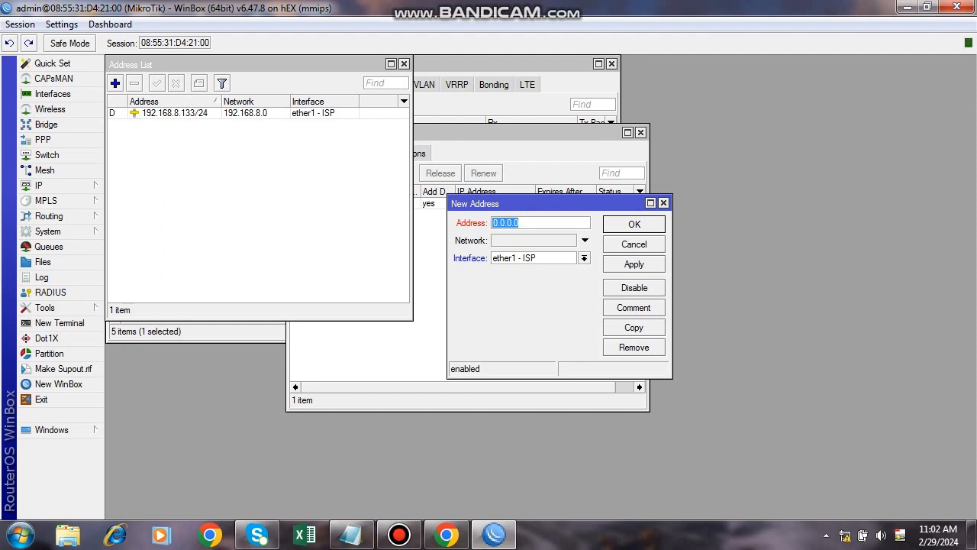
Add address 192.168.10.1/24 on ether2 - Laptop.
text(19)
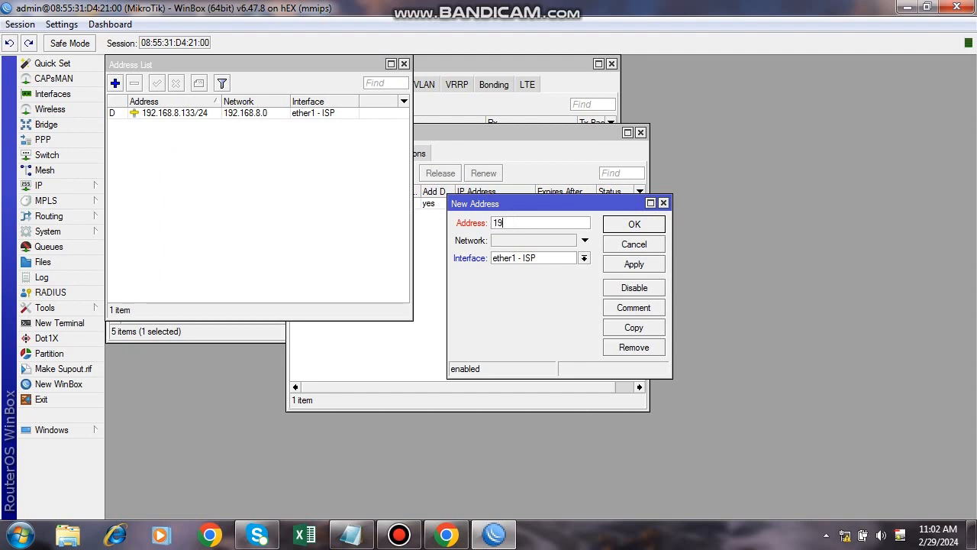
text(2.168.10)
text(.1/24)
click(585, 258)
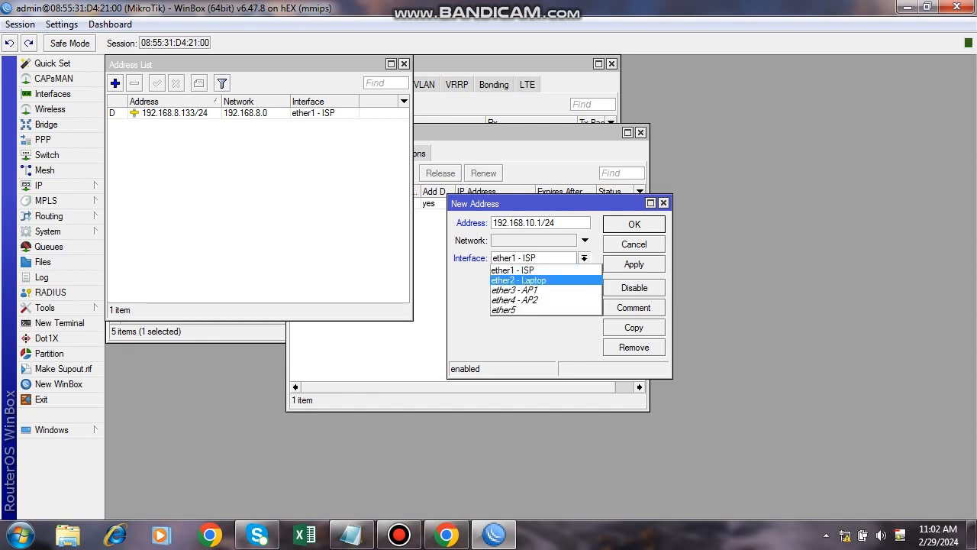
click(519, 280)
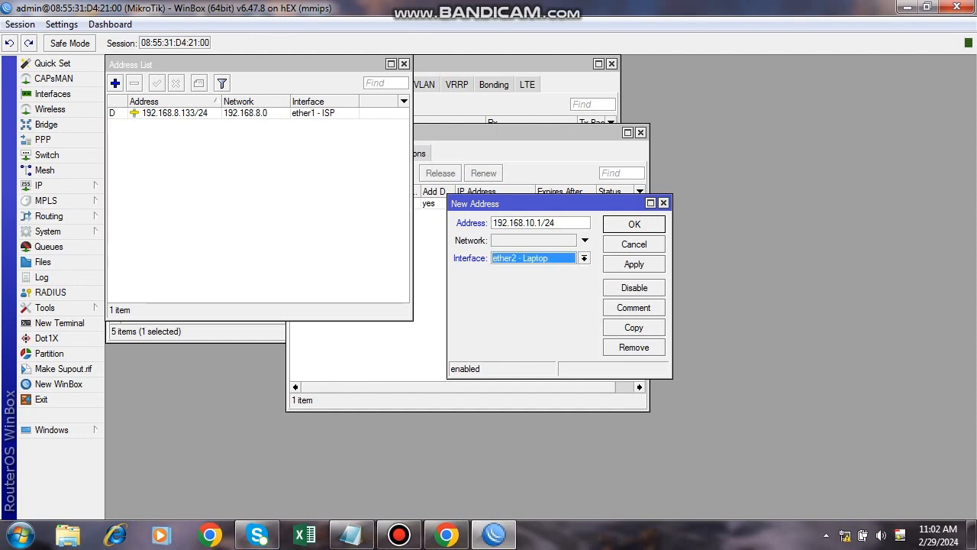
click(634, 264)
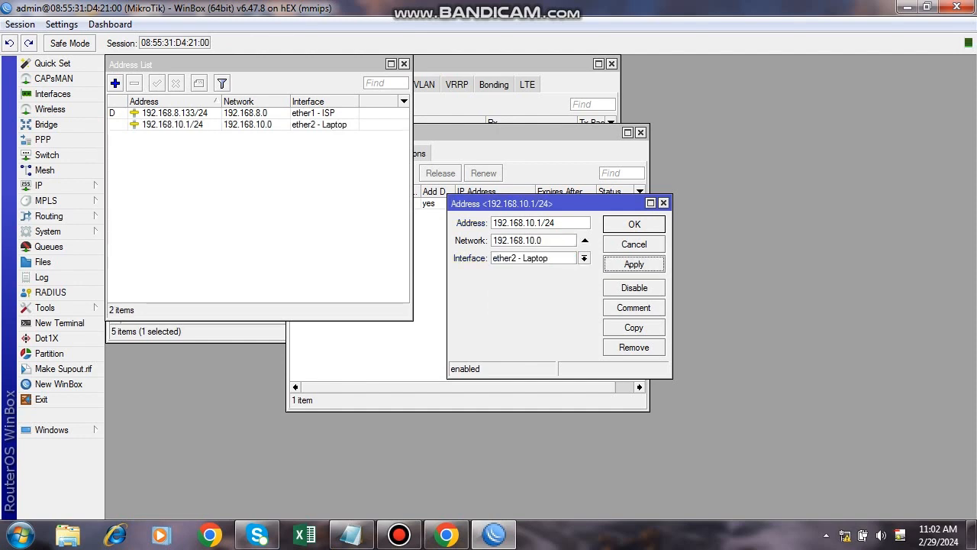
click(634, 225)
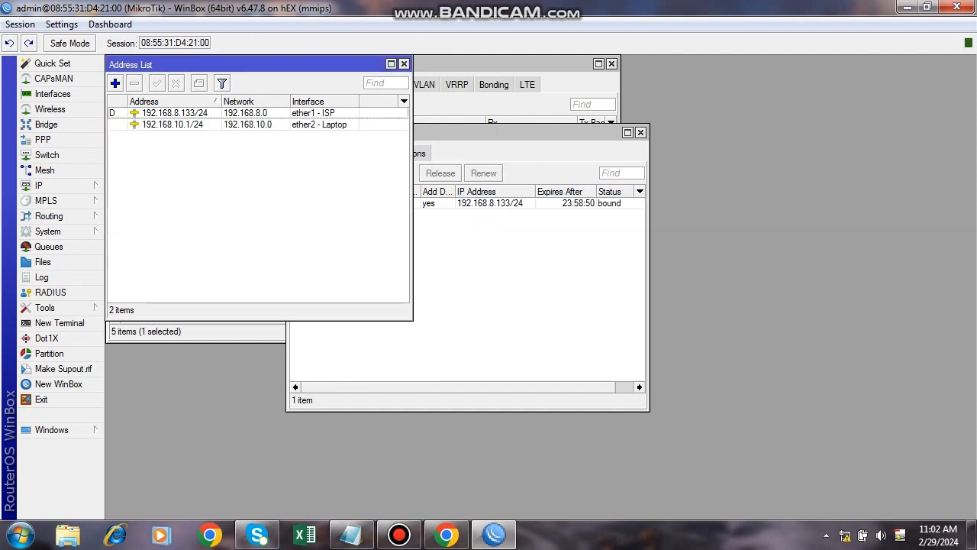
Add address 192.168.11.1/24 on ether3 - AP1.
click(115, 83)
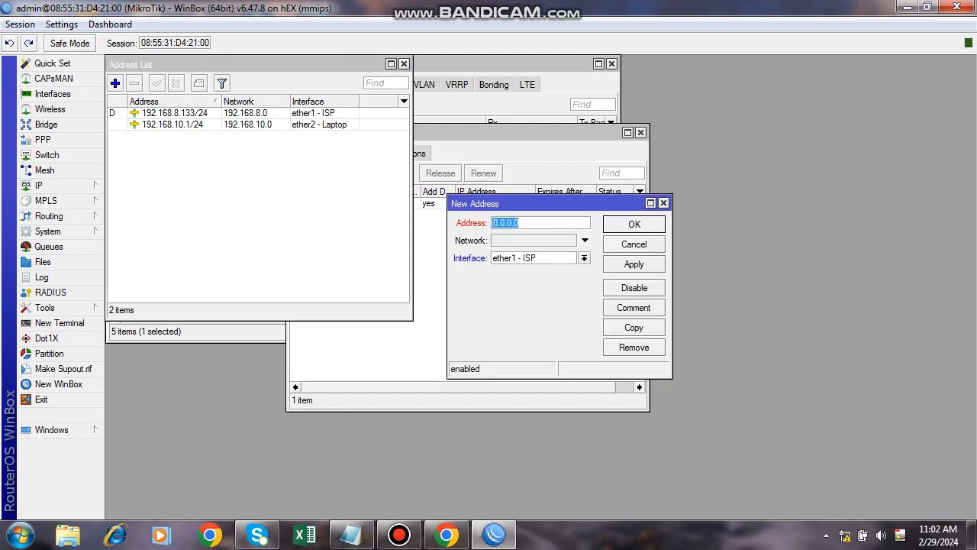
text(192.168.)
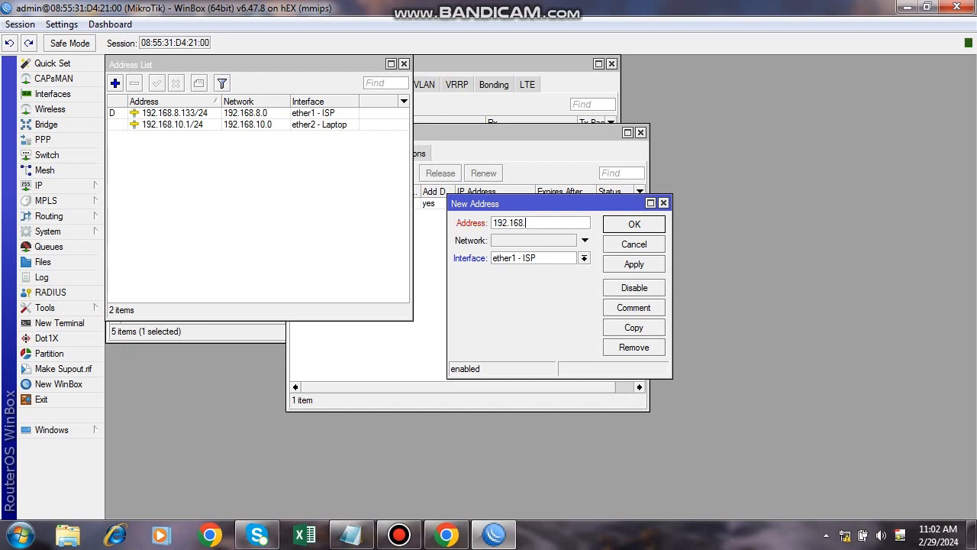
text(11.1/24)
click(585, 258)
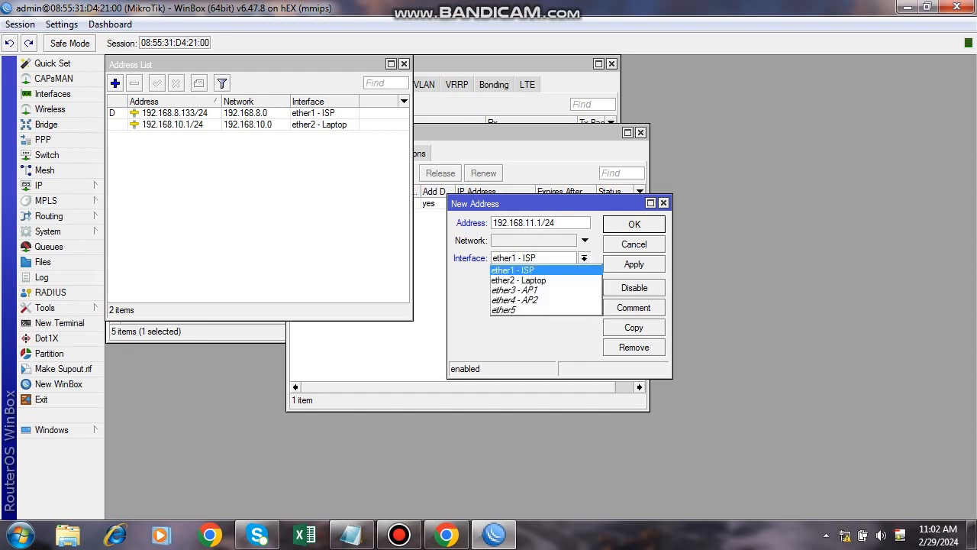
click(515, 290)
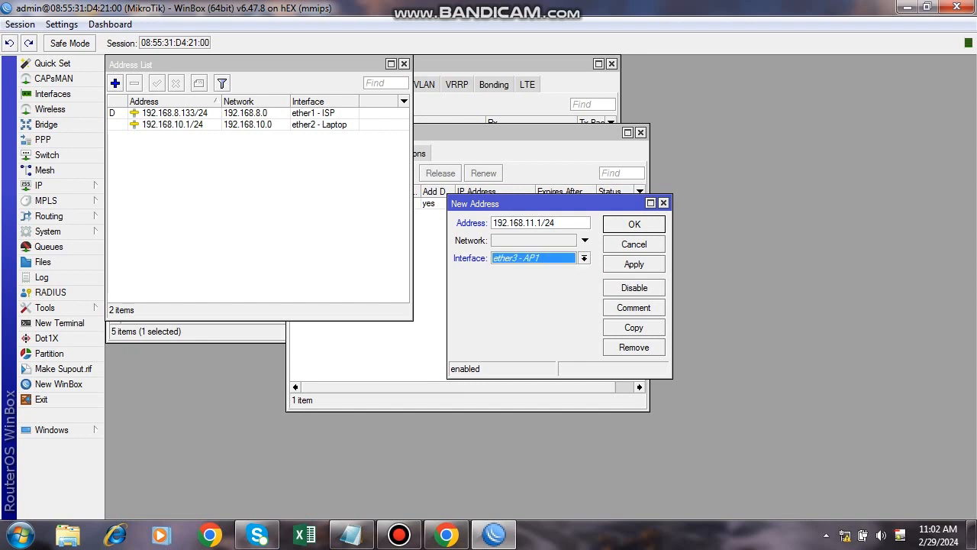
click(634, 265)
key(Return)
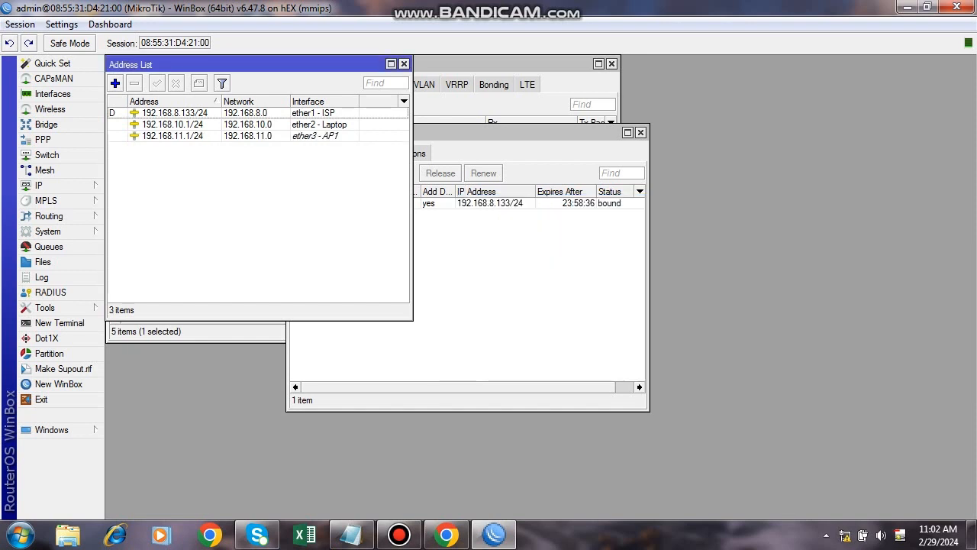
Add address 192.168.12.1/24 on ether4 - AP2.
click(115, 82)
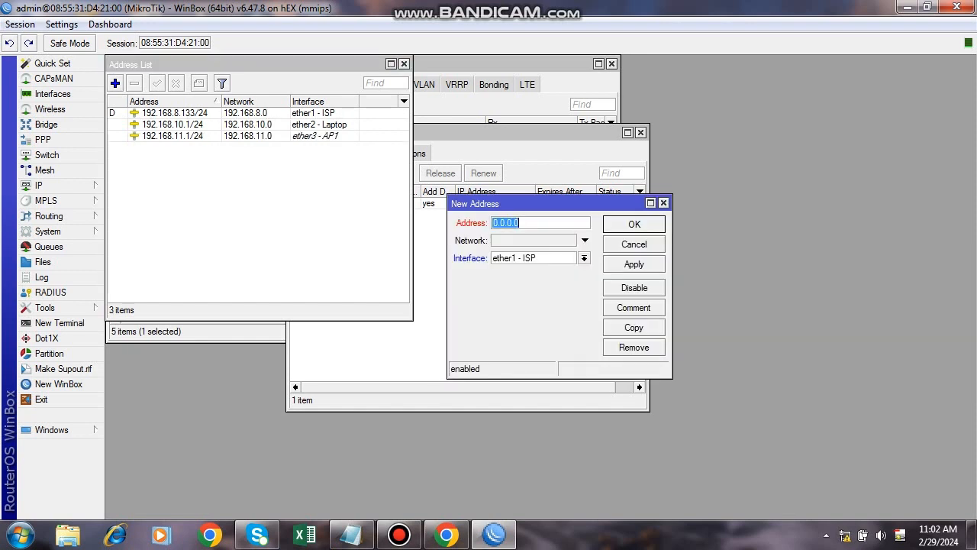
text(192.168.12.1)
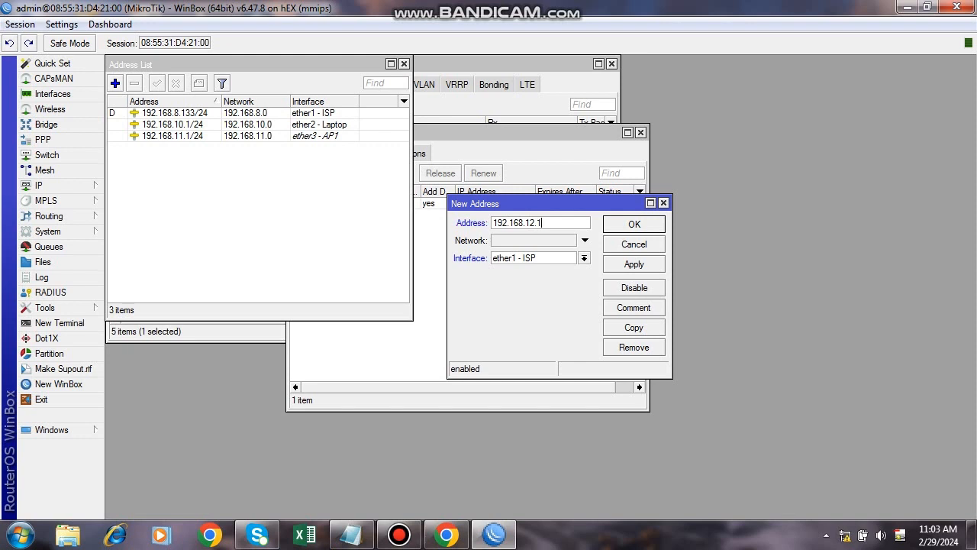
text(/24)
click(585, 258)
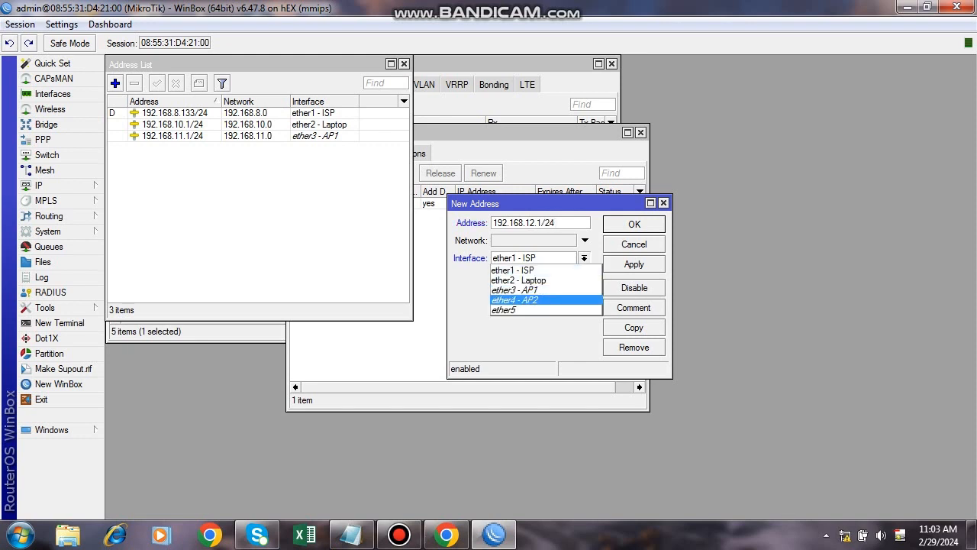
click(534, 300)
click(633, 263)
click(633, 224)
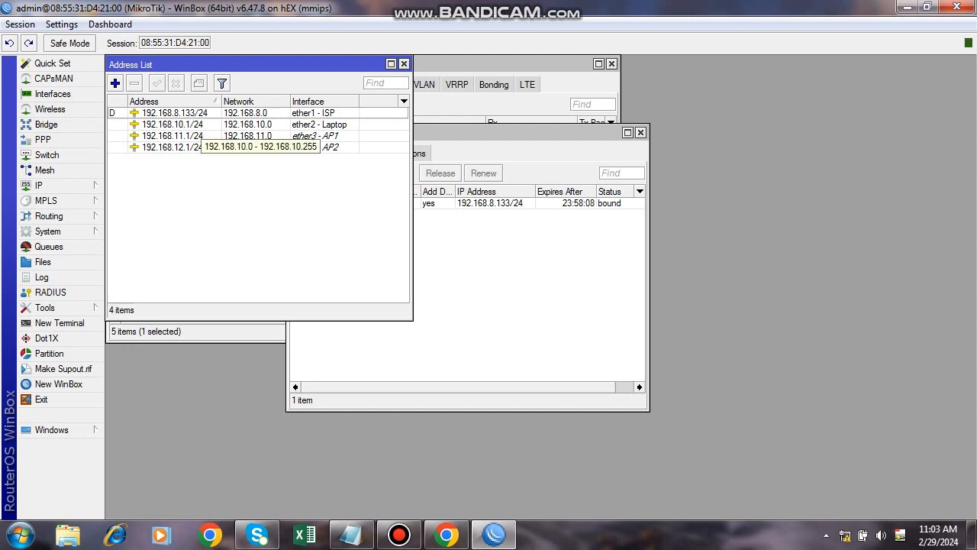
click(200, 125)
Review the 192.168.11.1/24 and 192.168.12.1/24 address entries and the DHCP client lease details.
click(200, 135)
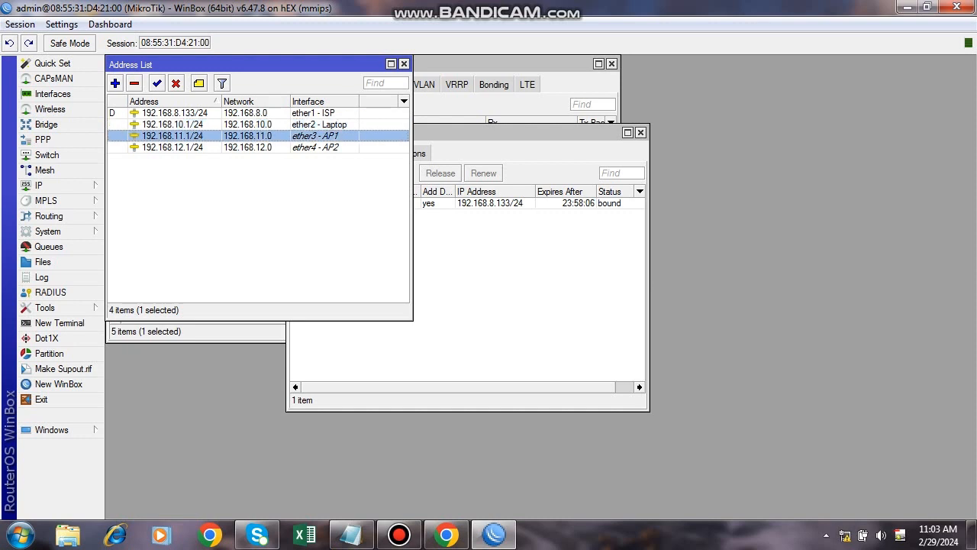
click(200, 147)
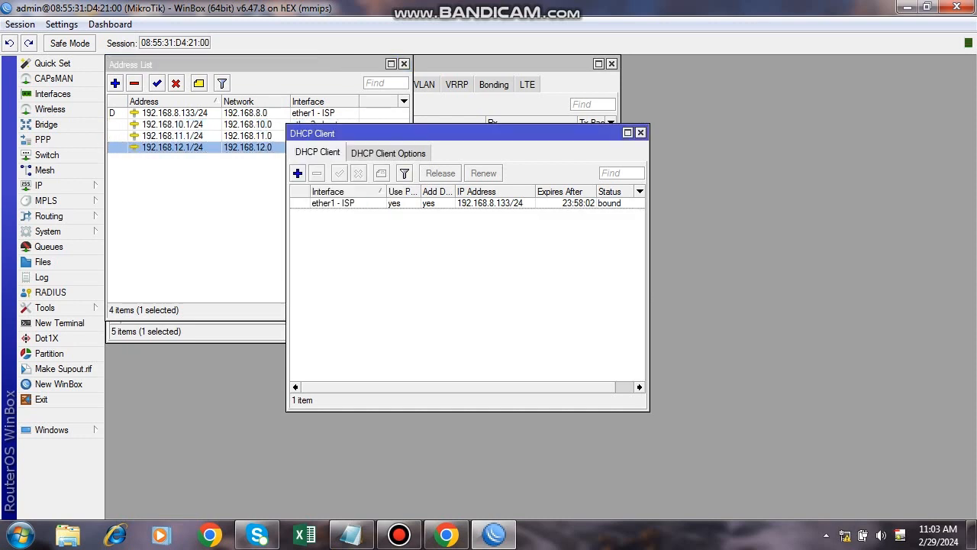
click(519, 132)
Bring the Interface List forward and inspect the ether2 - Laptop, ether3 - AP1 and ether4 - AP2 ports.
click(506, 65)
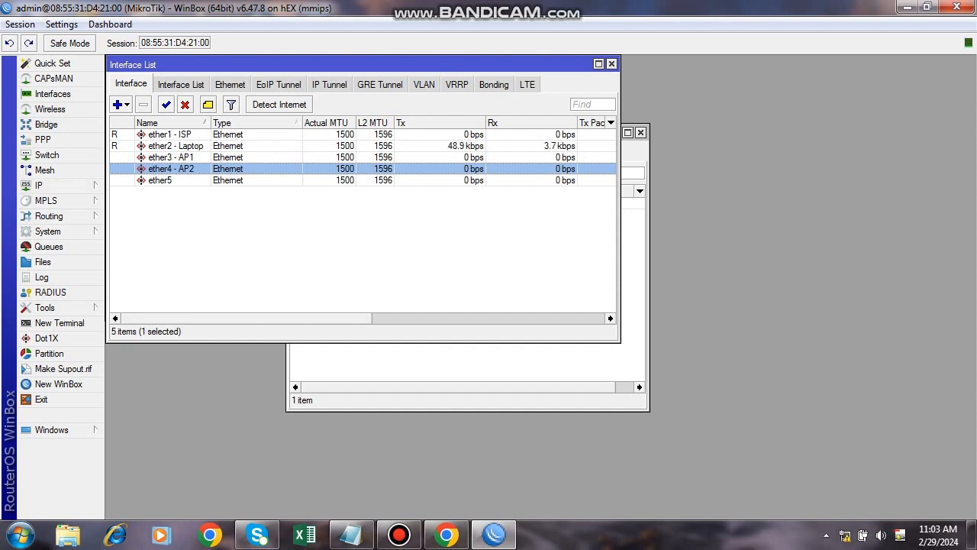
click(176, 145)
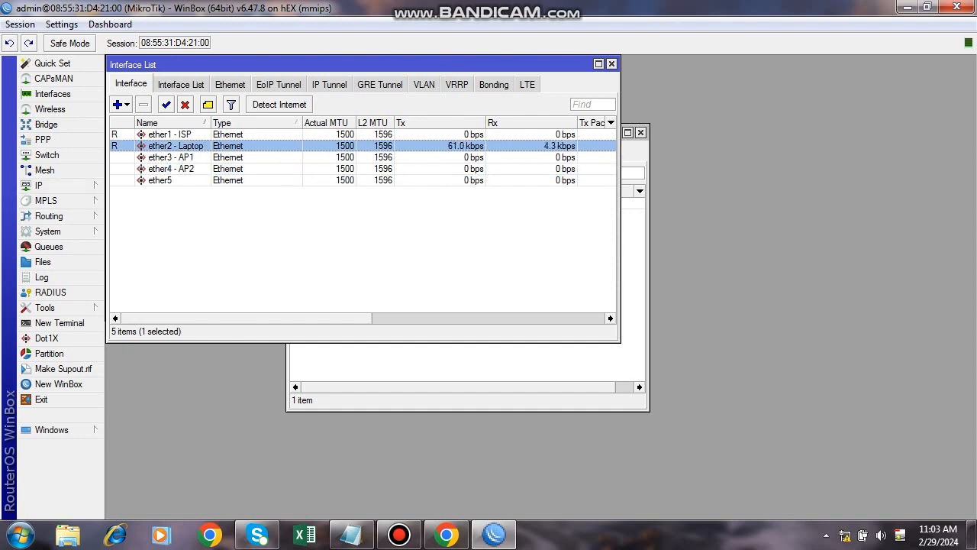
click(171, 156)
click(171, 168)
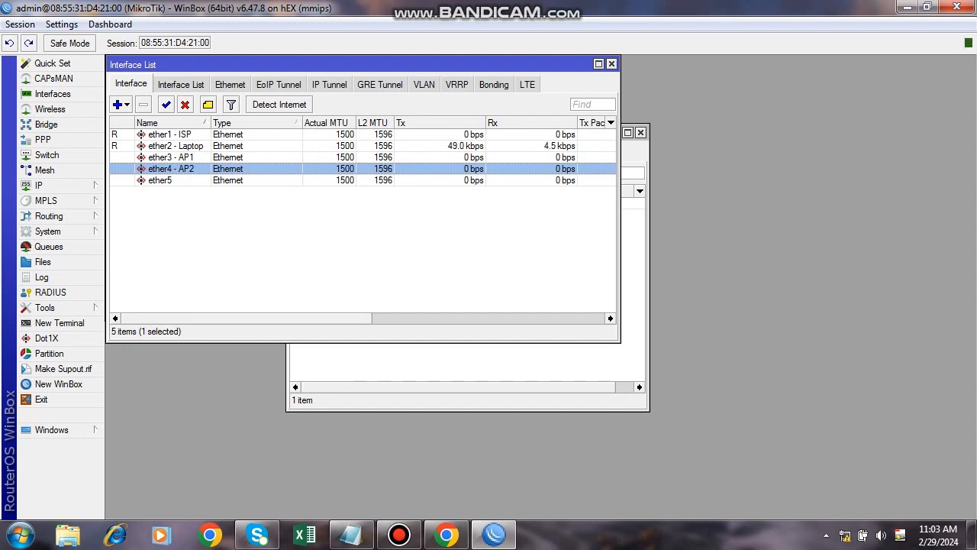
click(171, 156)
click(171, 168)
click(54, 185)
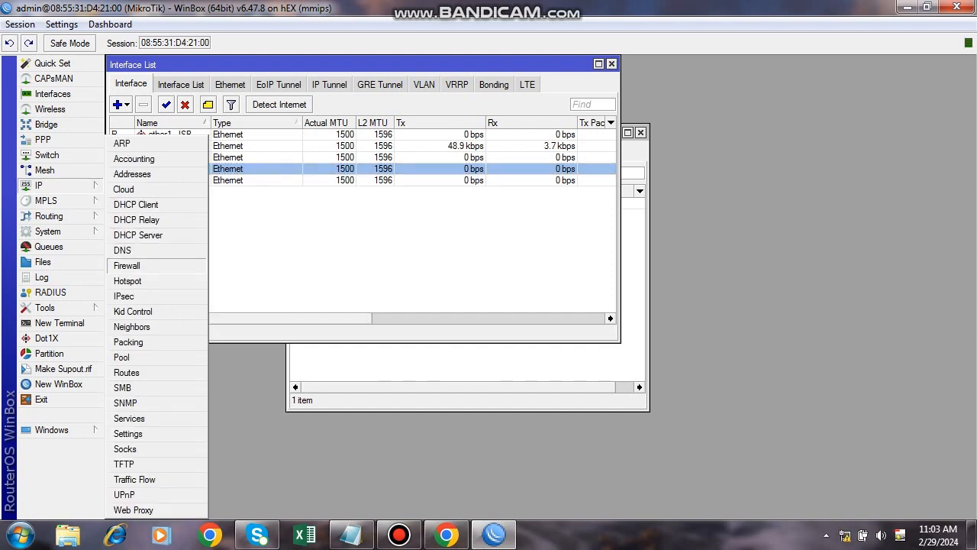
Create a srcnat Firewall NAT rule with out-interface ether1 - ISP and action masquerade.
click(127, 265)
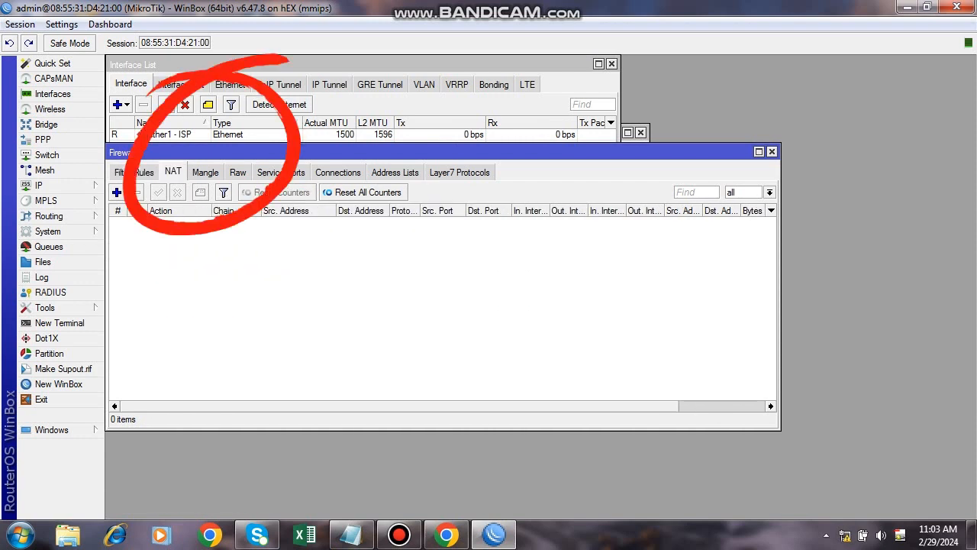
click(117, 193)
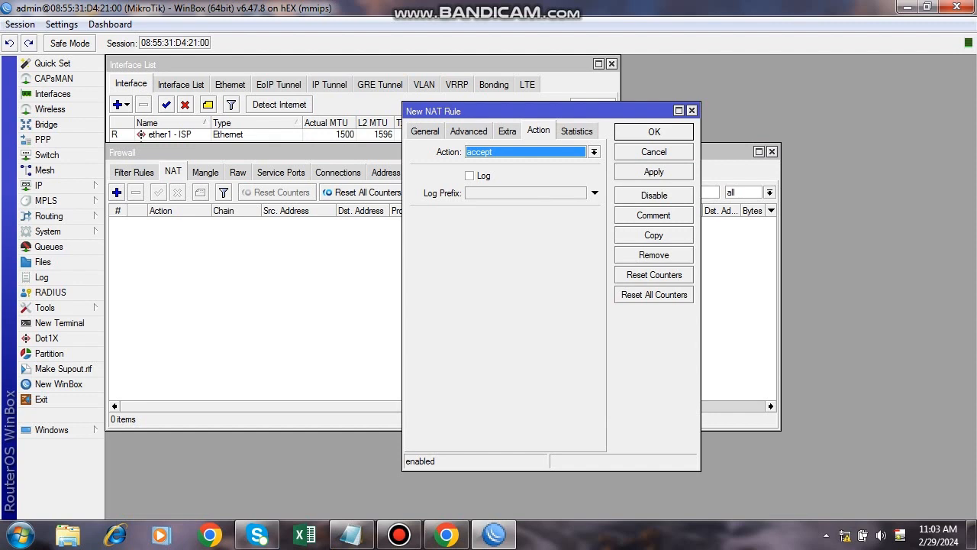
click(425, 132)
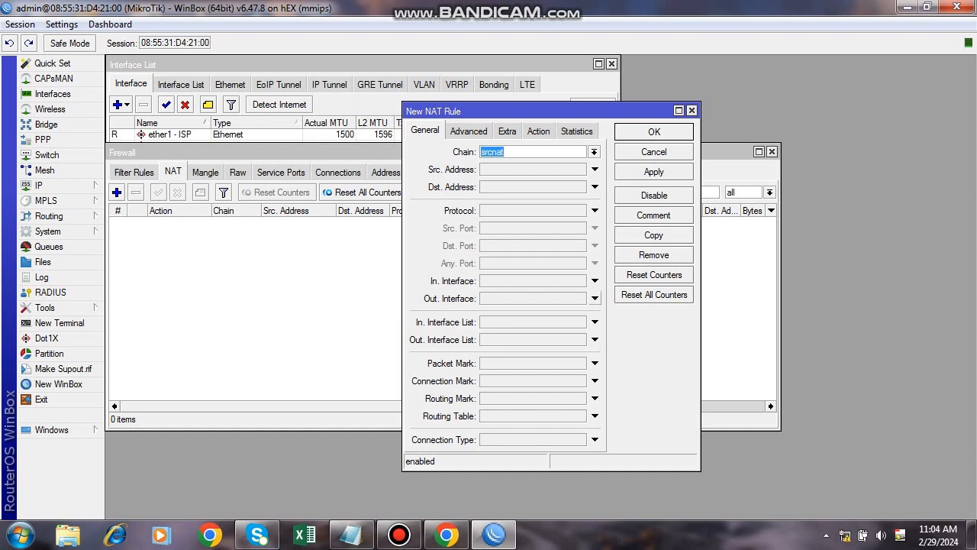
click(595, 298)
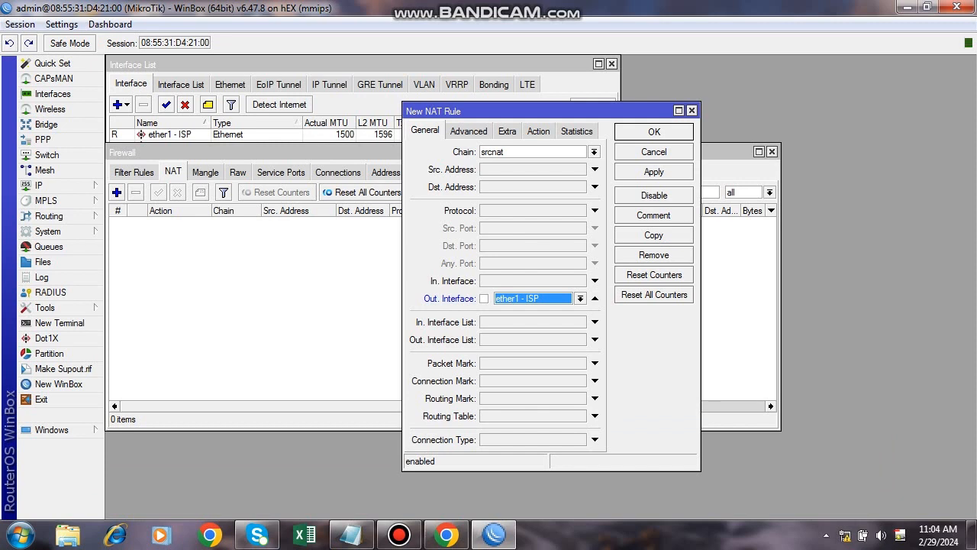
click(538, 132)
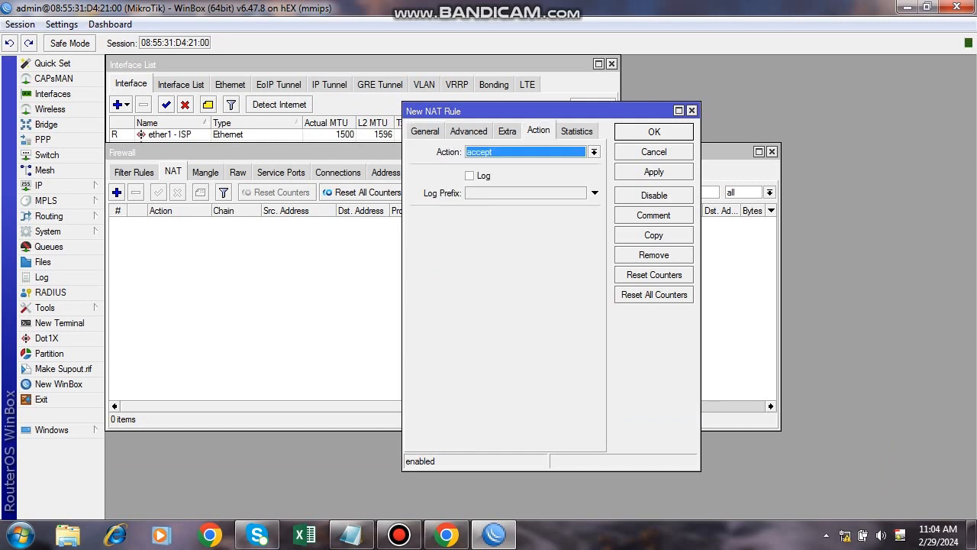
click(595, 151)
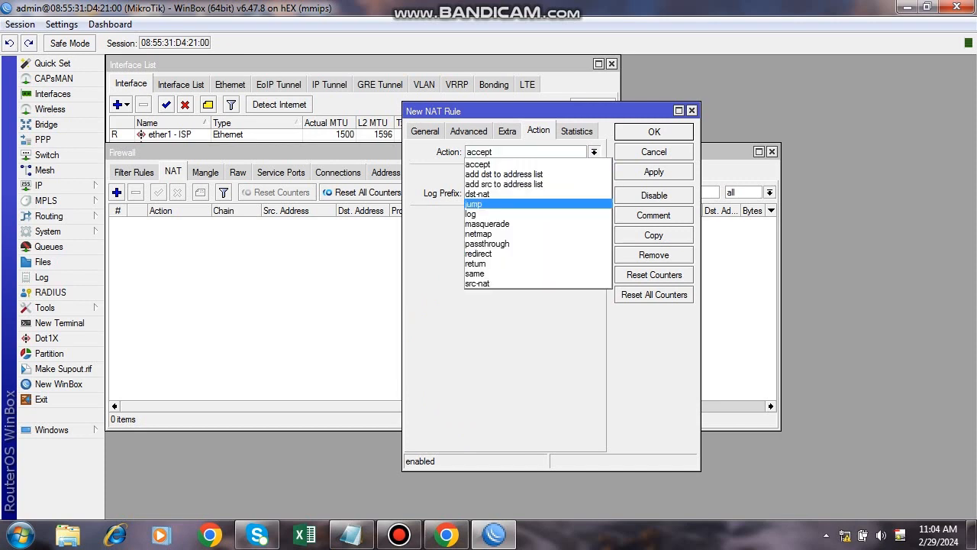
click(487, 223)
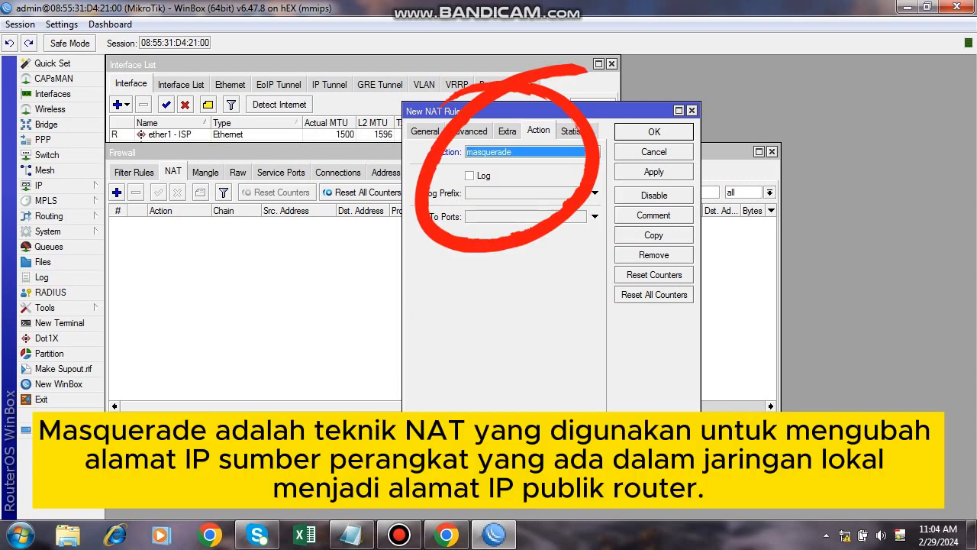
click(654, 172)
click(655, 132)
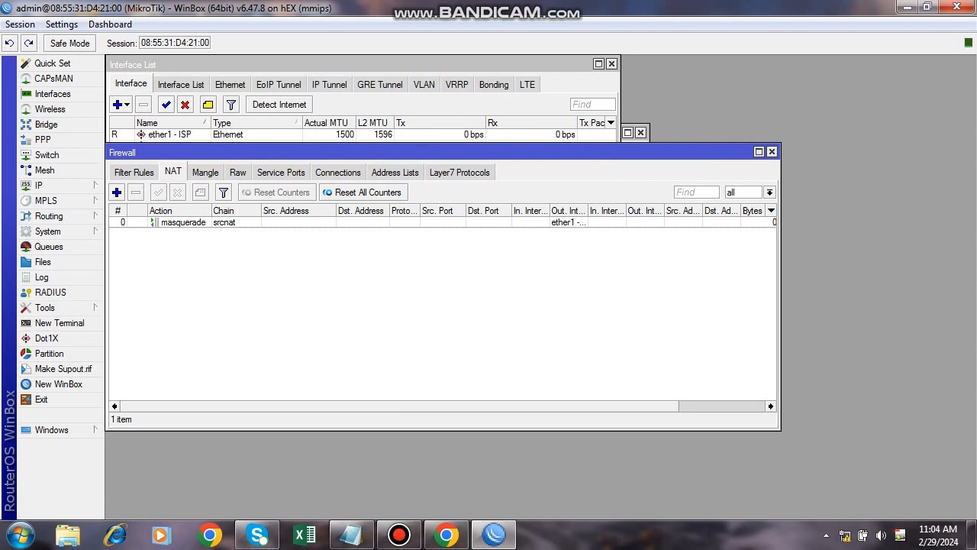
click(321, 64)
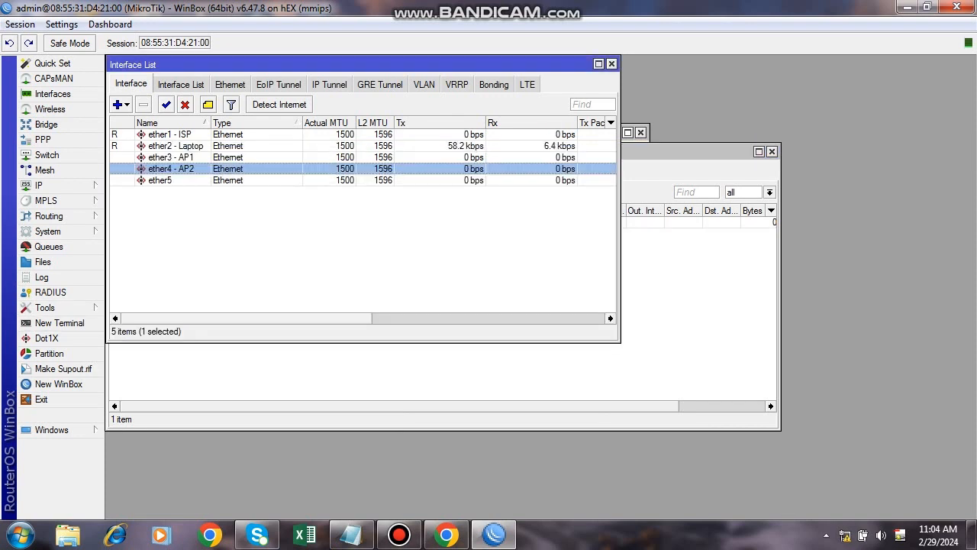
click(60, 322)
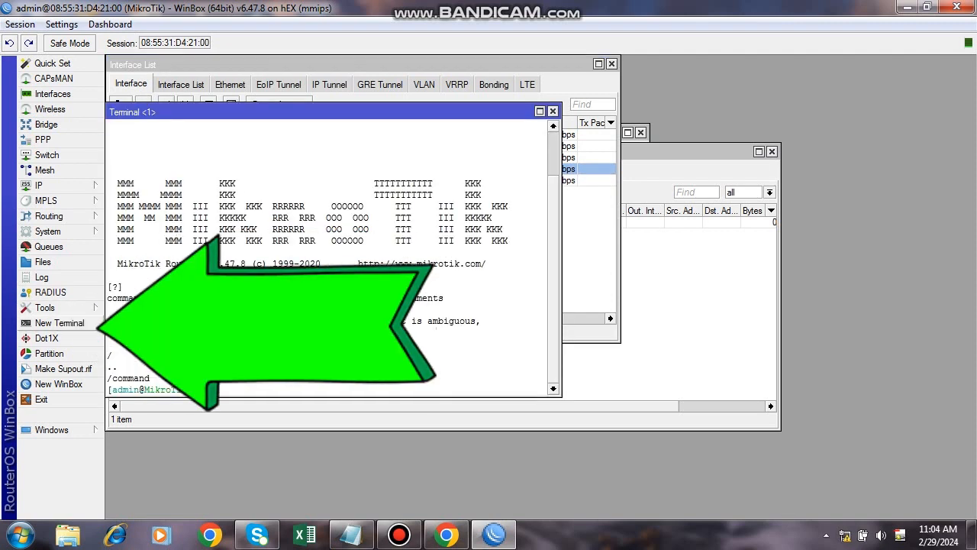
text(ping 8.8.8.8)
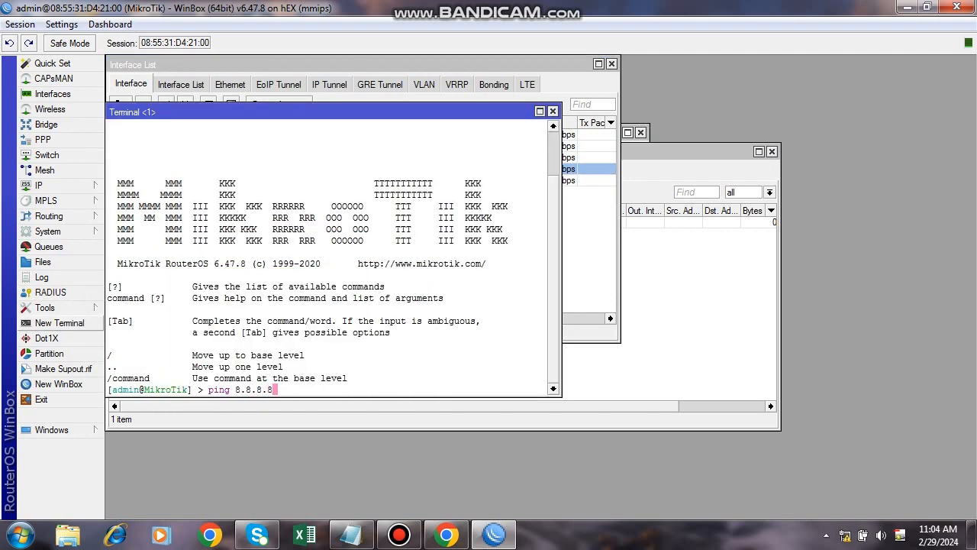
key(Return)
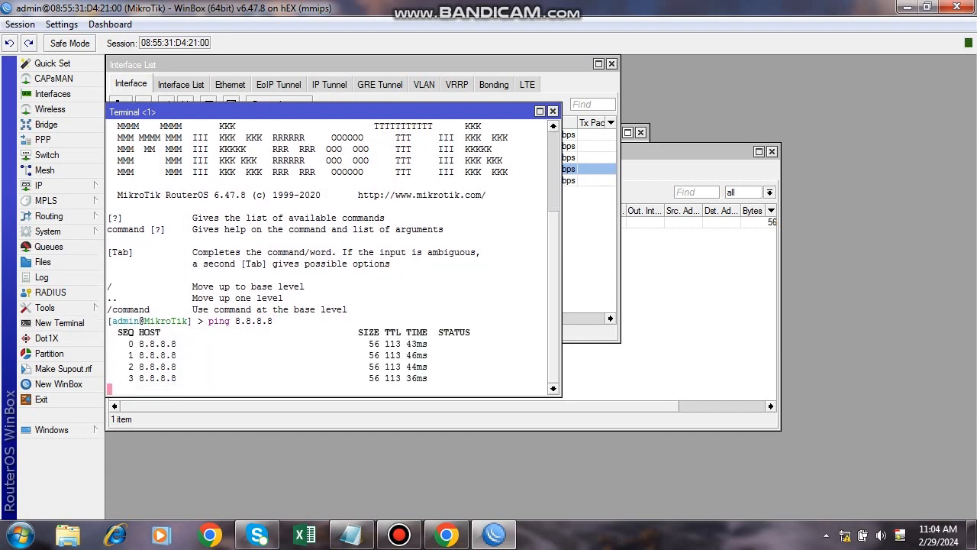
click(553, 110)
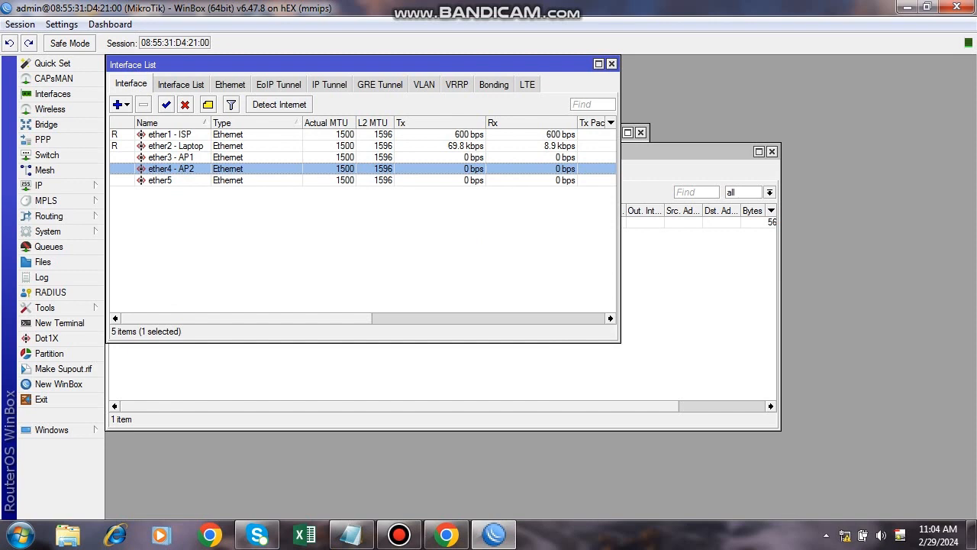
click(45, 184)
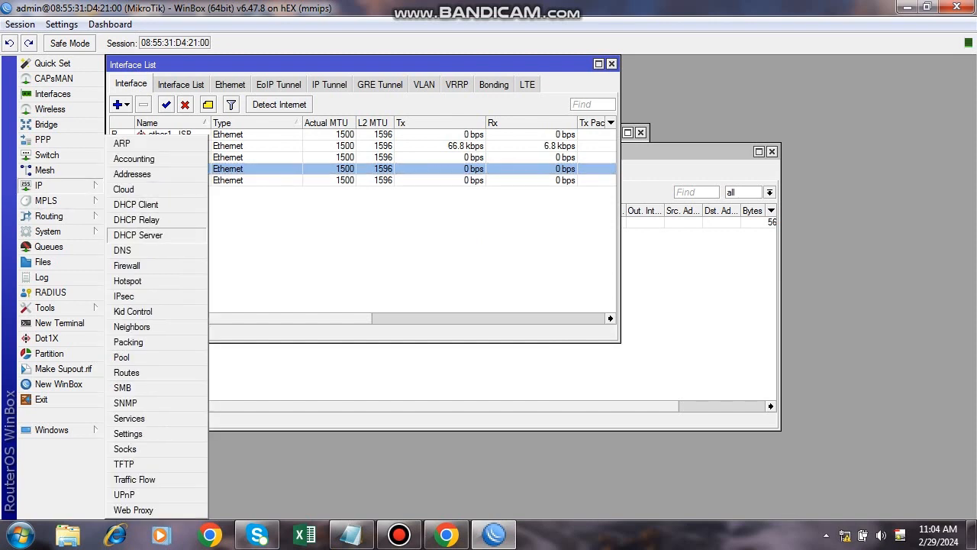
Enter 8.8.8.8 and 8.8.4.4 as the router's DNS servers and apply them.
click(123, 249)
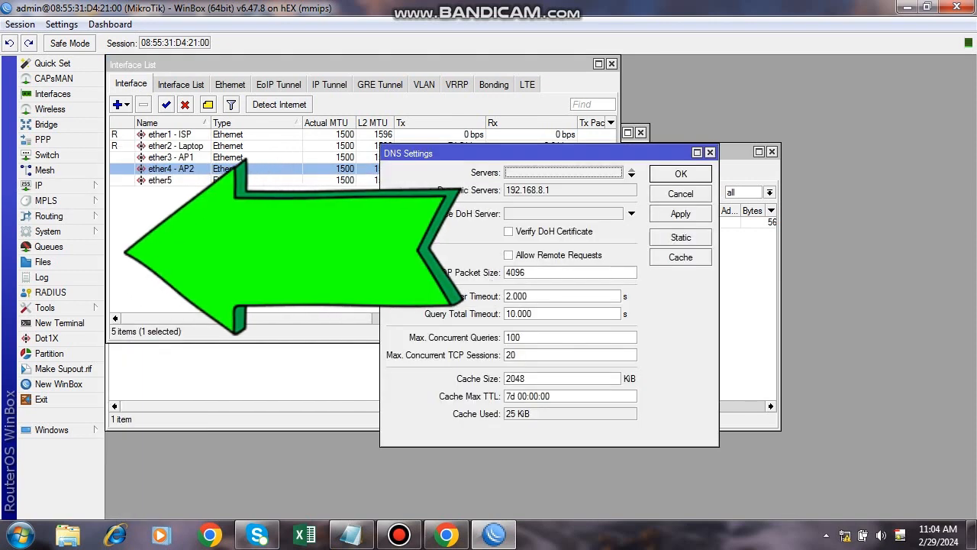
click(631, 175)
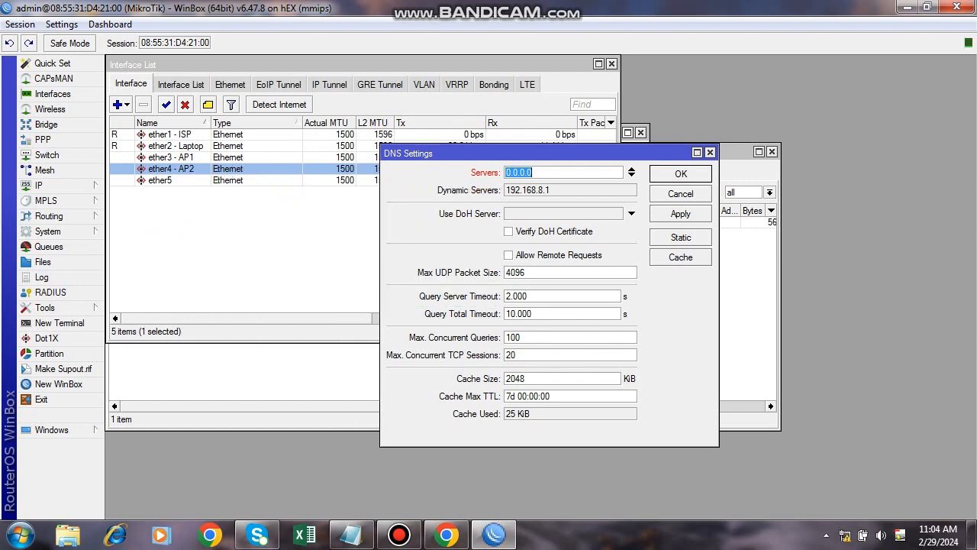
text(8.8.8.8)
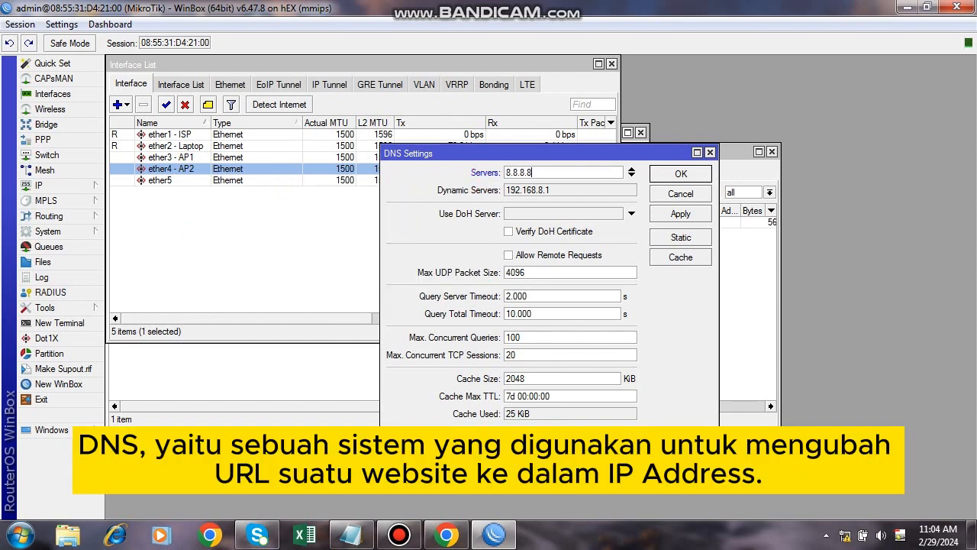
click(632, 175)
text(8.8.8)
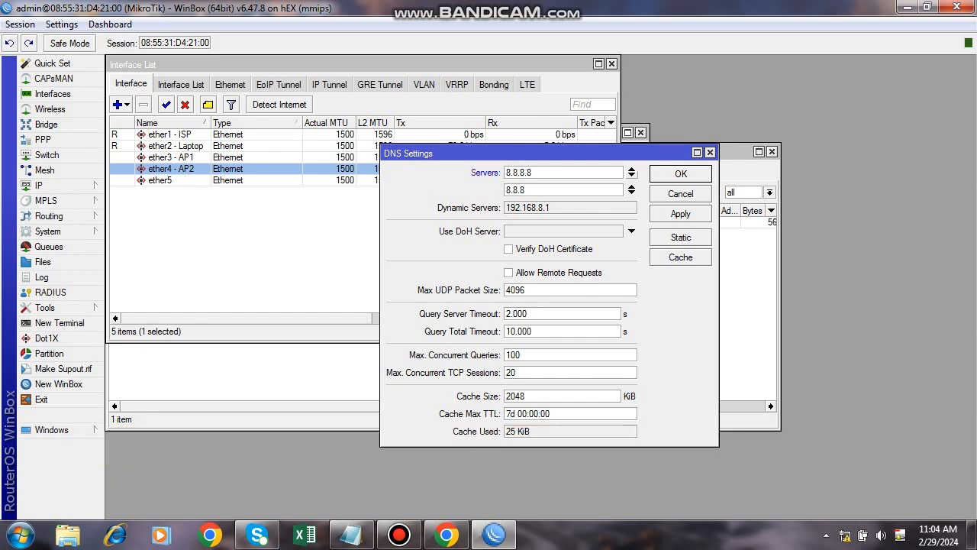
key(BackSpace)
text(4.4)
click(680, 214)
click(680, 174)
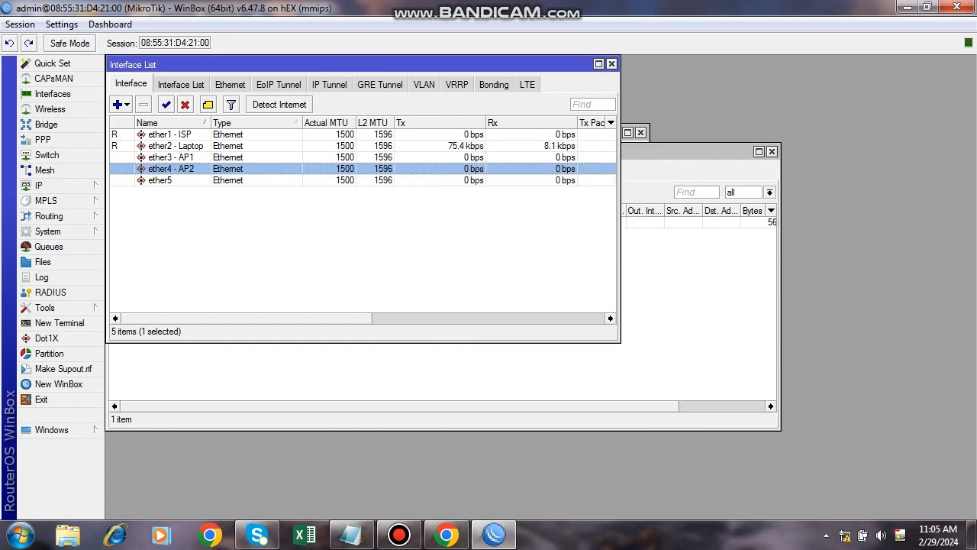
Run 'ping google.com' in a new terminal to confirm name resolution and internet access.
click(366, 375)
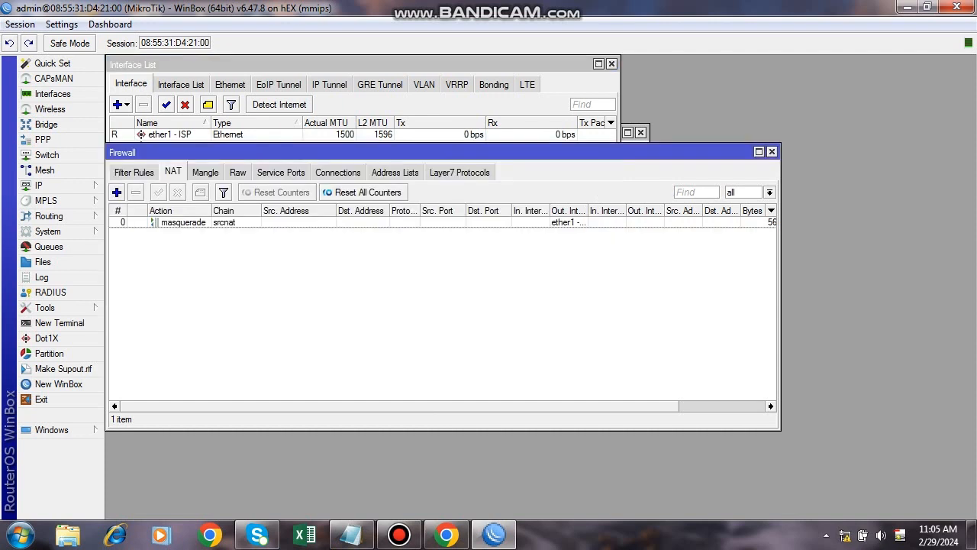
click(60, 323)
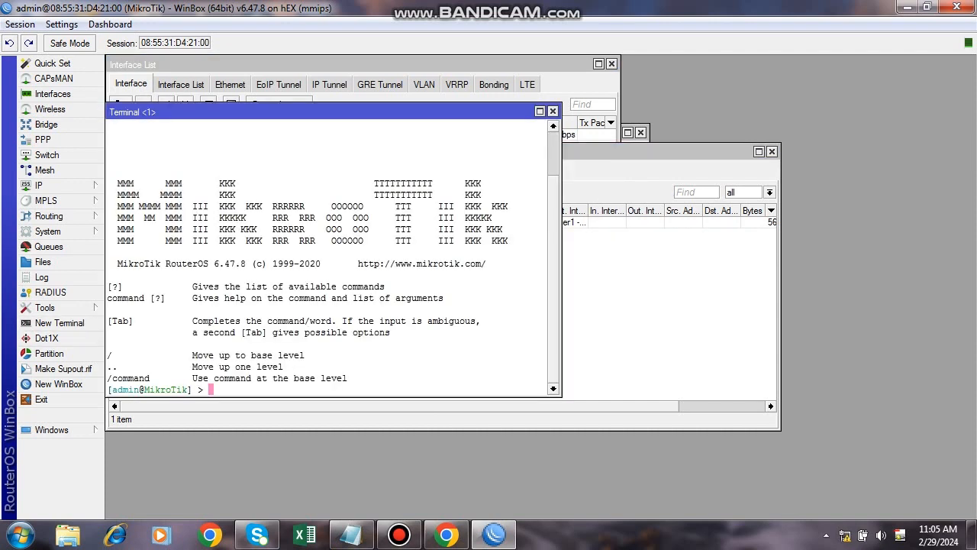
text(ping google.com)
key(Return)
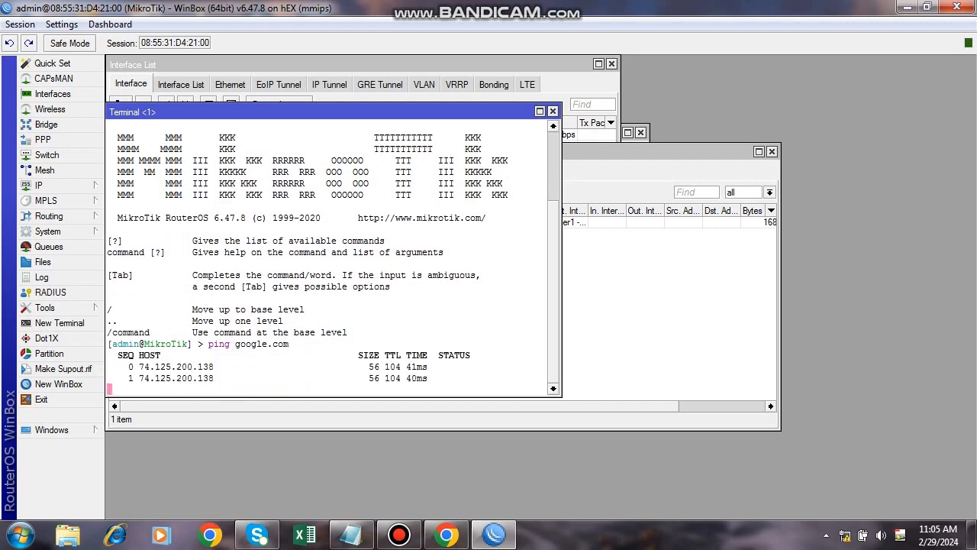
Close the Terminal, Interface List, Firewall and DHCP Client windows.
click(552, 111)
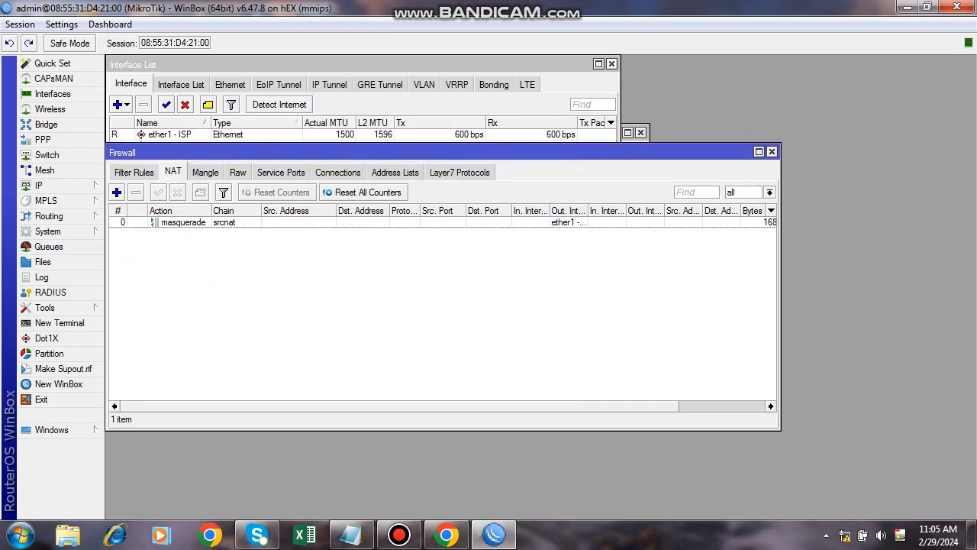
click(611, 63)
click(772, 152)
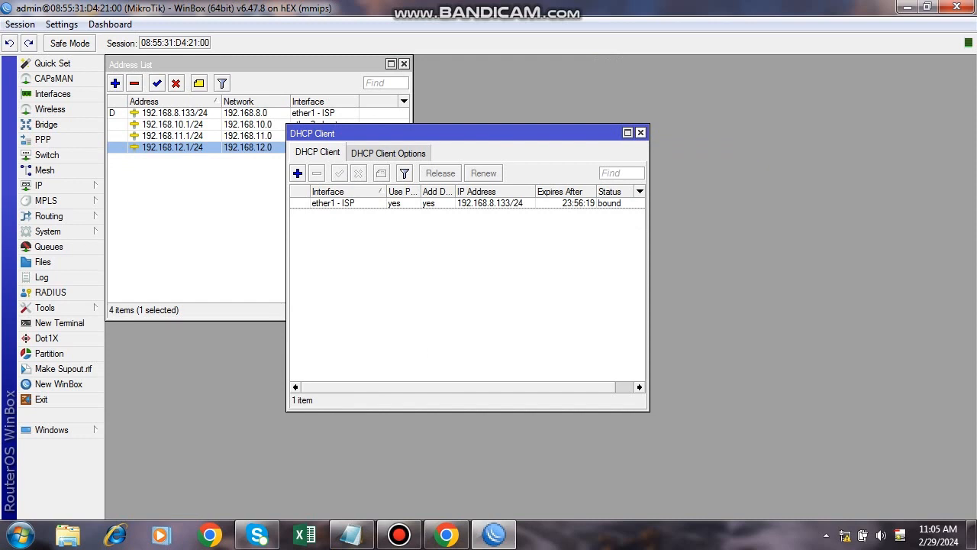
click(640, 133)
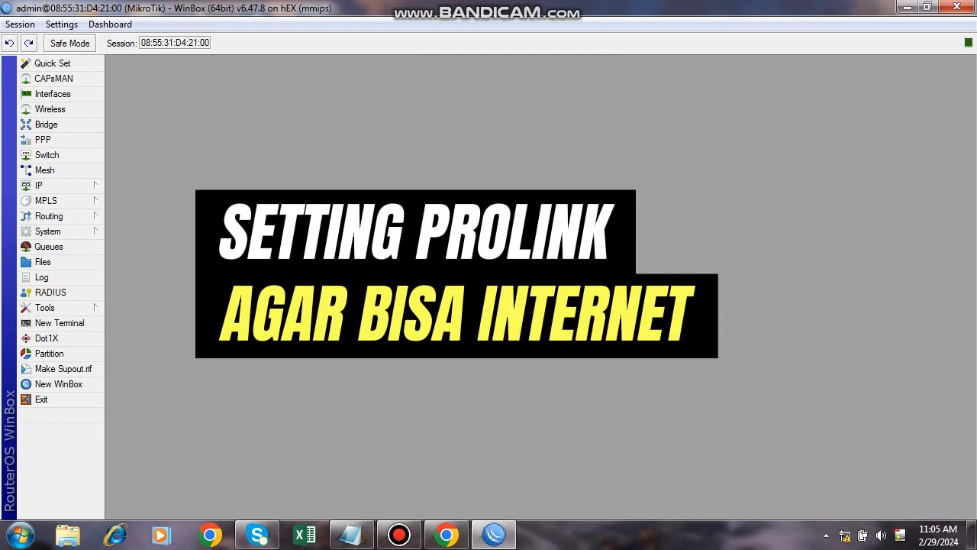
Open the IP menu to reach the DHCP Server list.
click(40, 186)
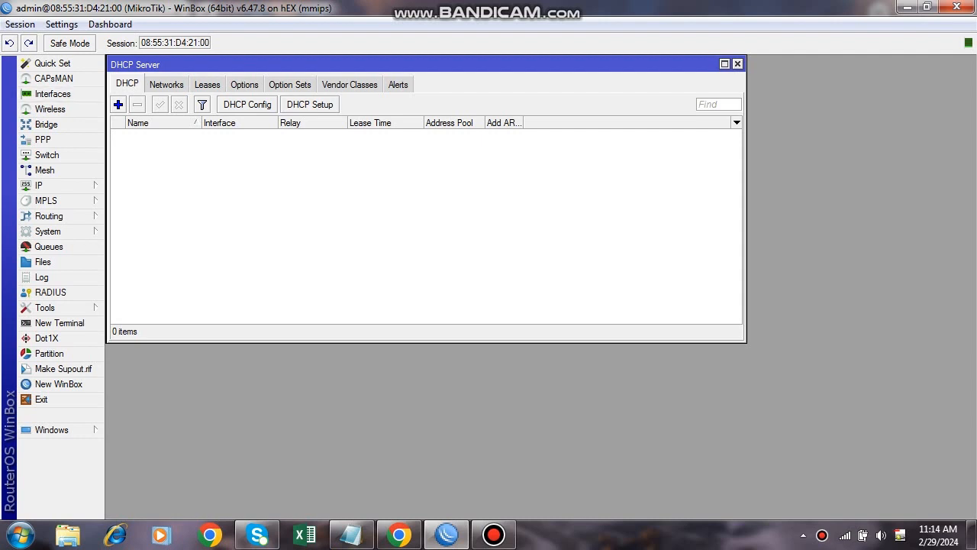
Reopen the DHCP Server list and discard a manually started server entry.
click(737, 64)
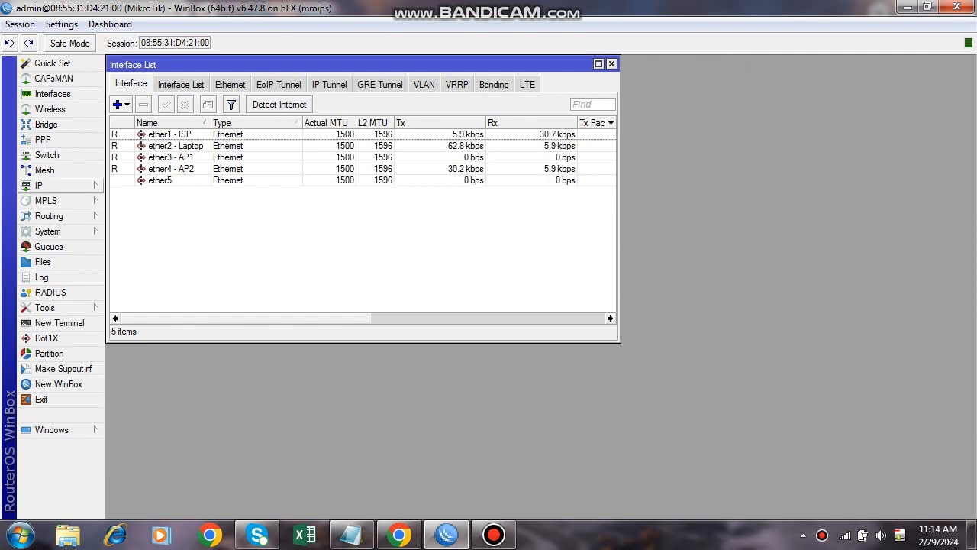
click(39, 186)
mouse_move(46, 201)
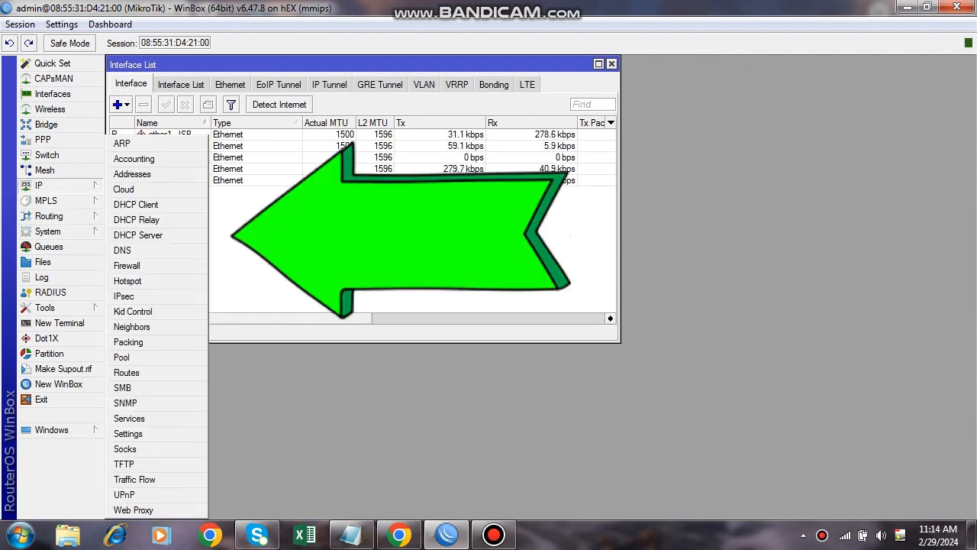
click(138, 235)
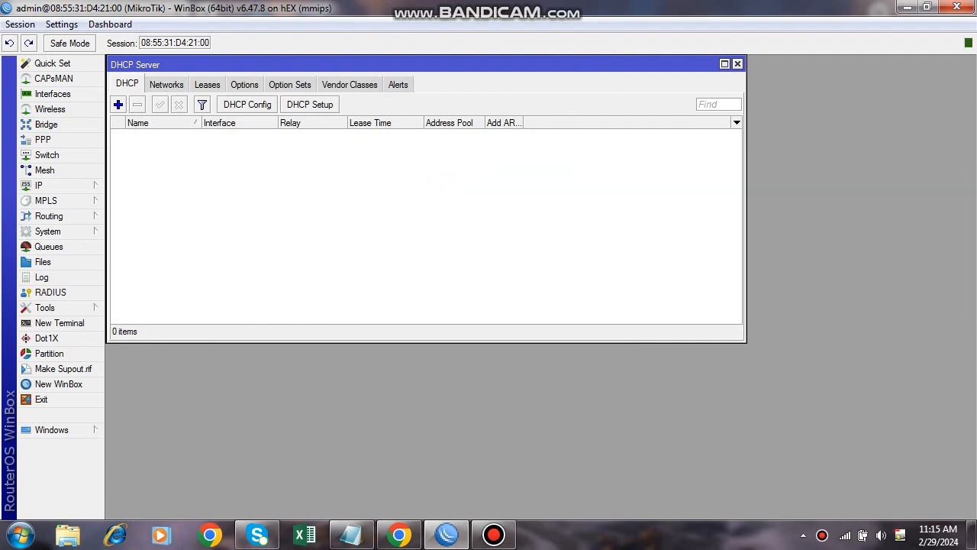
click(119, 104)
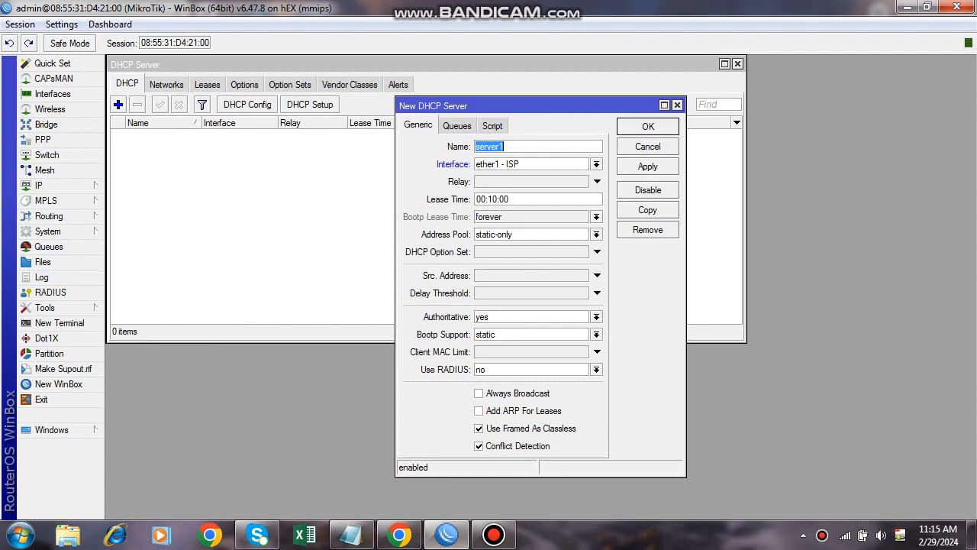
click(678, 106)
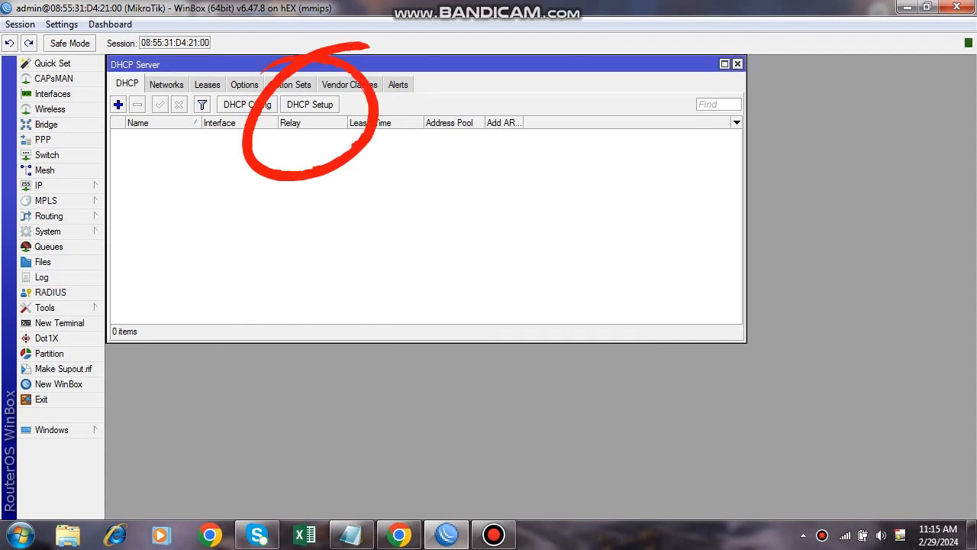
Start the DHCP Setup wizard on interface ether2 - Laptop.
click(310, 105)
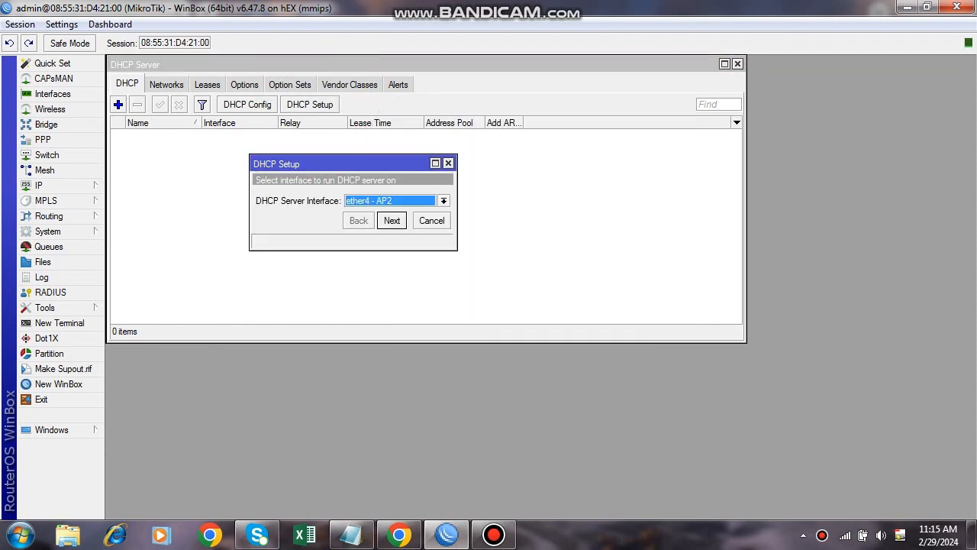
click(444, 201)
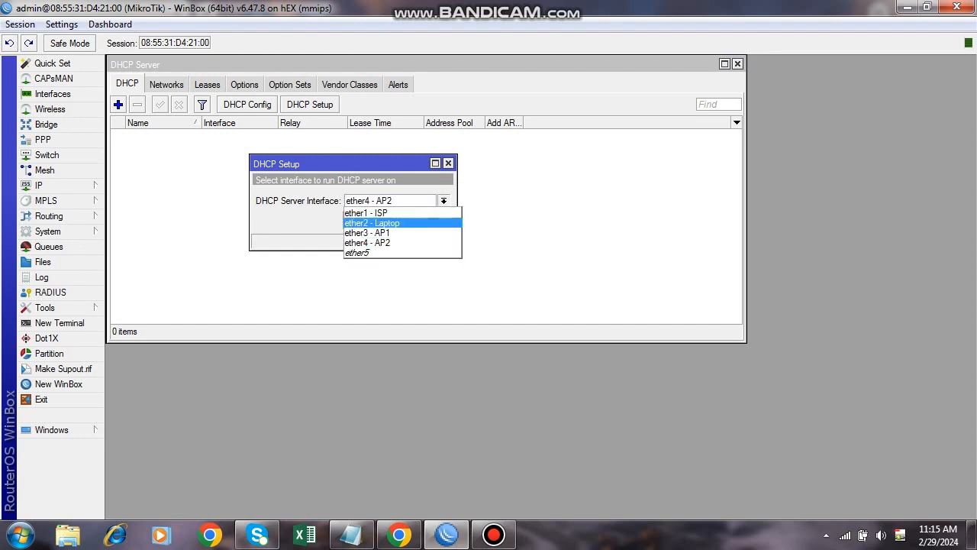
click(372, 223)
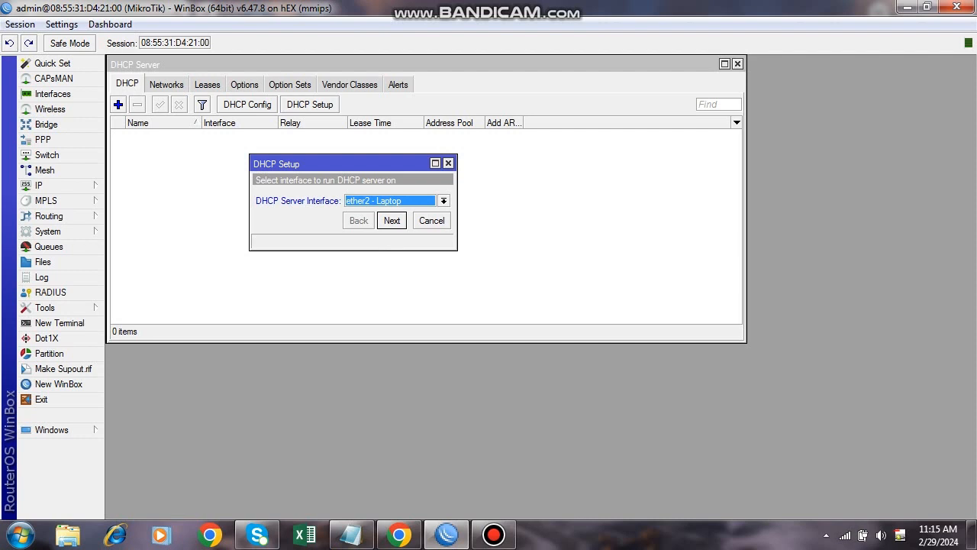
key(Return)
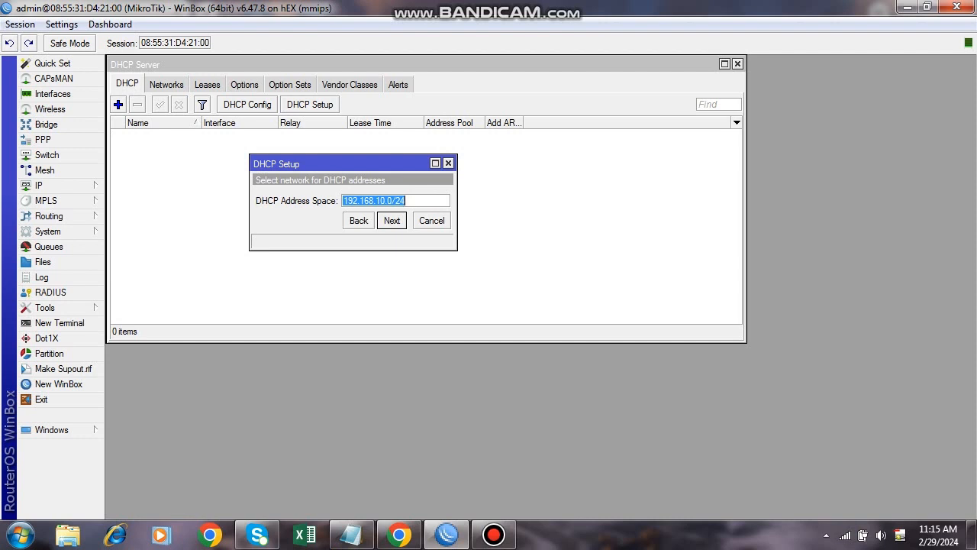
Accept 192.168.10.0/24, gateway 192.168.10.1, the pool, DNS 192.168.8.1 and 00:10:00 lease.
key(Return)
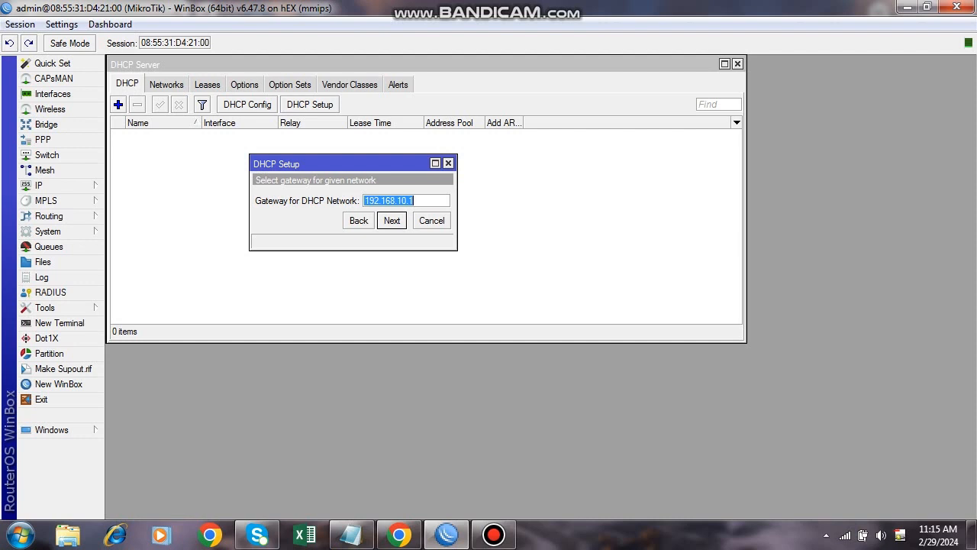
key(Return)
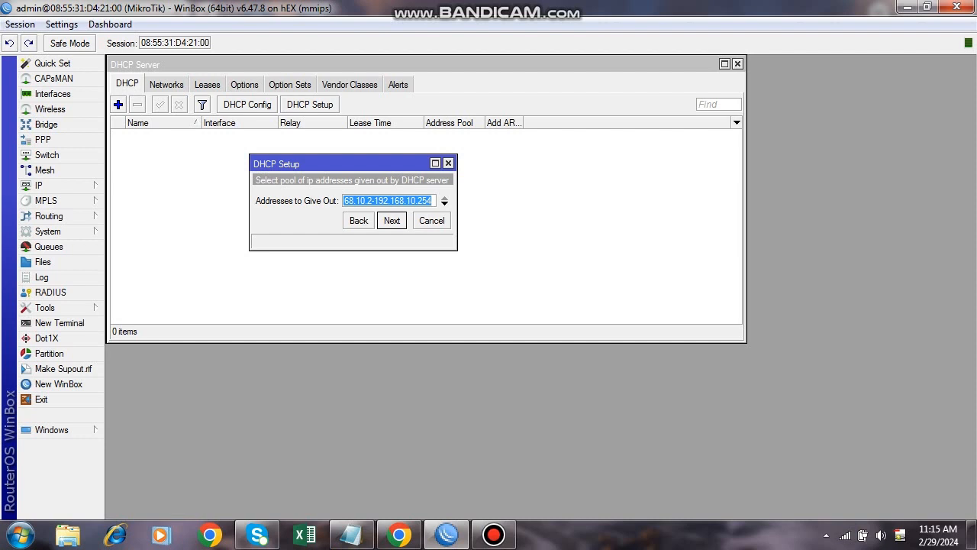
key(Return)
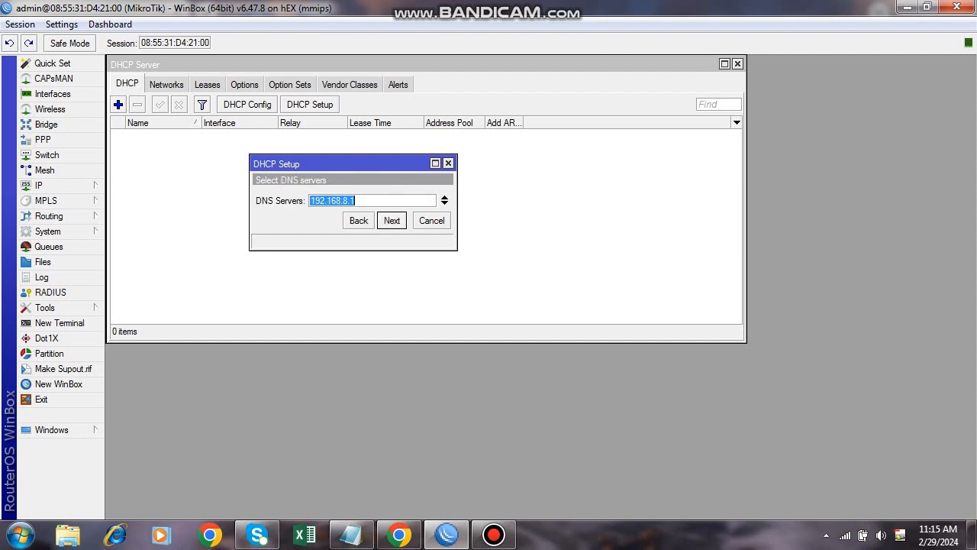
key(Return)
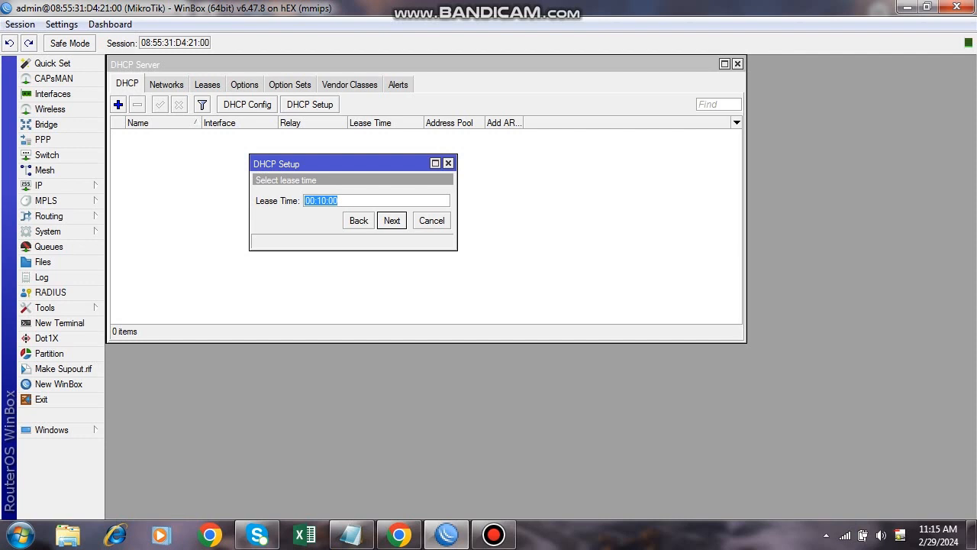
key(Return)
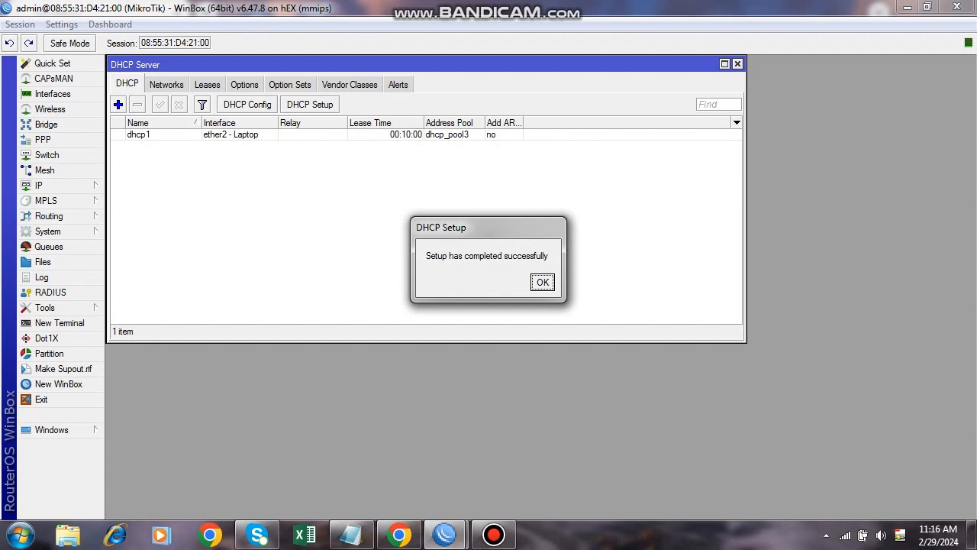
key(Return)
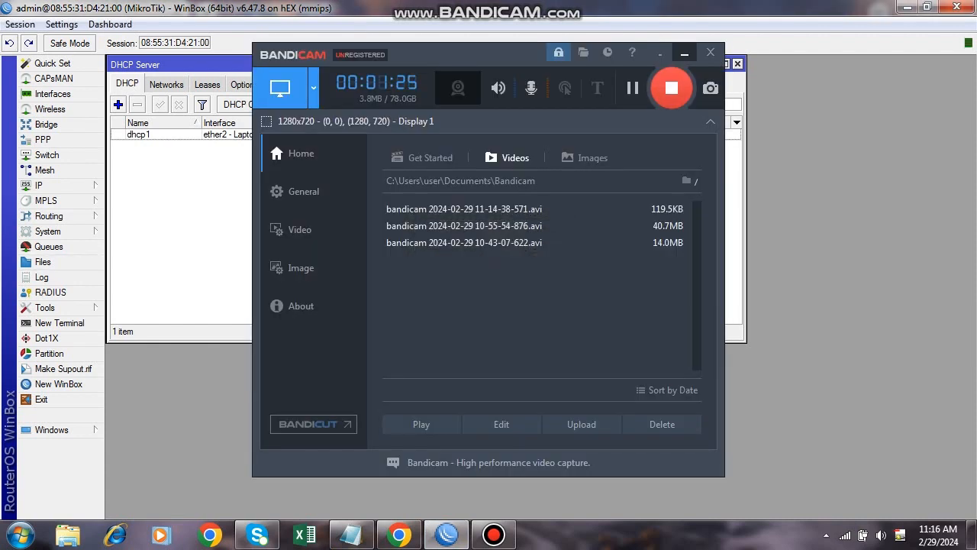
Start a manual DHCP server entry and close it without saving.
click(684, 53)
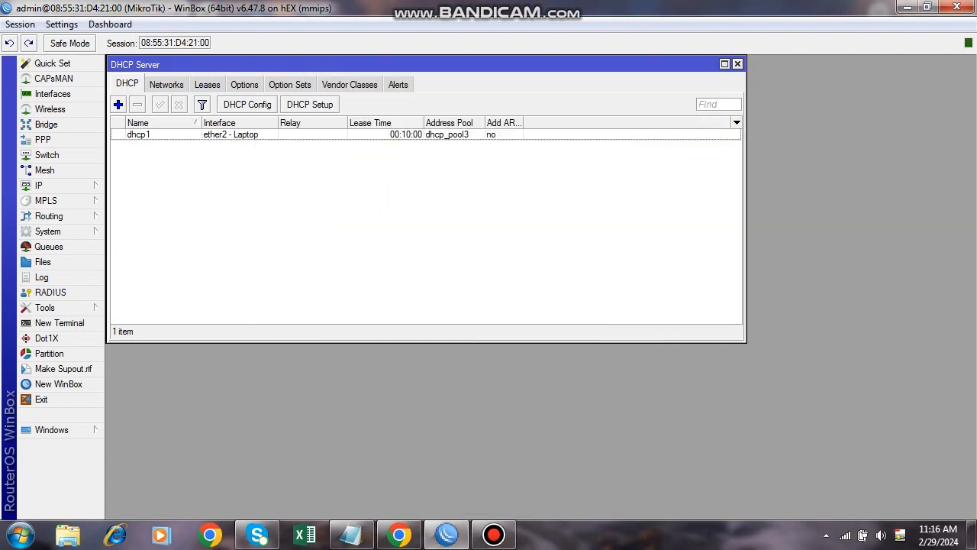
click(118, 104)
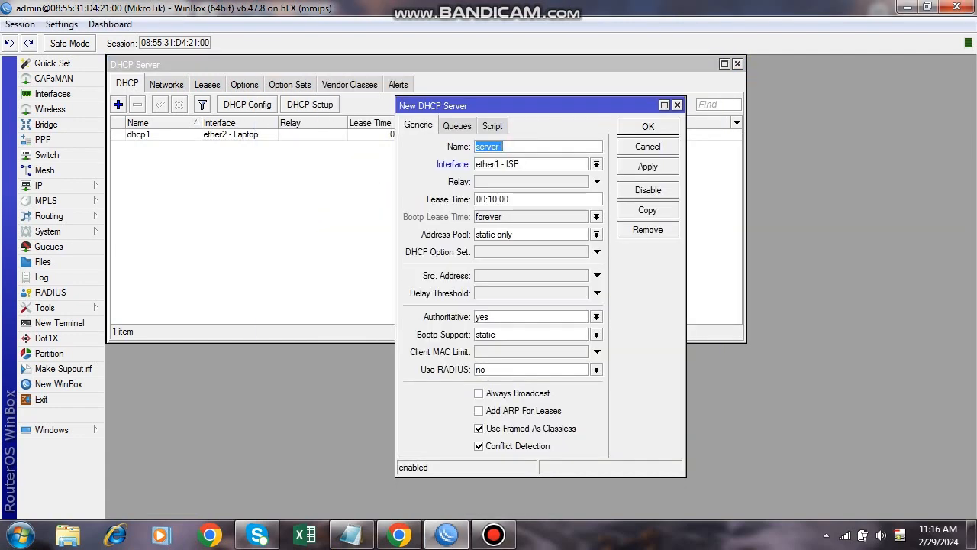
click(677, 104)
Run DHCP Setup on ether3 - AP1, accepting 192.168.11.0/24 and the default gateway, pool and DNS.
click(310, 105)
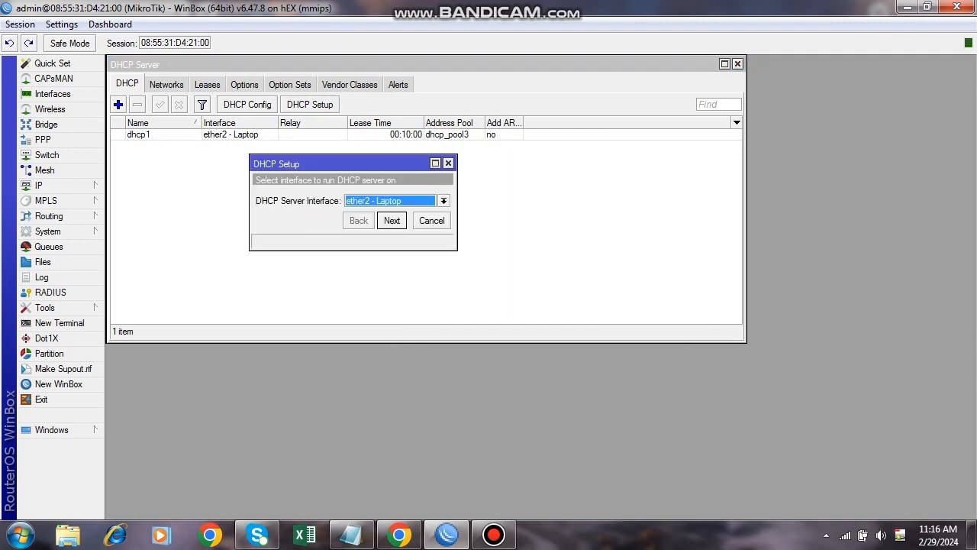
click(444, 201)
click(374, 232)
key(Return)
key(Return)
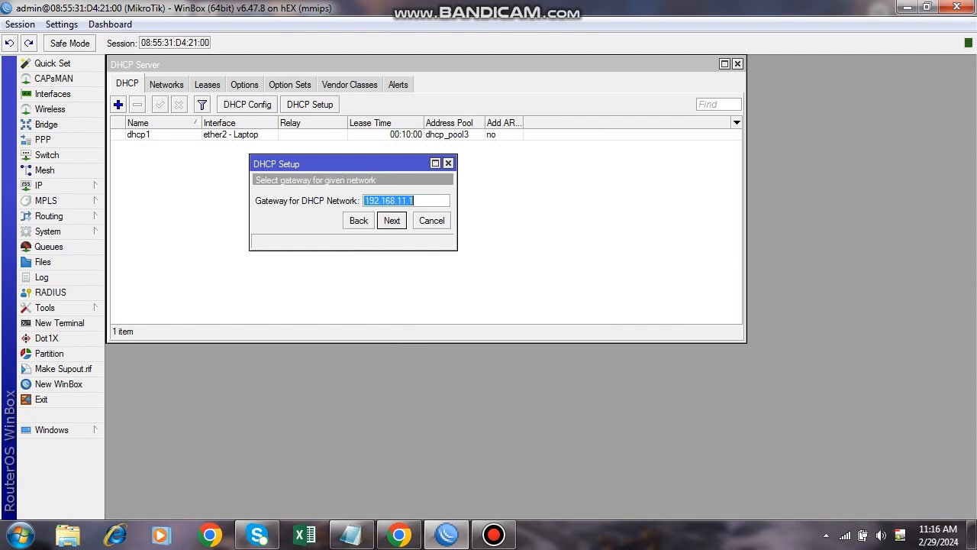
key(Return)
key(Return)
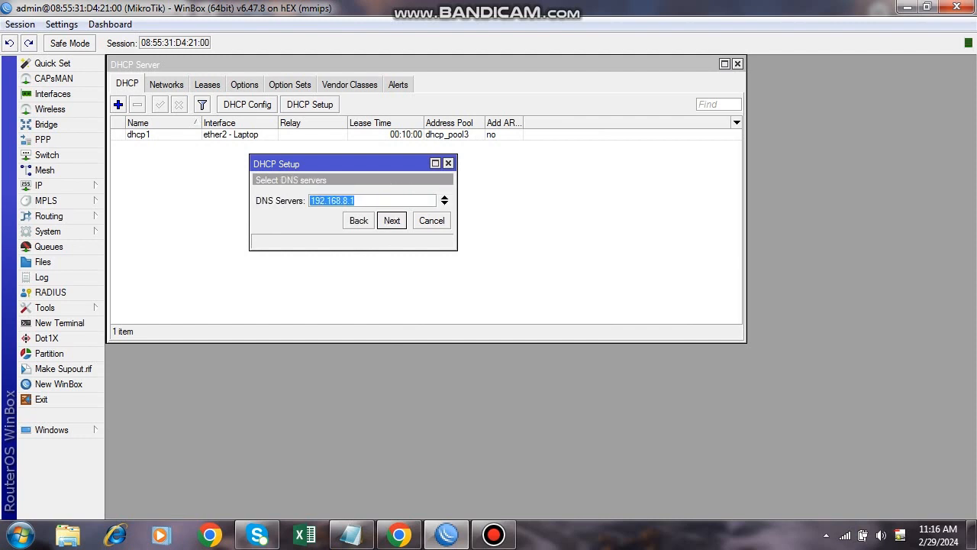
key(Return)
key(Return)
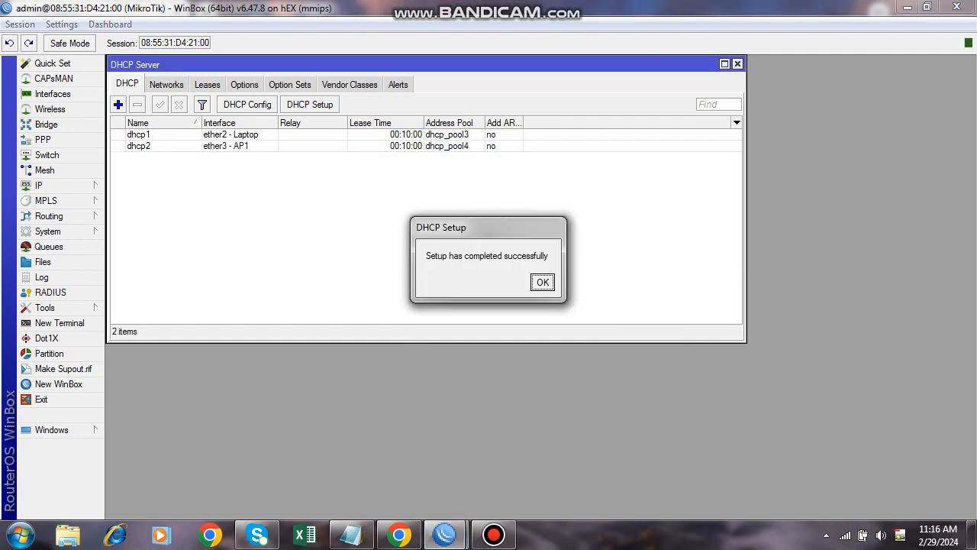
key(Return)
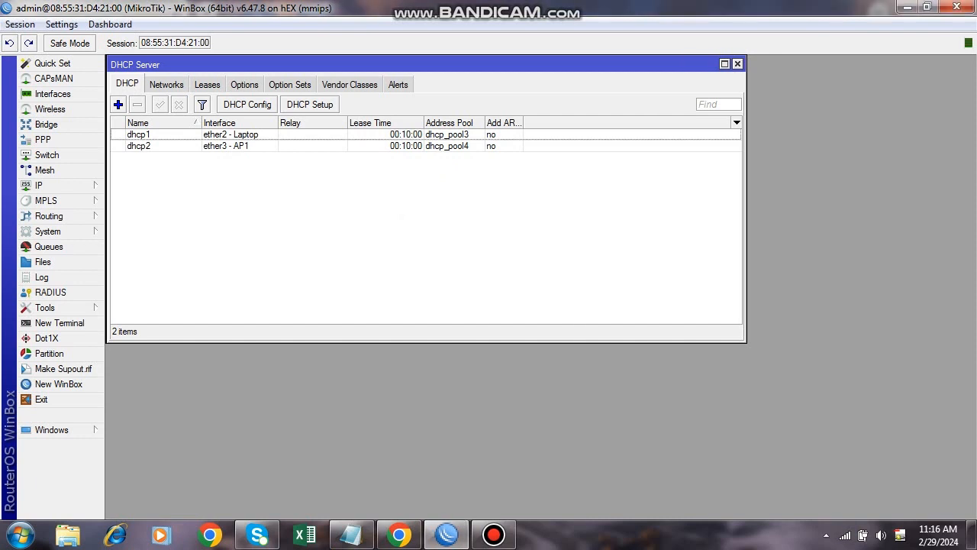
Run DHCP Setup on ether4 - AP2, accepting 192.168.12.0/24 and the default gateway, pool and DNS.
click(310, 104)
click(444, 201)
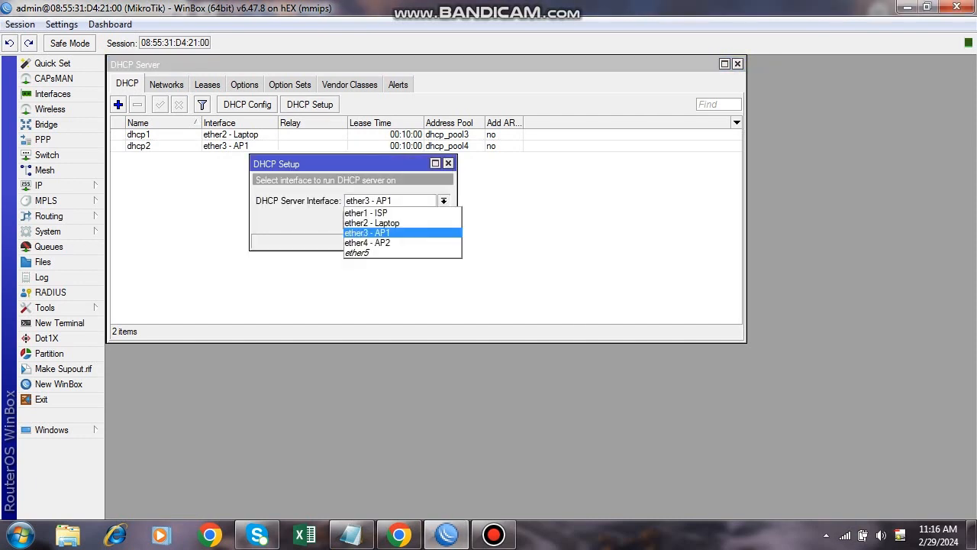
click(396, 242)
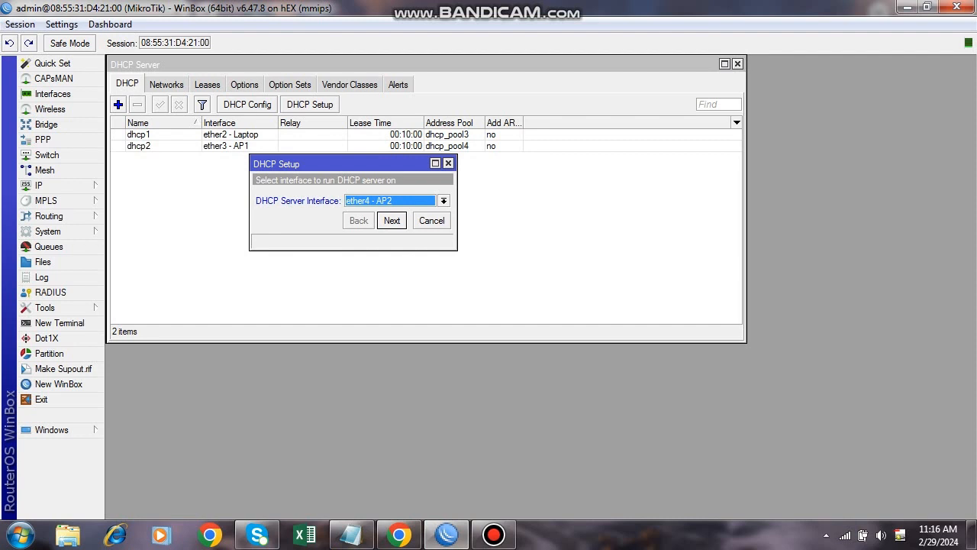
key(Return)
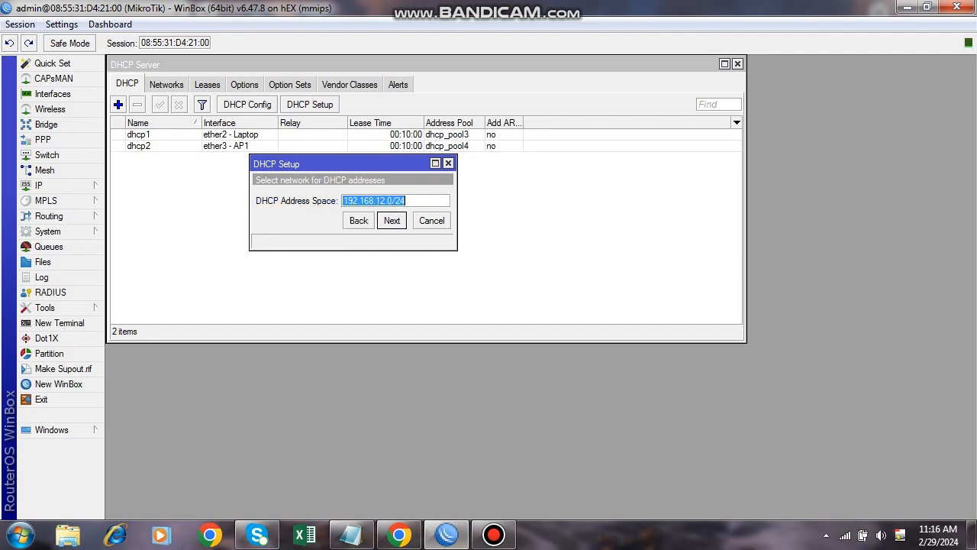
key(Return)
key(Return)
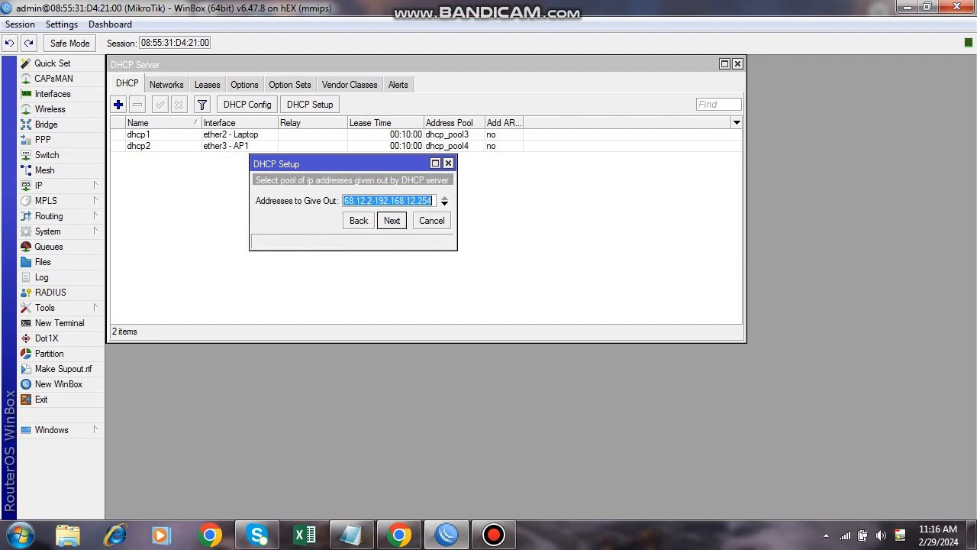
key(Return)
key(Return)
key(Return)
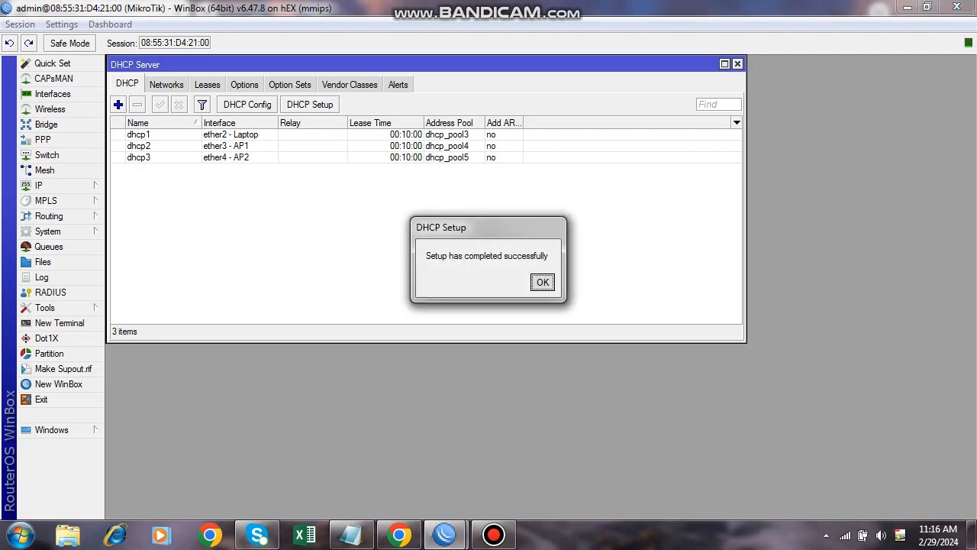
key(Return)
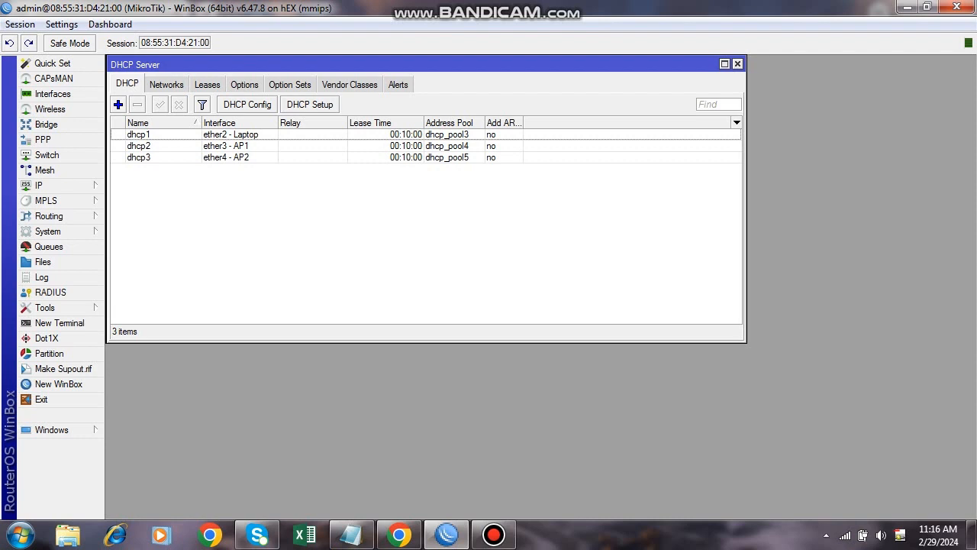
Select all six leases in the Leases tab and delete them.
click(207, 85)
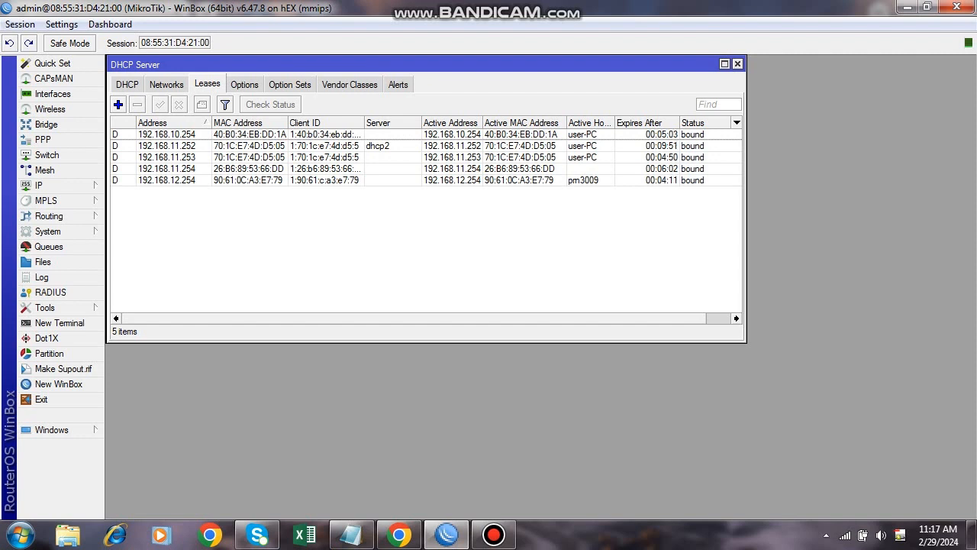
click(166, 134)
key(ctrl+a)
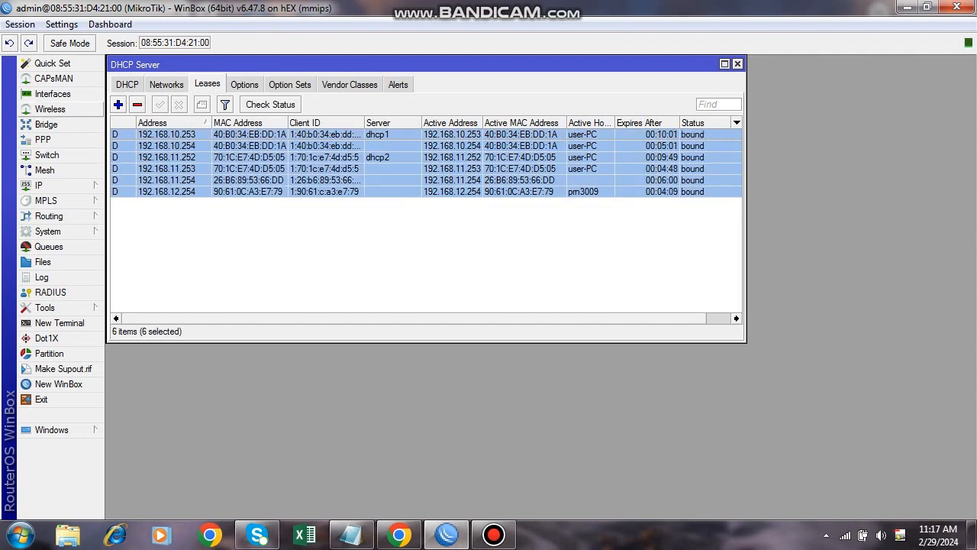
key(Delete)
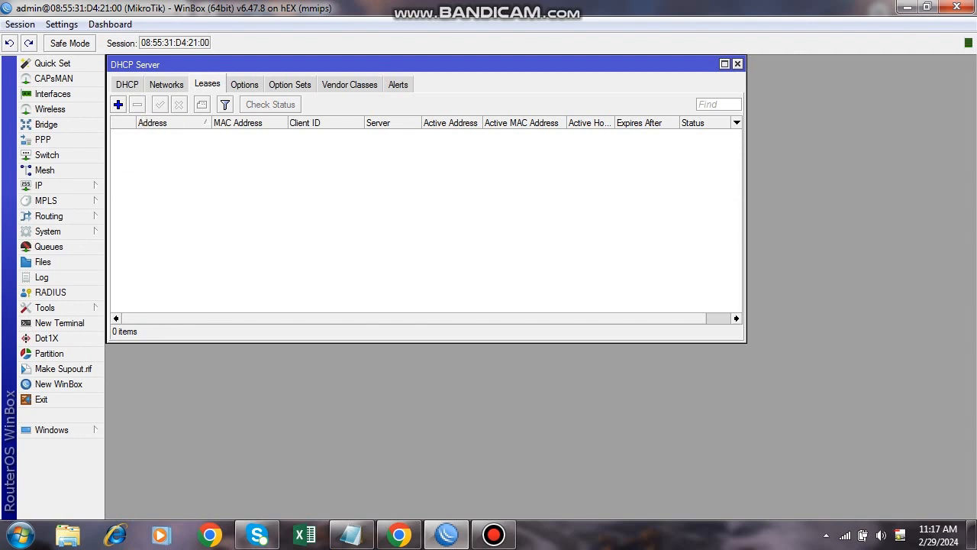
click(127, 85)
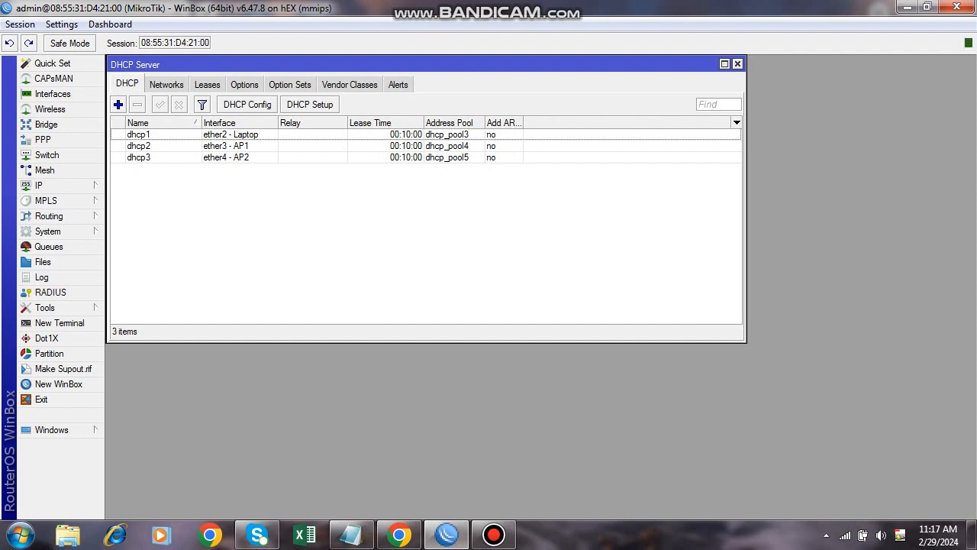
Recheck the Leases tab until 192.168.11.254 (dhcp2) and 192.168.12.254 (dhcp3) show as bound.
click(207, 85)
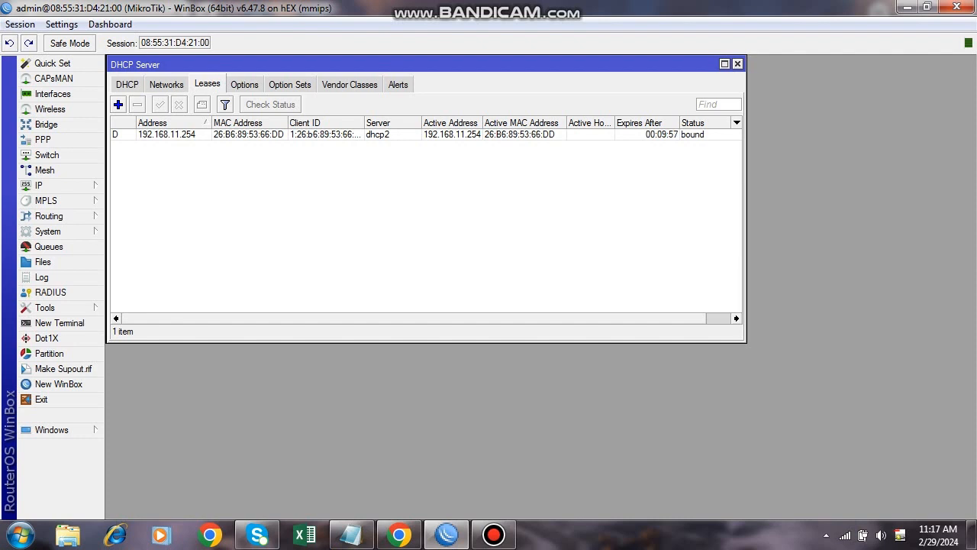
click(127, 84)
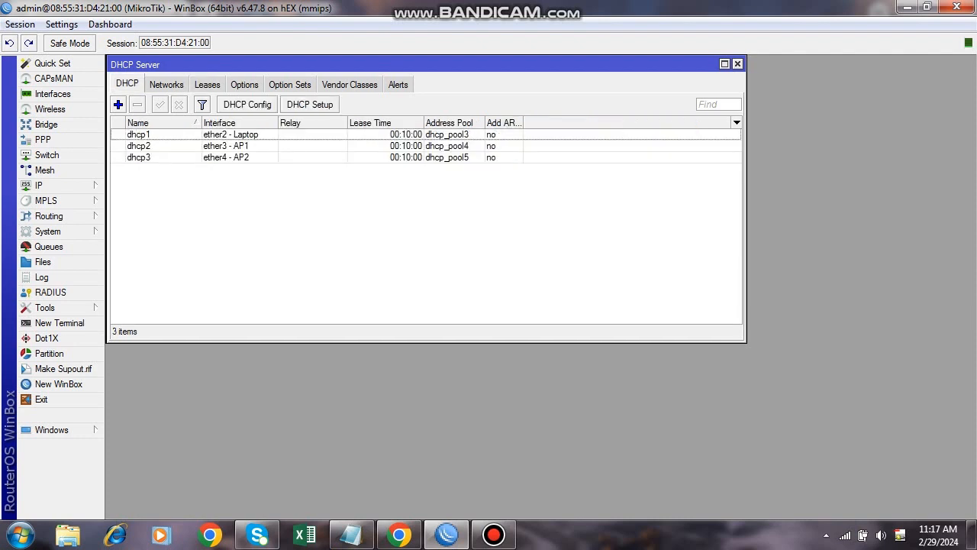
click(207, 84)
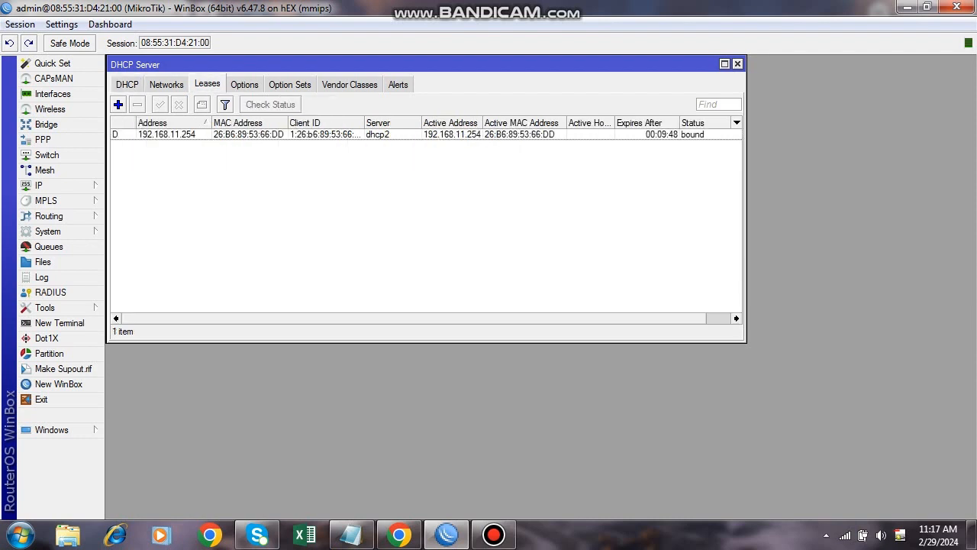
click(167, 134)
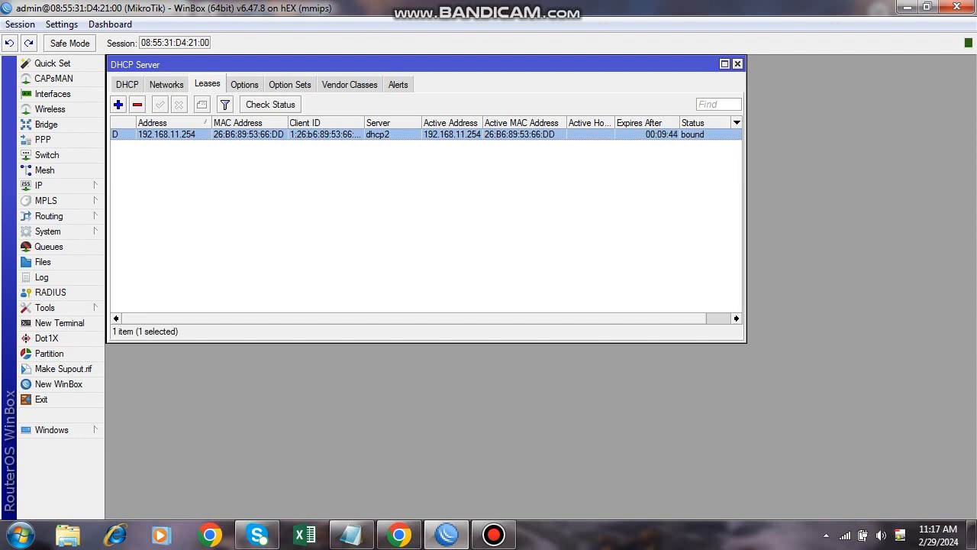
click(53, 93)
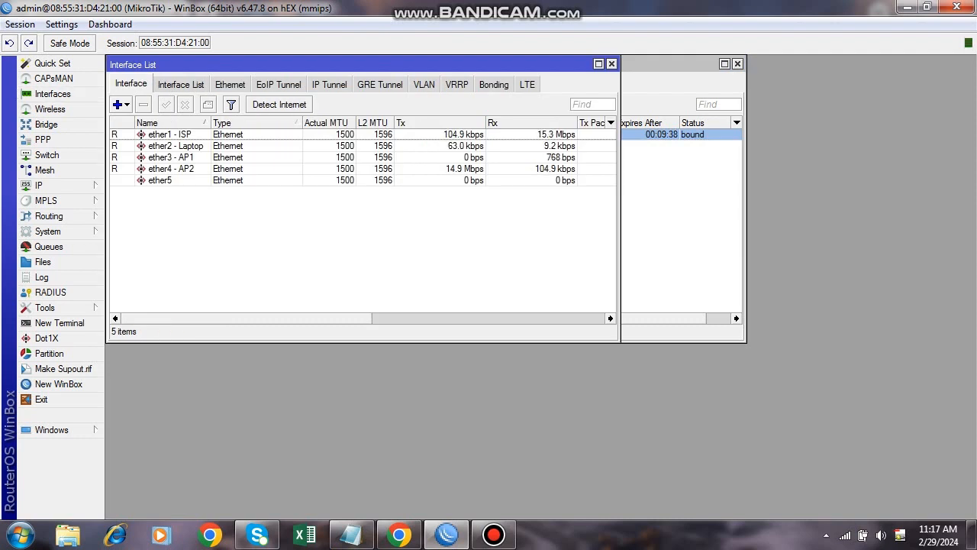
click(679, 222)
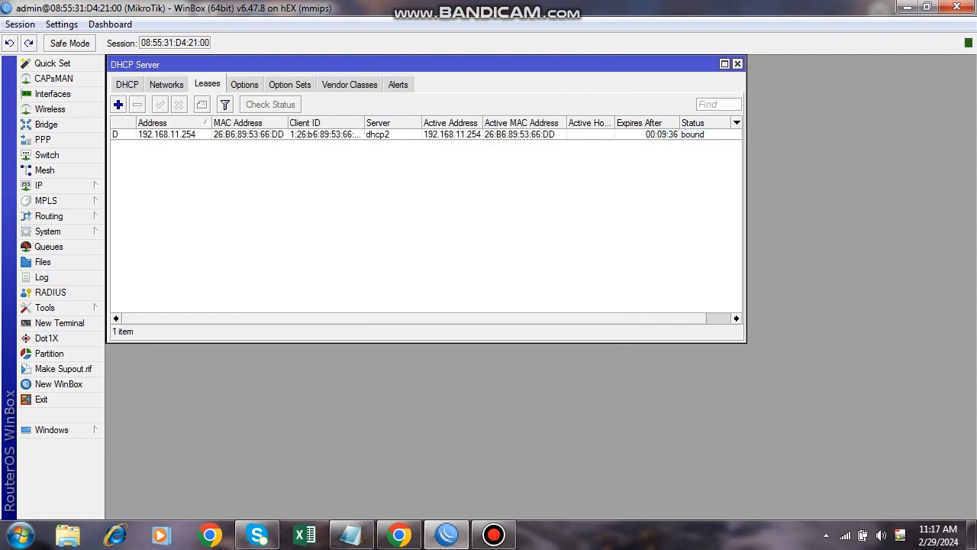
click(126, 84)
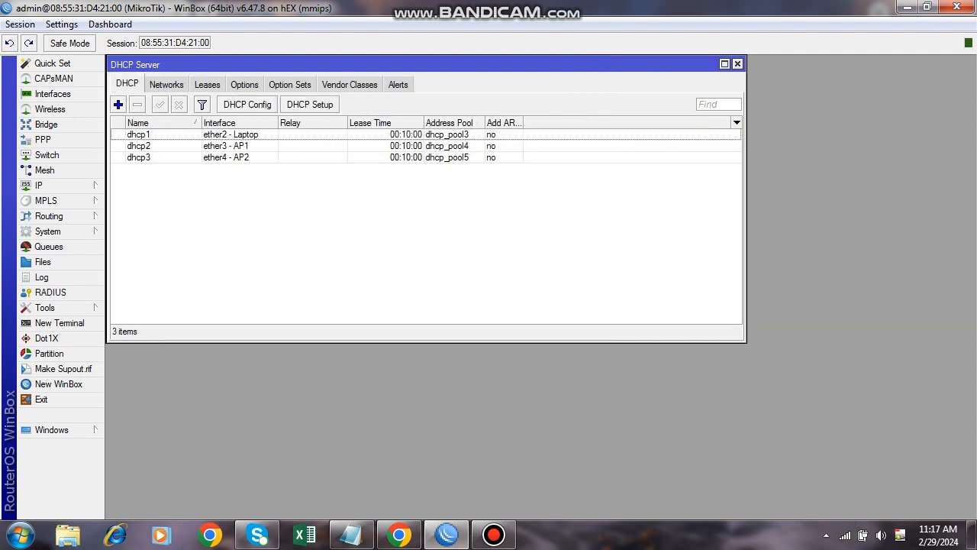
click(207, 84)
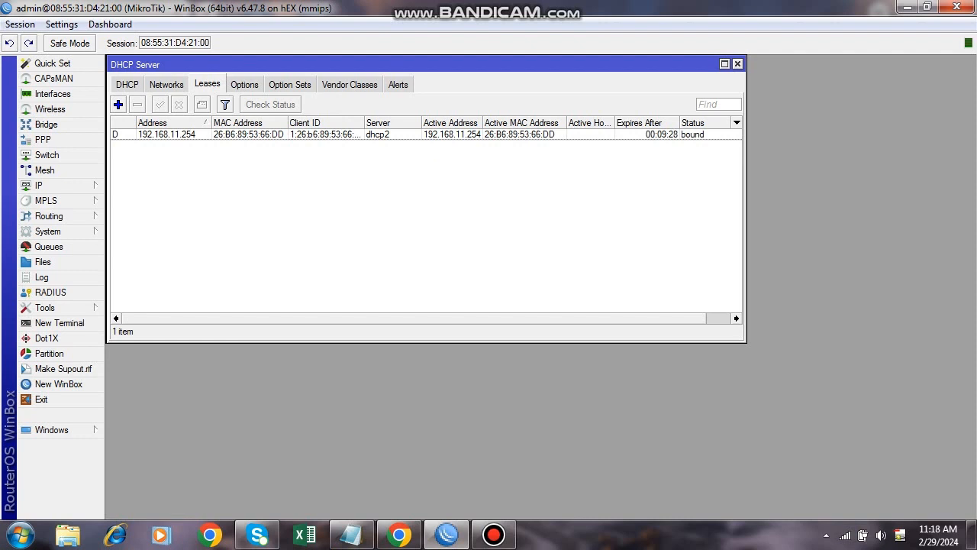
click(127, 85)
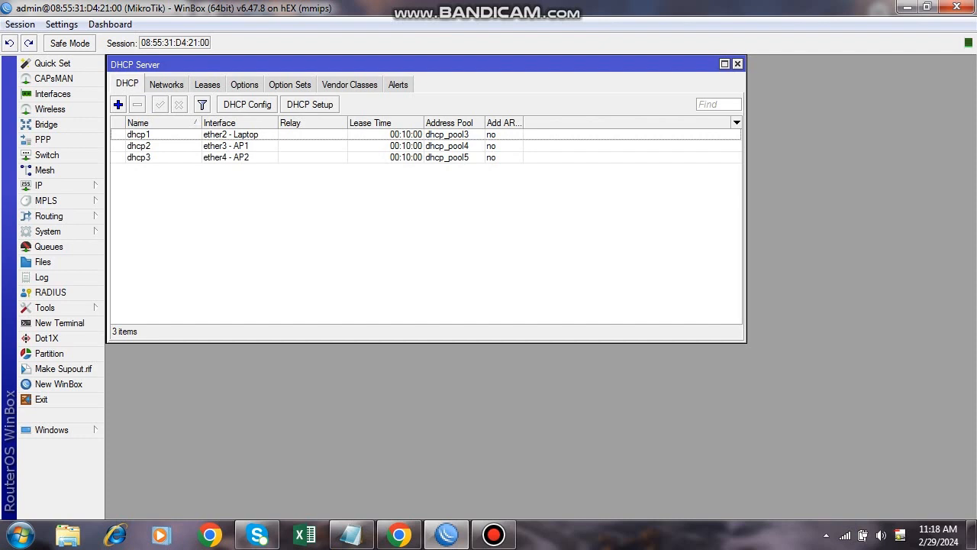
click(207, 85)
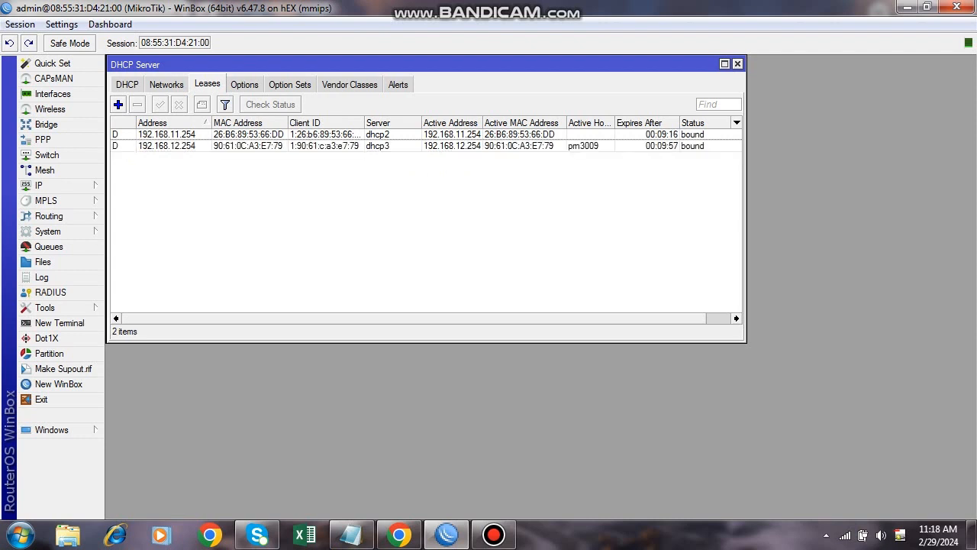
Reopen IP > DHCP Server, inspect the dhcp1 server entry, then return to the leases list.
click(737, 65)
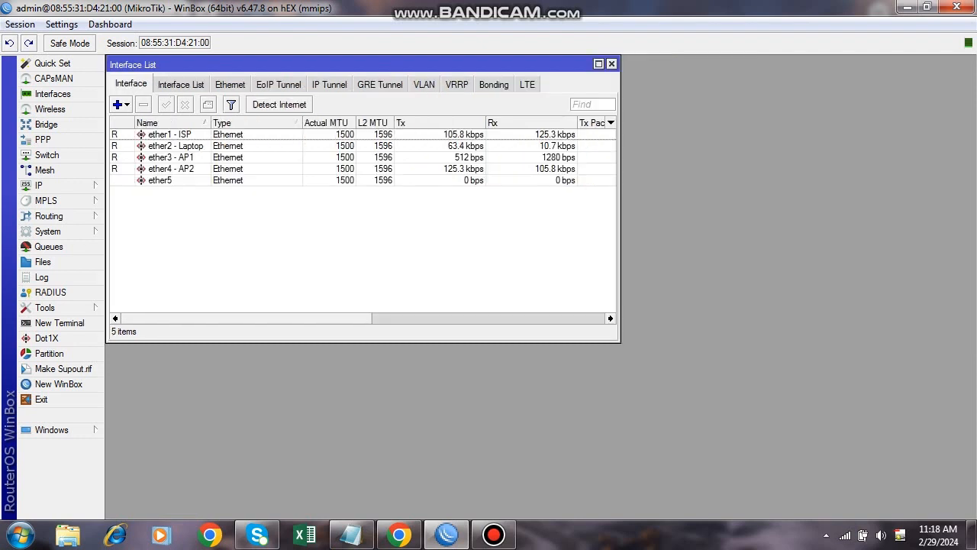
click(45, 184)
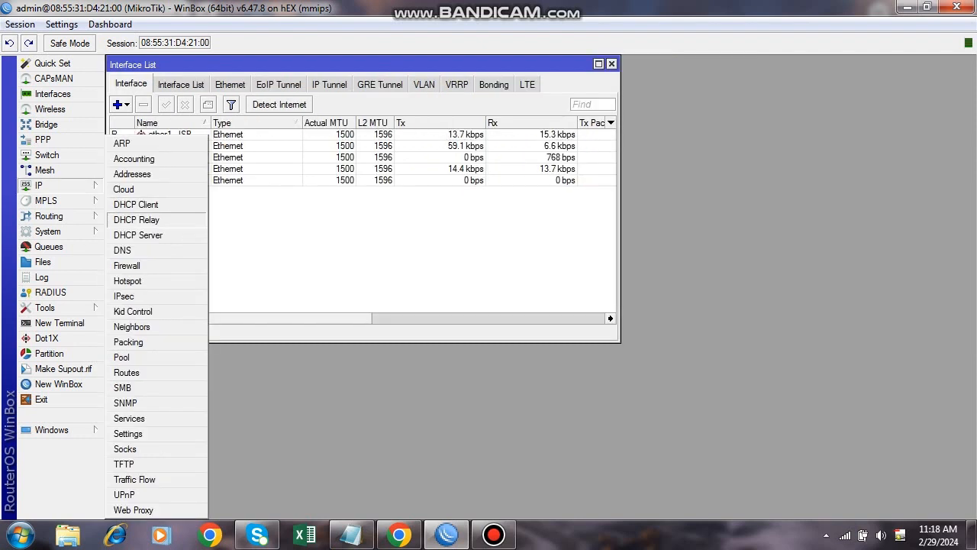
click(138, 234)
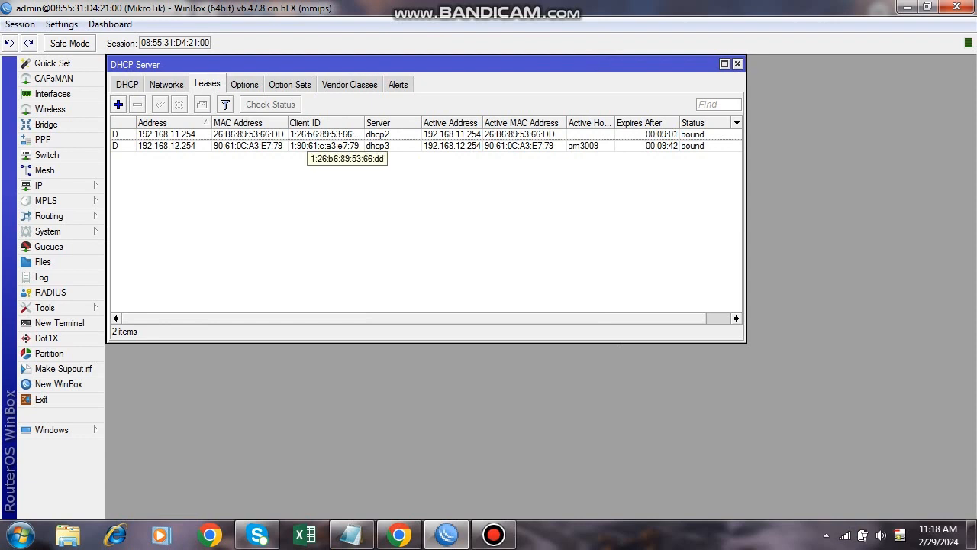
click(127, 84)
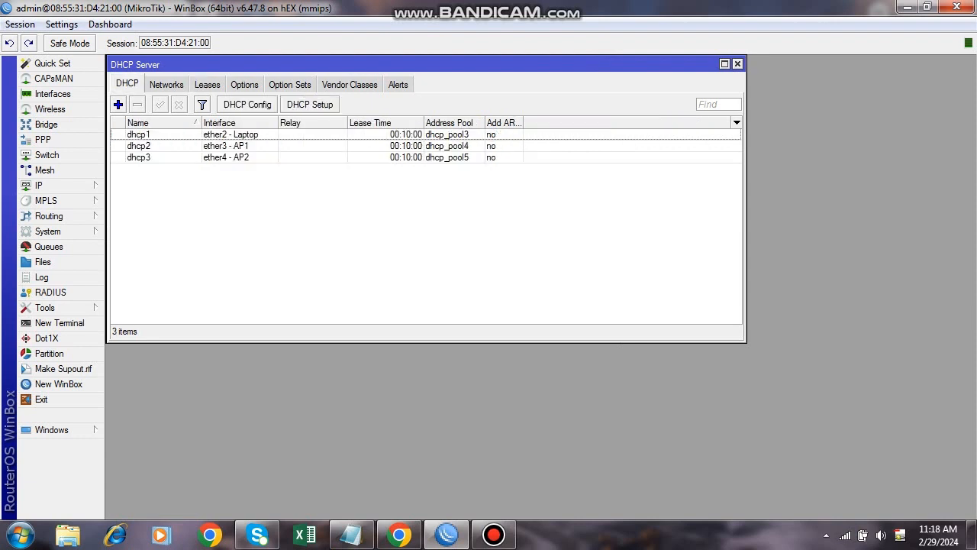
click(139, 135)
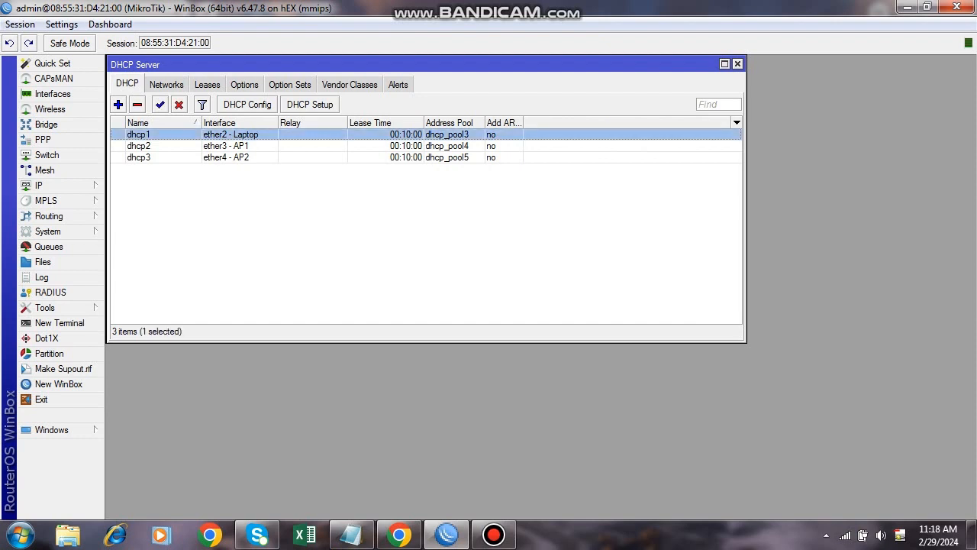
click(207, 84)
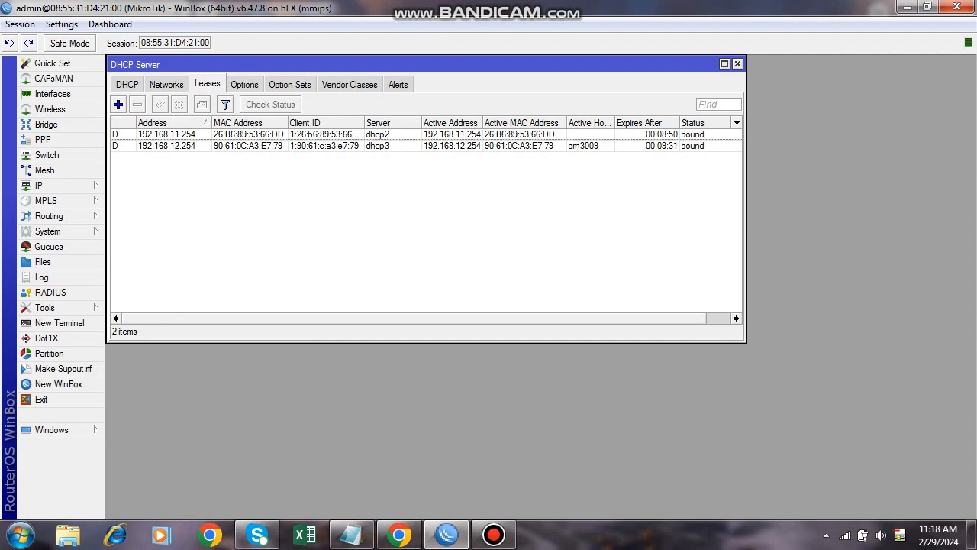
Open Interfaces, recheck the DHCP servers and leases, and briefly open and close CAPsMAN.
click(53, 93)
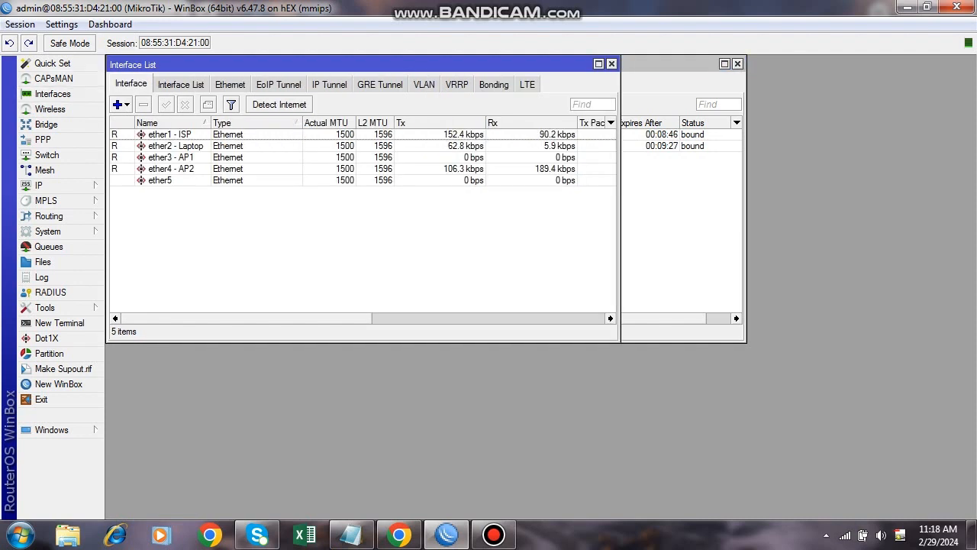
click(611, 64)
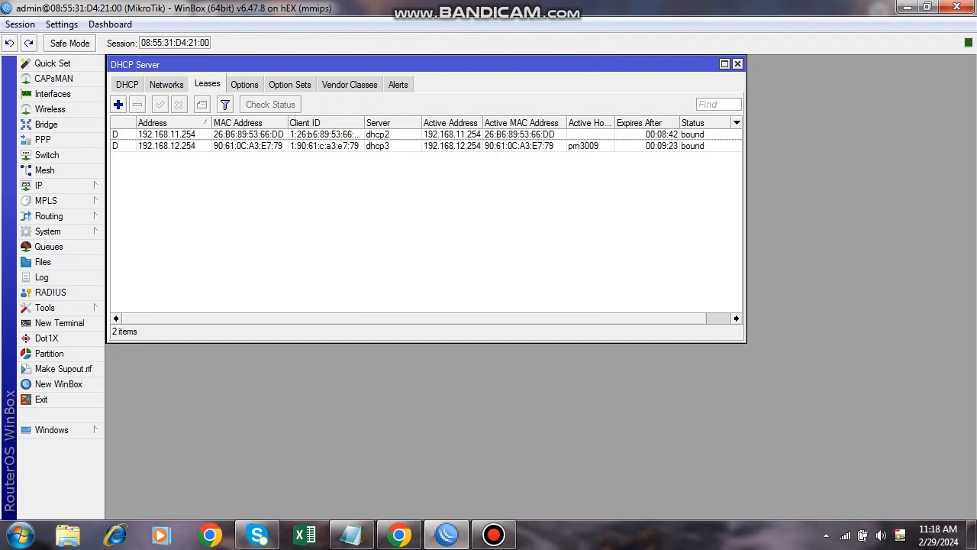
click(127, 84)
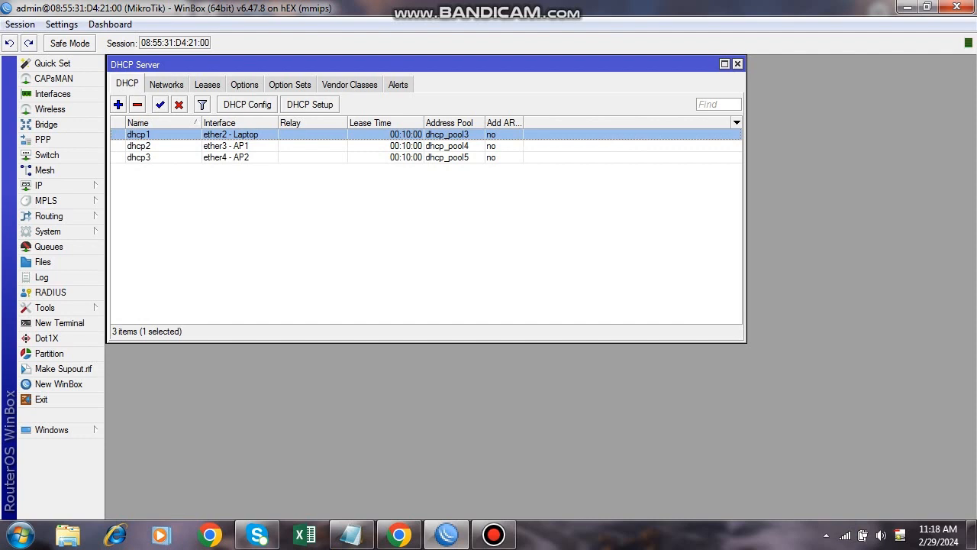
click(206, 84)
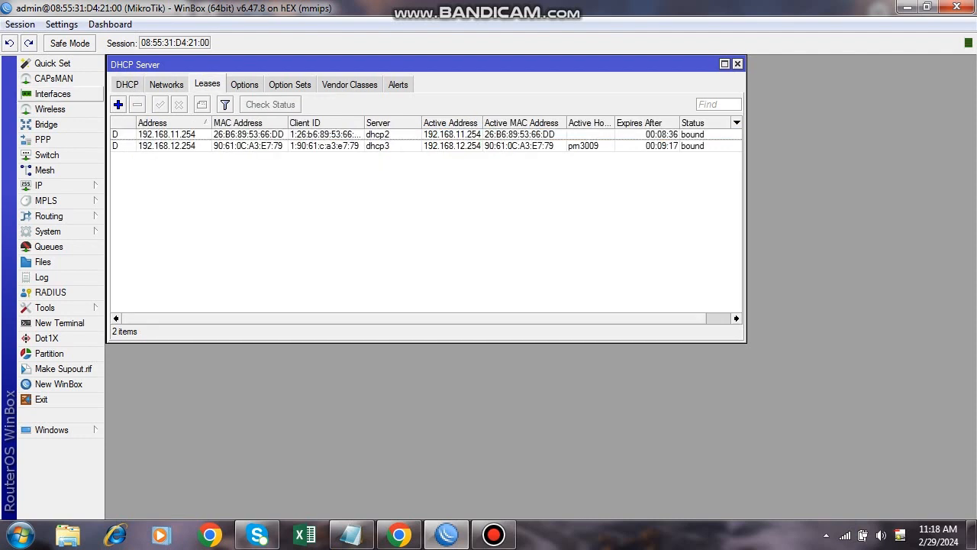
click(53, 78)
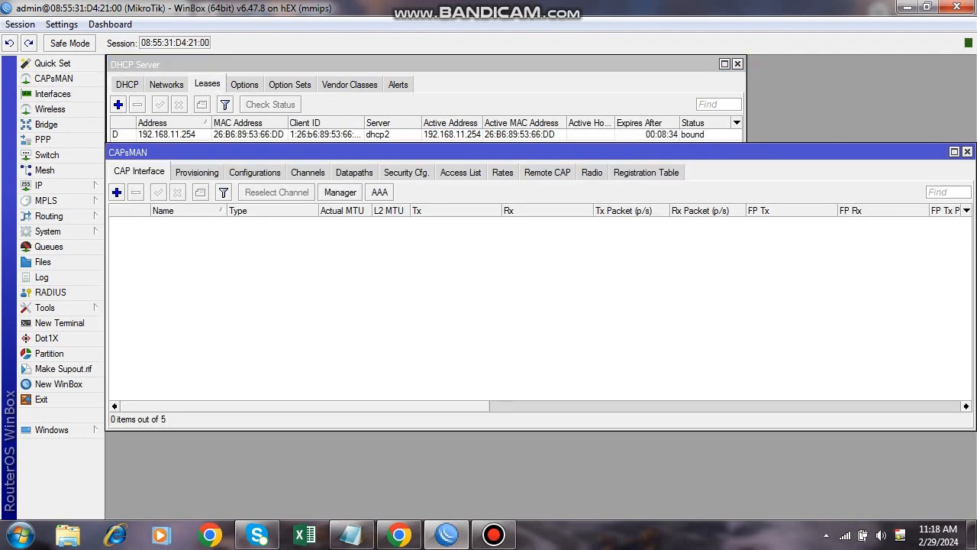
click(967, 152)
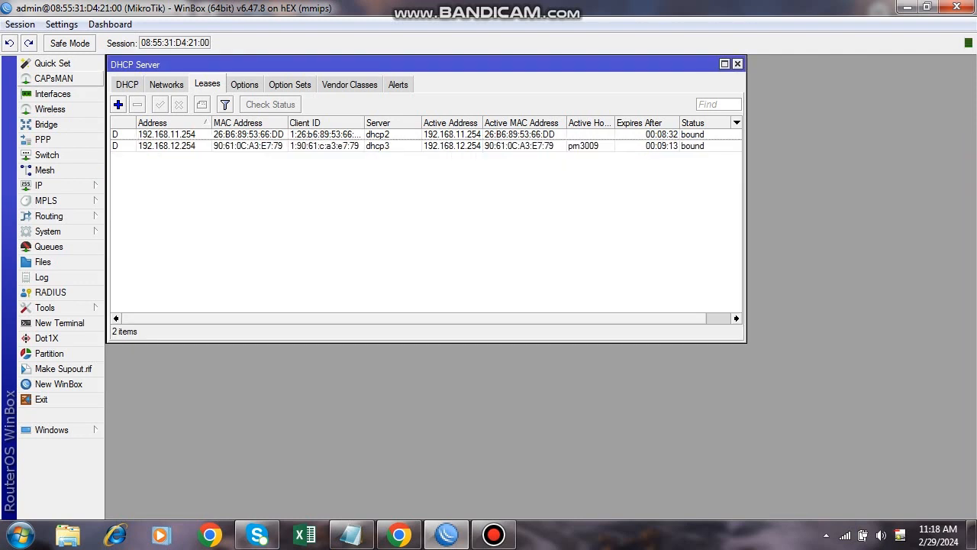
Reopen the interface list, select ether4 - AP2, and widen and maximize it to show packet rates.
click(53, 93)
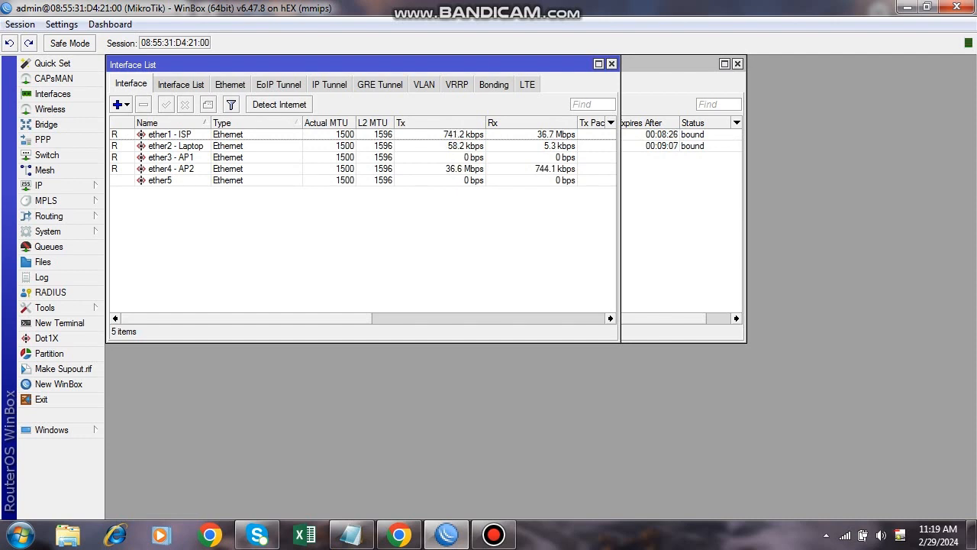
click(171, 168)
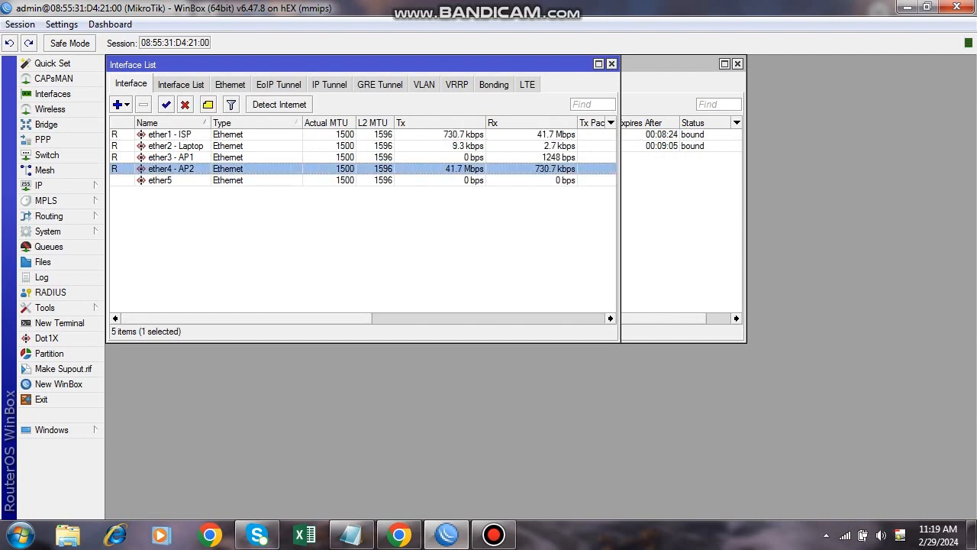
drag(620, 214, 735, 214)
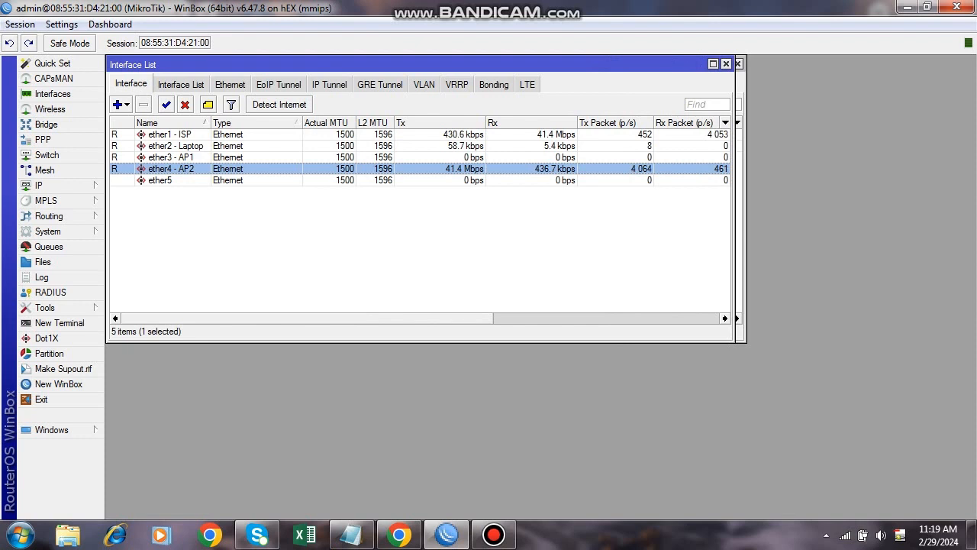
click(713, 64)
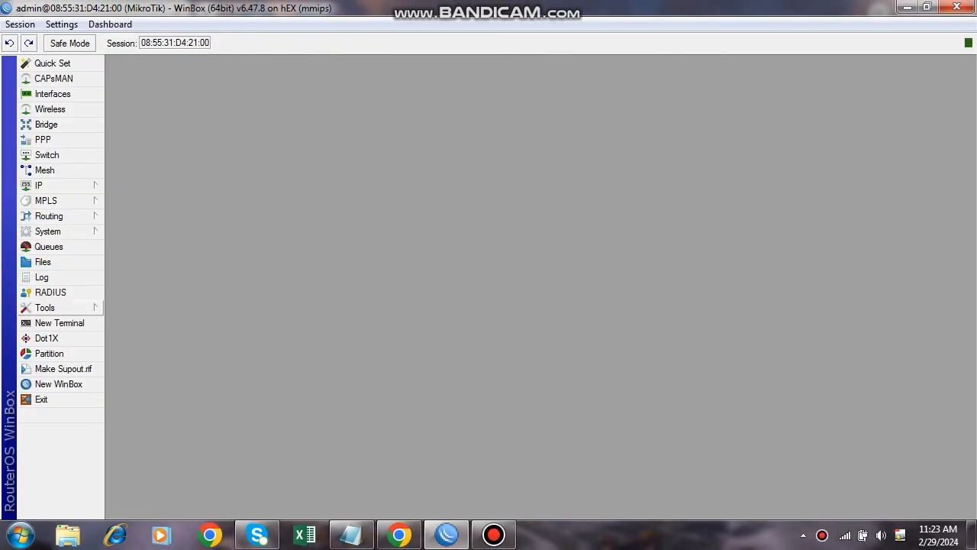
In a new terminal, run 'export file=BBPVP_Config' to save the router configuration.
click(60, 323)
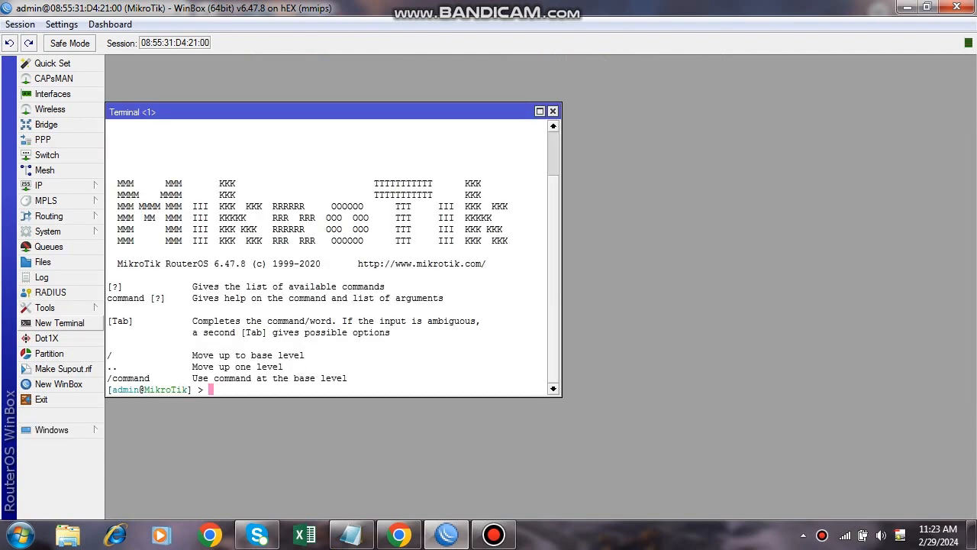
drag(305, 112, 307, 64)
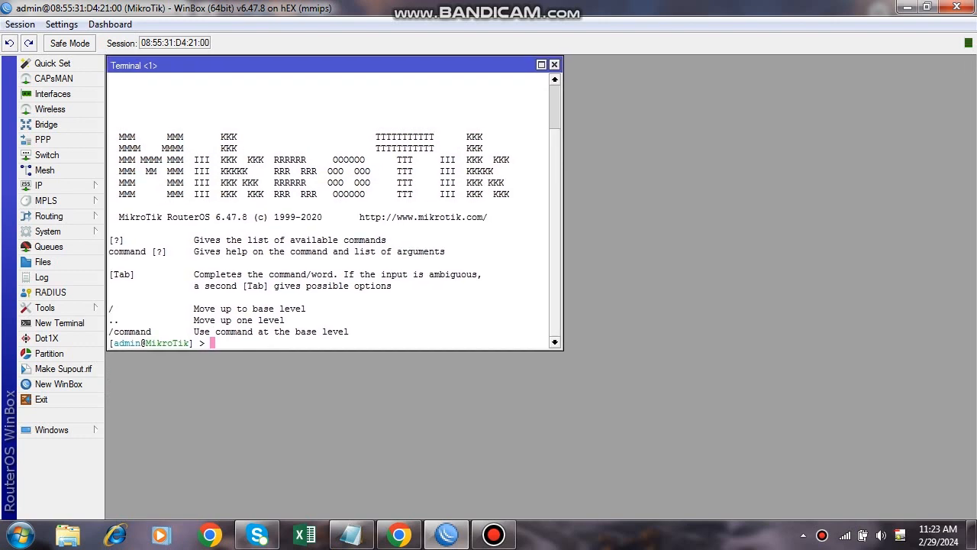
drag(307, 65, 306, 64)
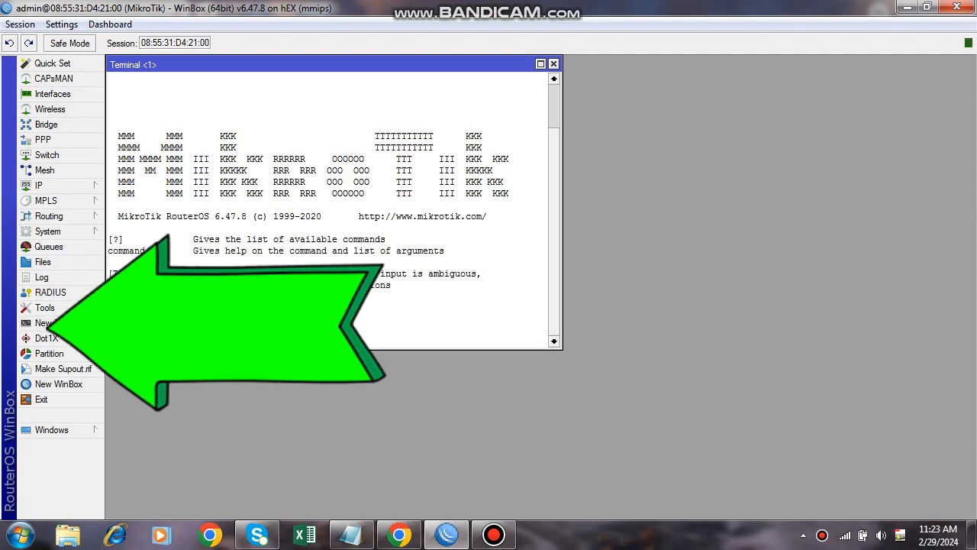
text(ex)
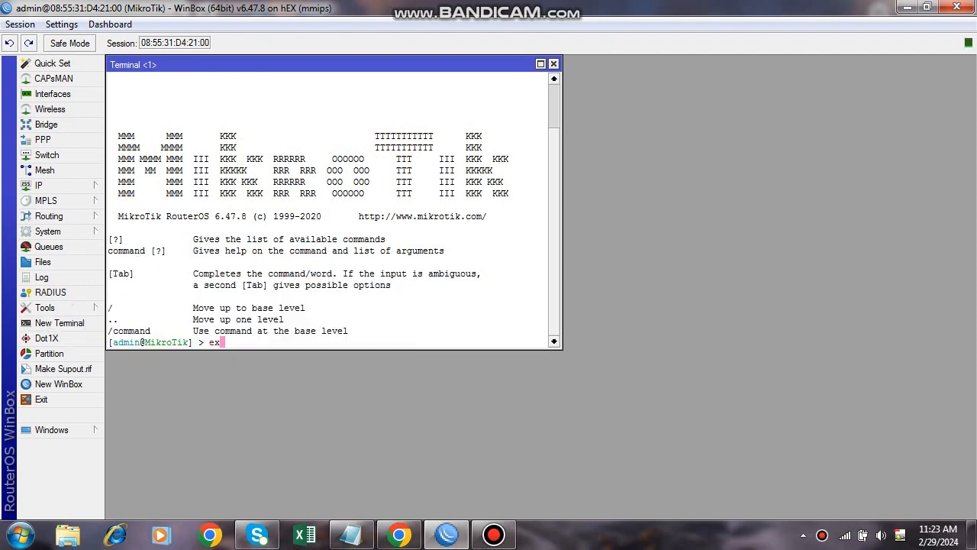
text(port)
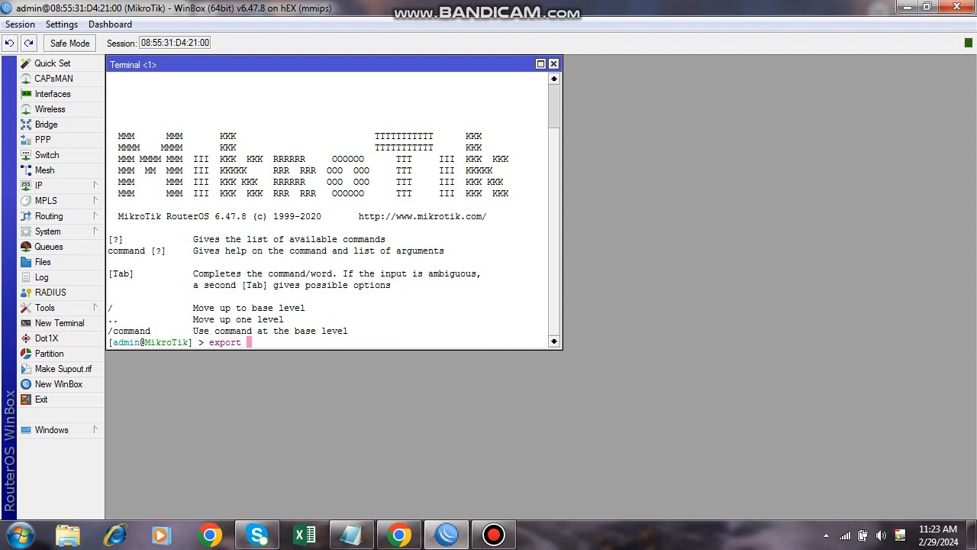
text( fi)
key(Tab)
text(BBPVP_Config)
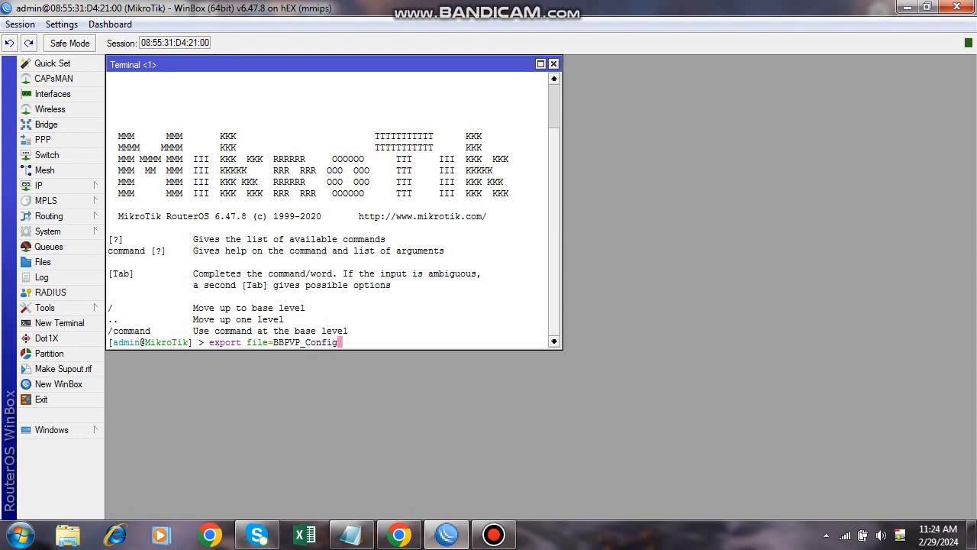
key(Return)
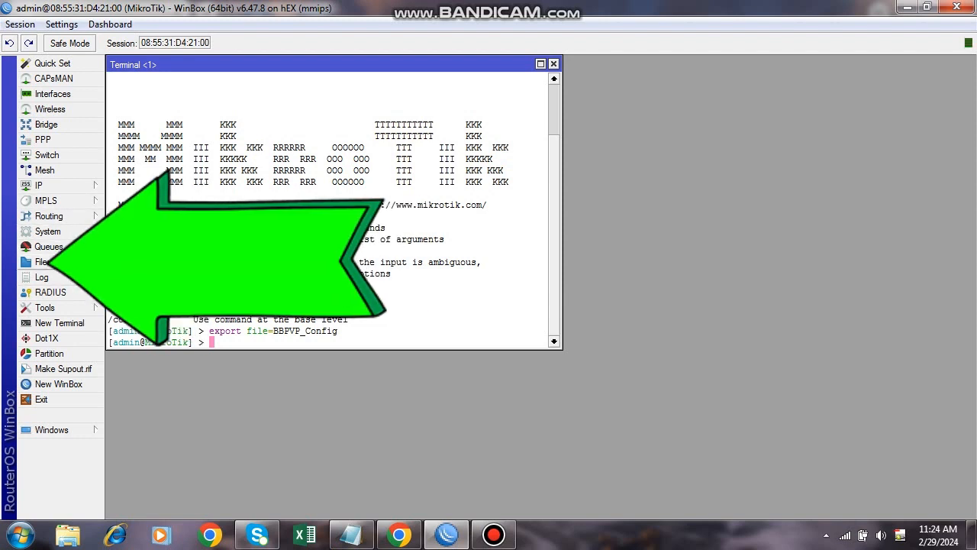
Select BBPVP_Config.rsc in the router's File List, resize the list, and drag the file toward Explorer.
click(40, 261)
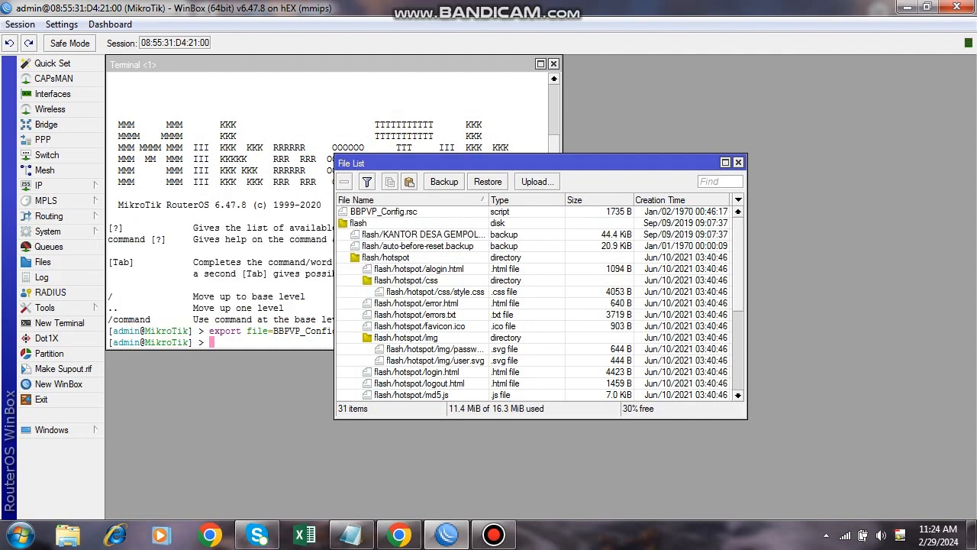
click(384, 211)
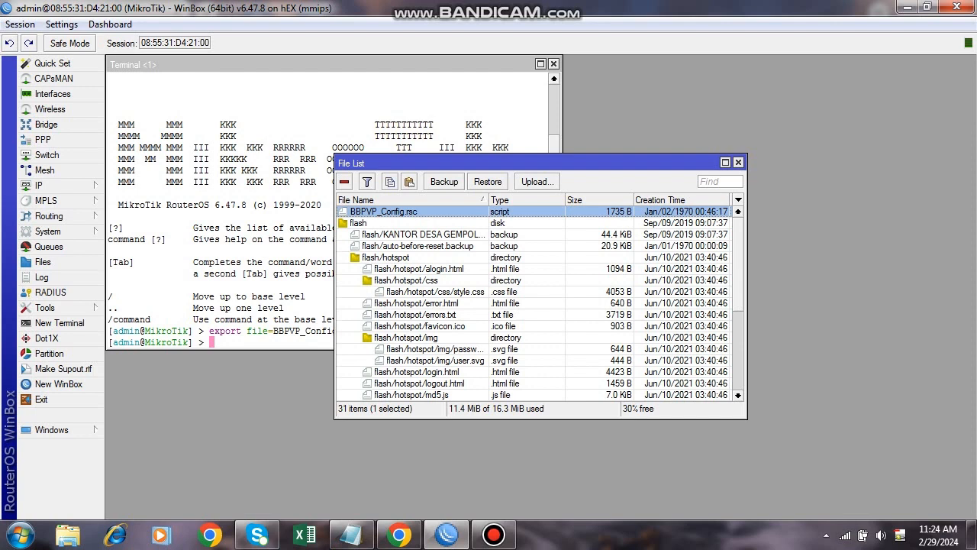
drag(473, 163, 424, 94)
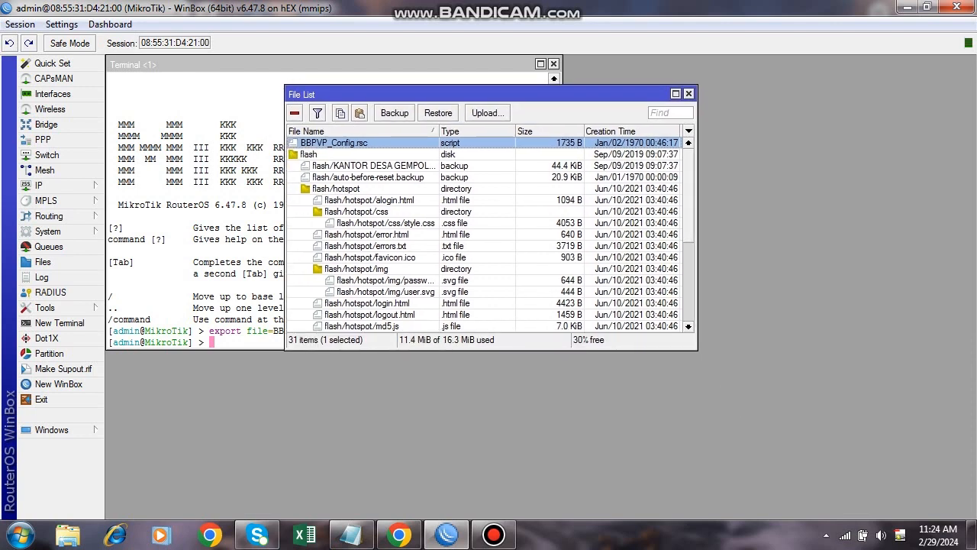
drag(698, 229, 742, 229)
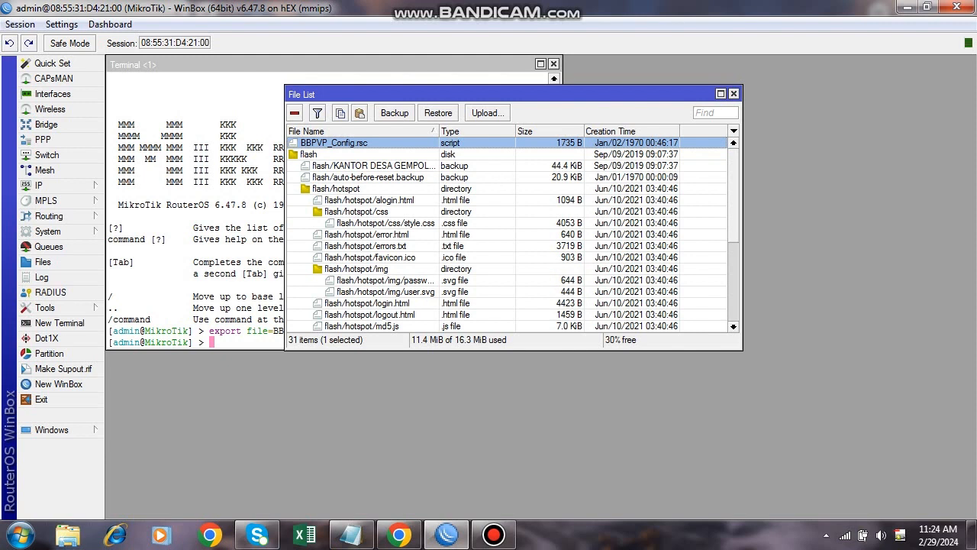
drag(336, 143, 61, 533)
Open the Desktop folder in Explorer and drag BBPVP_Config.rsc onto it from WinBox.
click(67, 535)
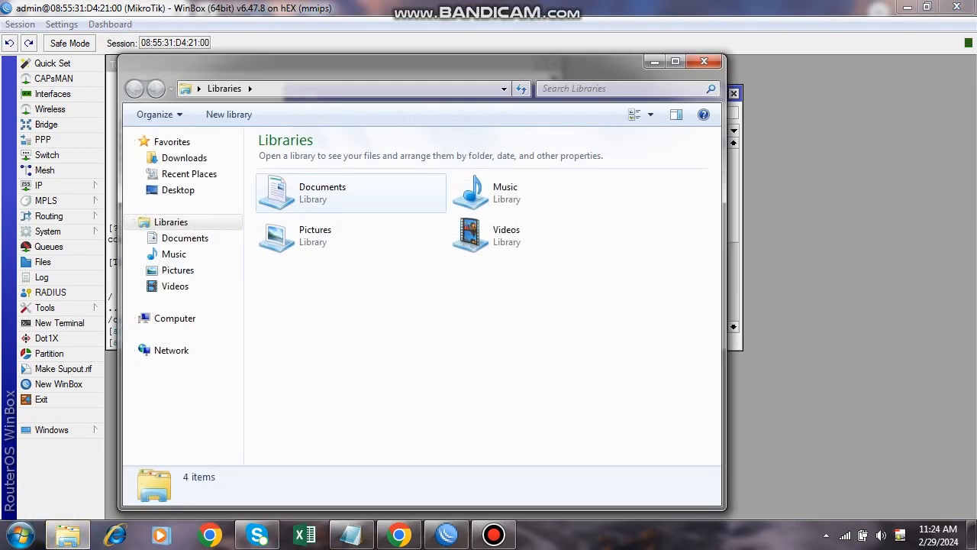
click(352, 193)
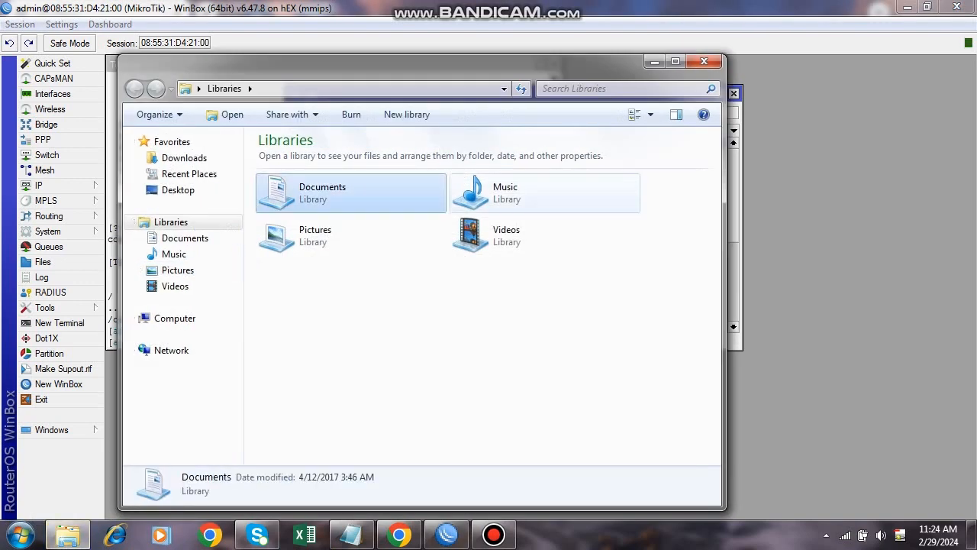
click(178, 190)
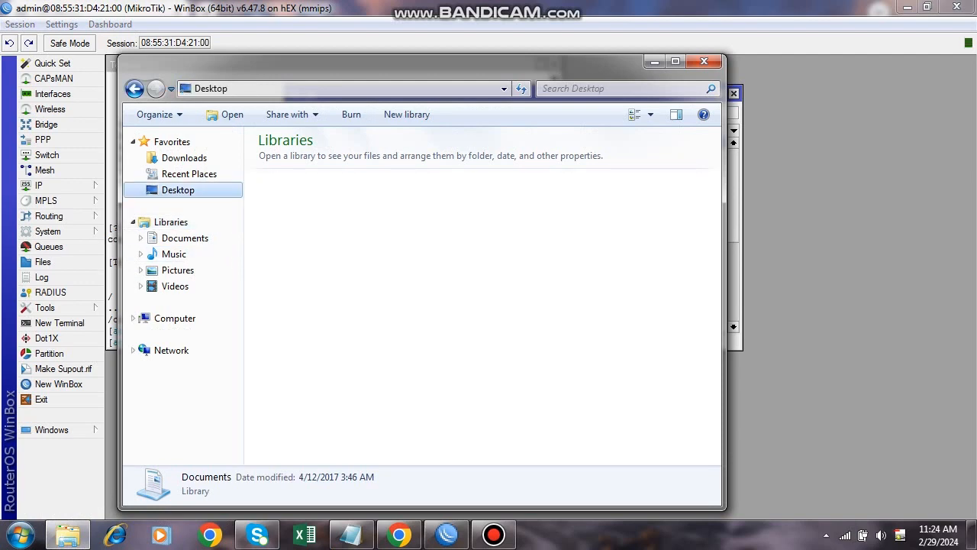
key(alt+Tab)
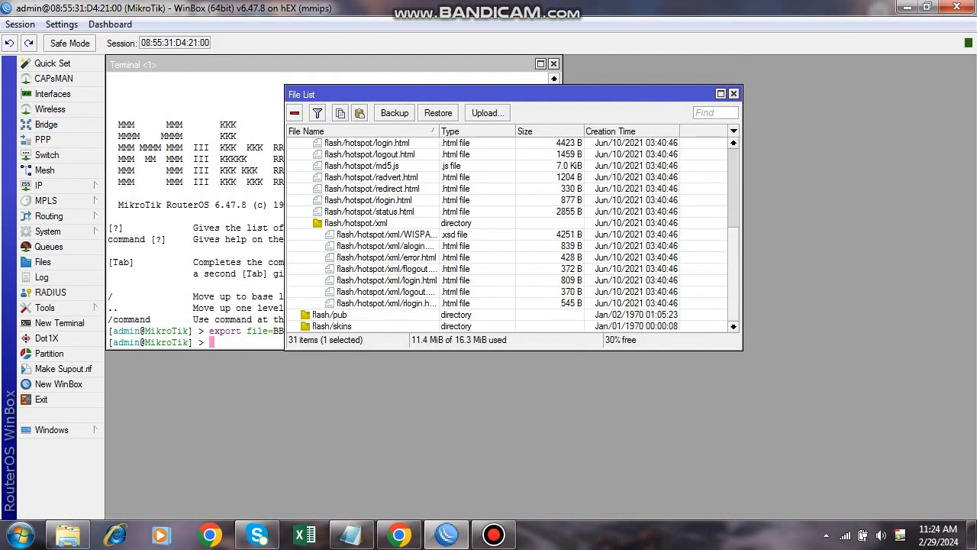
scroll(508, 235, up, 5)
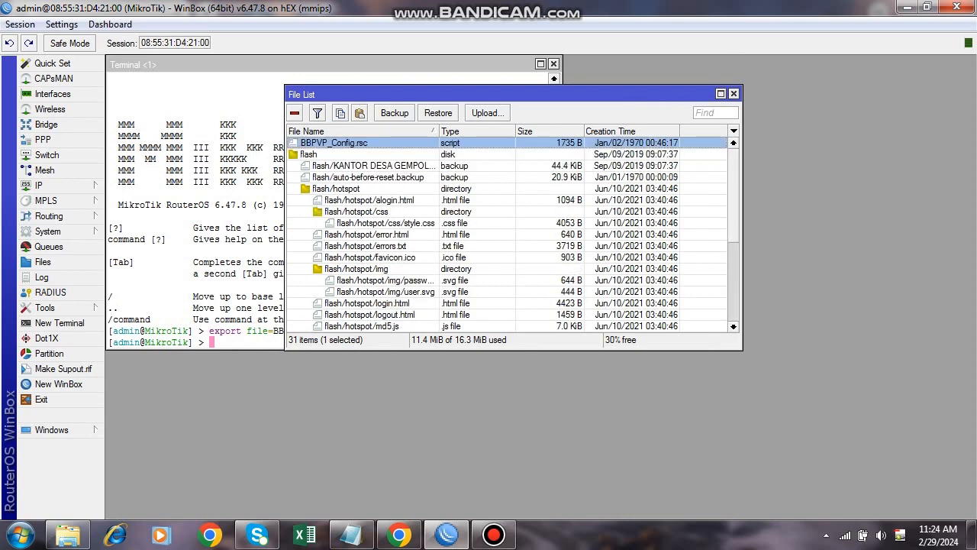
drag(347, 143, 183, 189)
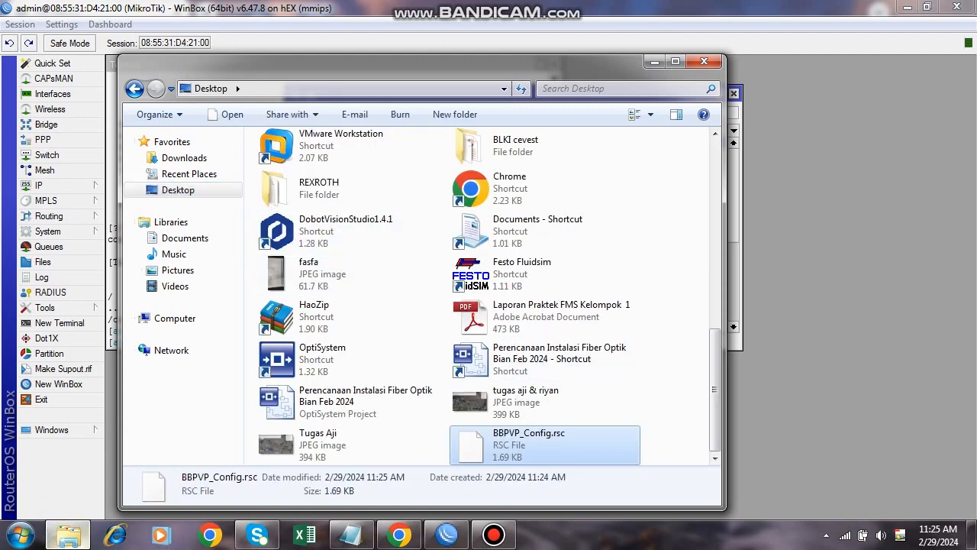
Try opening the Desktop copy of BBPVP_Config.rsc.
click(68, 535)
click(68, 534)
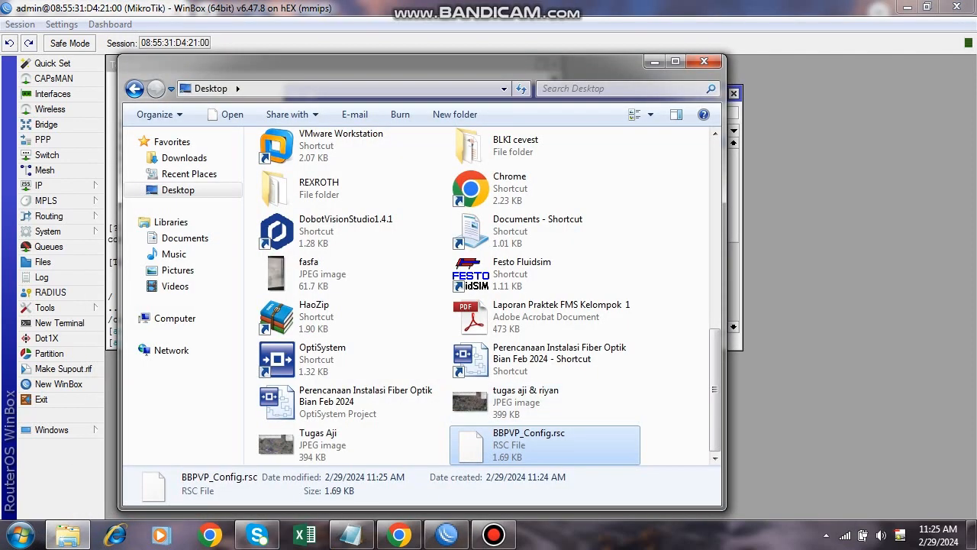
double_click(529, 444)
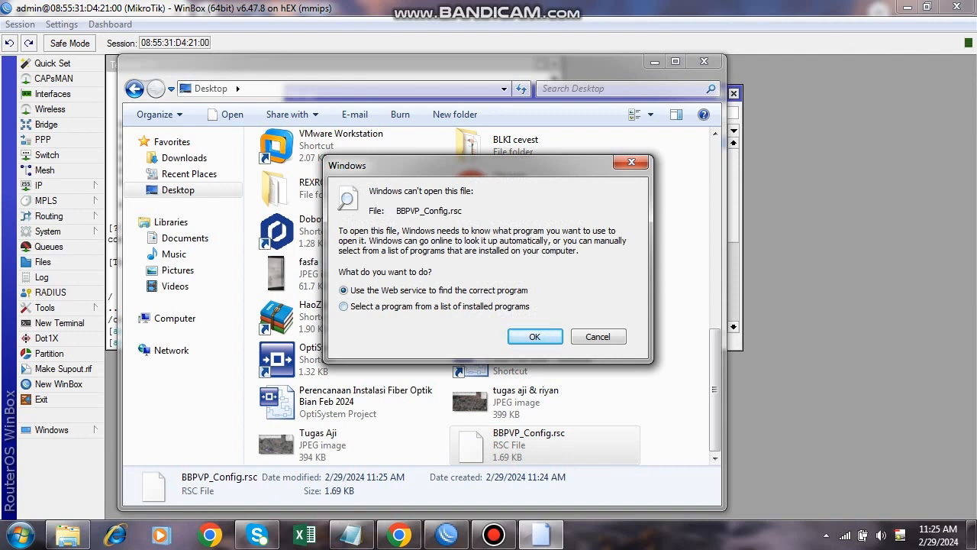
Dismiss the online lookup and Internet Explorer, leaving BBPVP_Config.rsc's name unchanged.
key(Return)
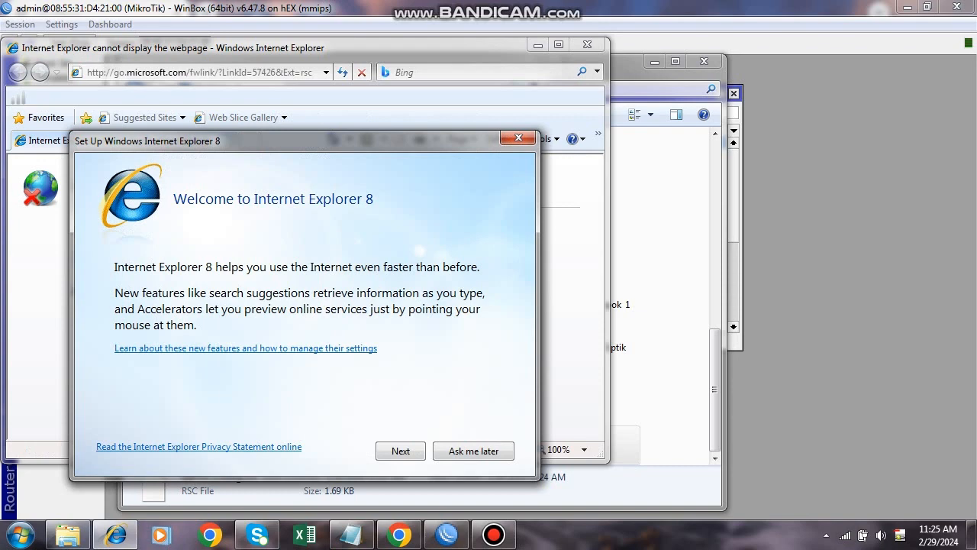
click(519, 138)
click(587, 45)
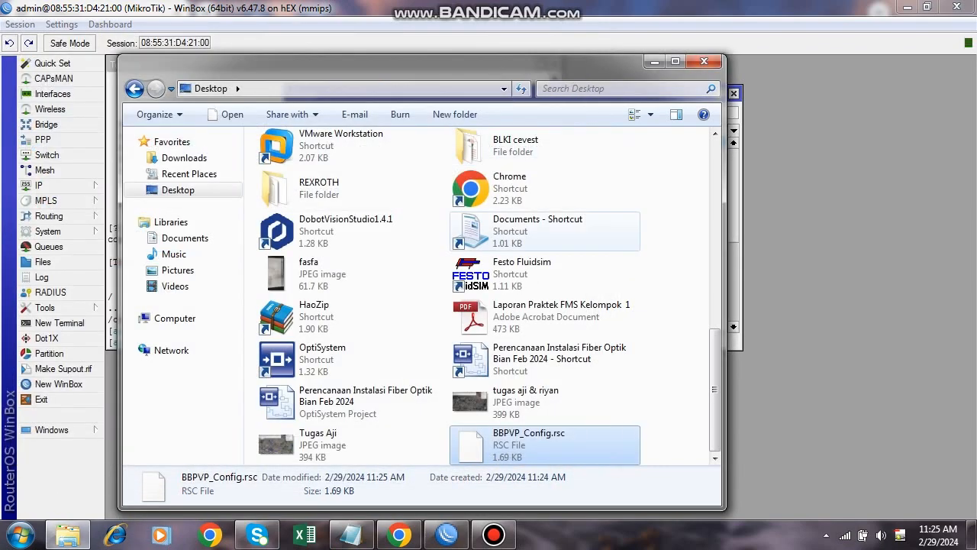
right_click(565, 454)
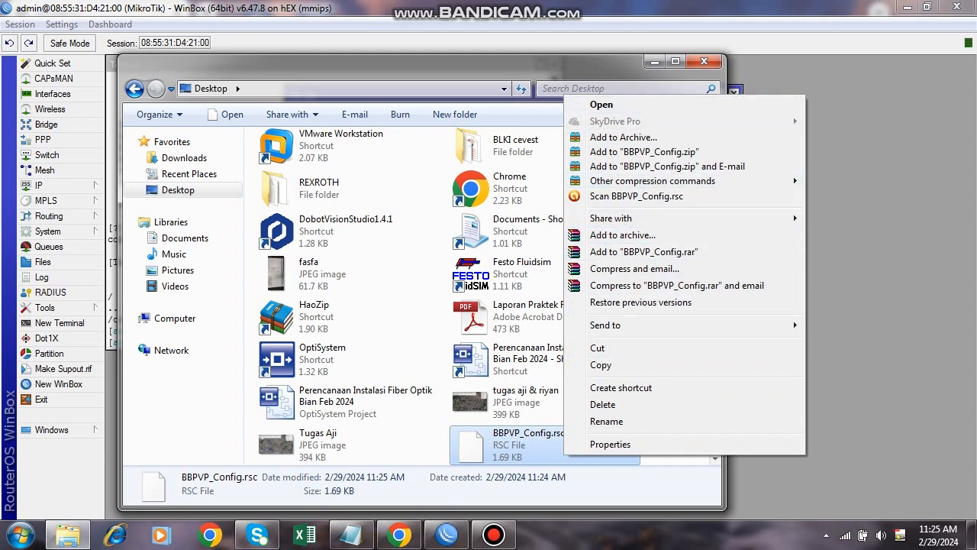
click(606, 420)
right_click(521, 435)
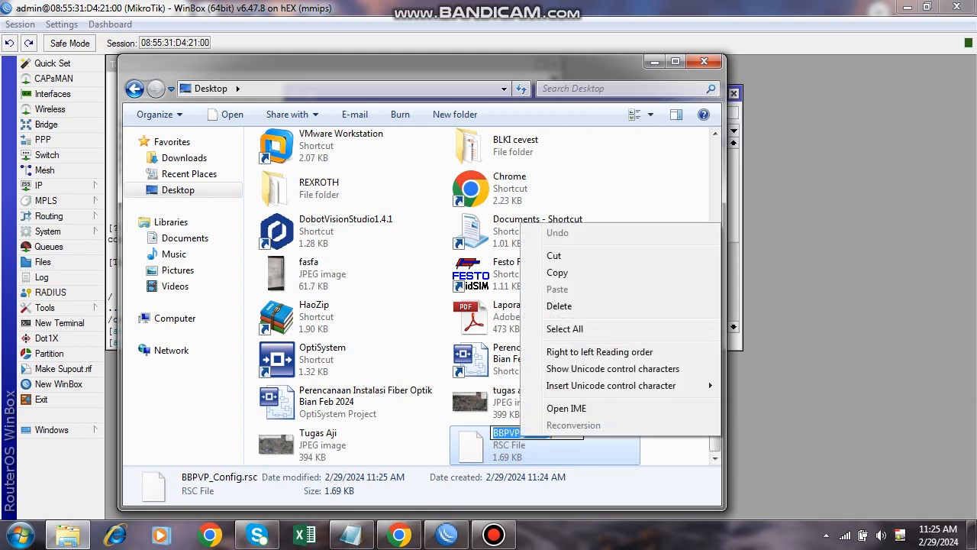
key(Escape)
key(Escape)
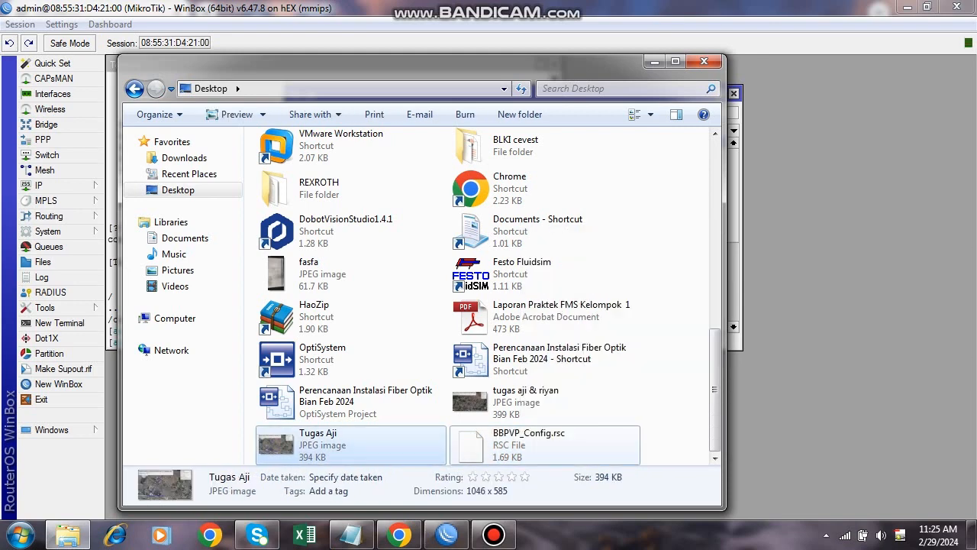
Open BBPVP_Config.rsc with Notepad picked from the installed programs list.
key(Return)
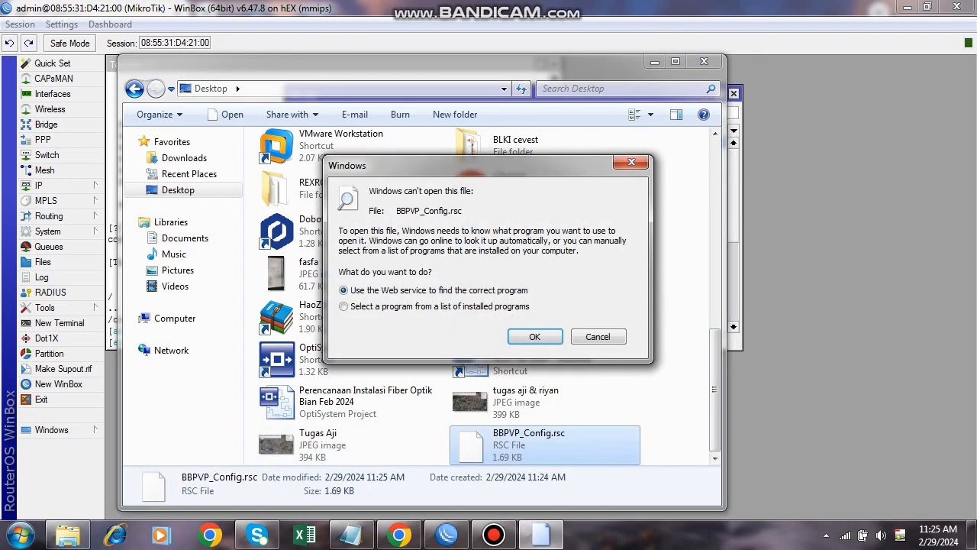
key(Down)
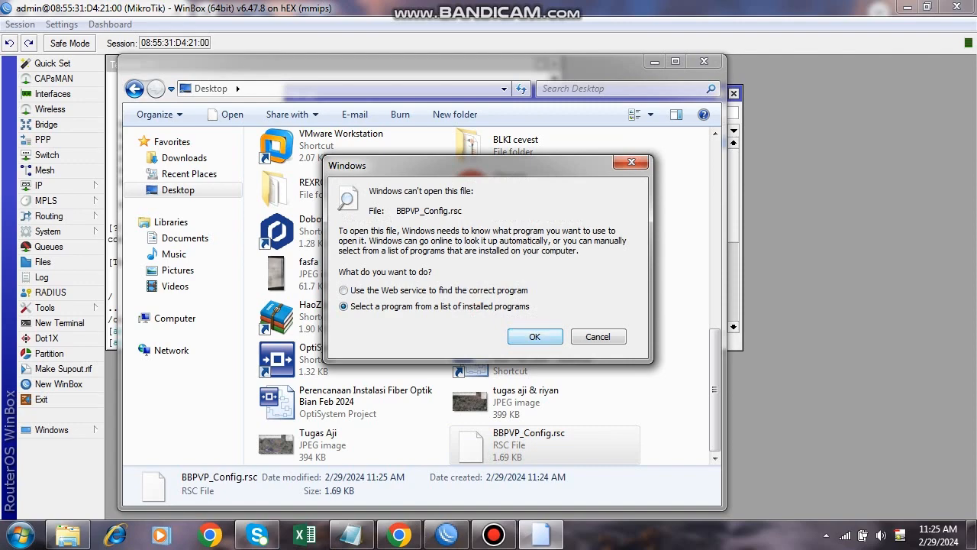
key(Return)
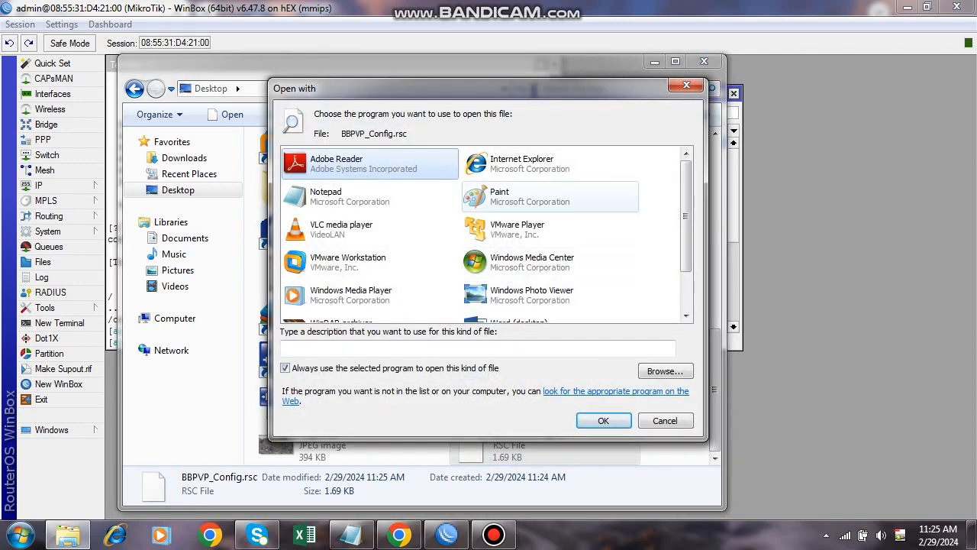
click(359, 196)
key(Return)
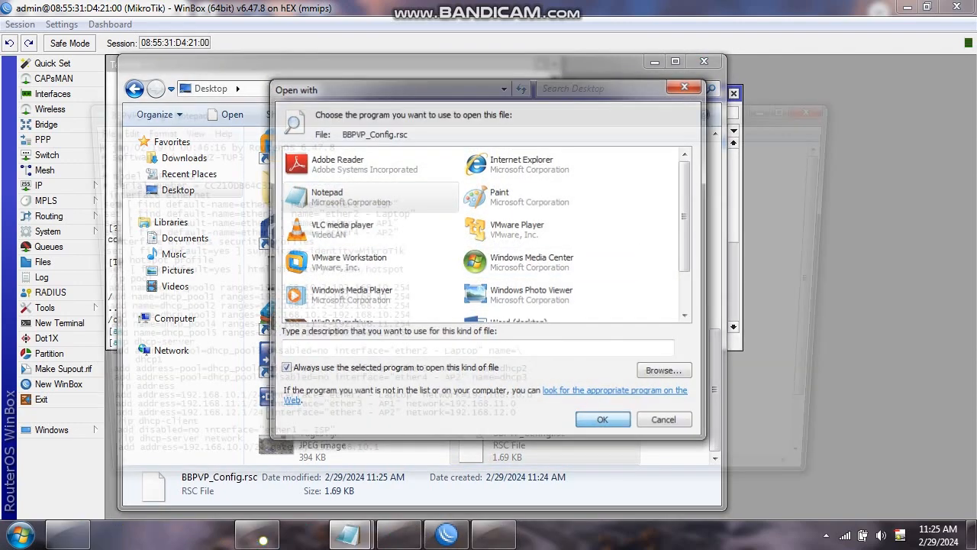
Scroll through the script, highlight the ether3 and ether4 address lines, and close Notepad.
scroll(453, 309, down, 2)
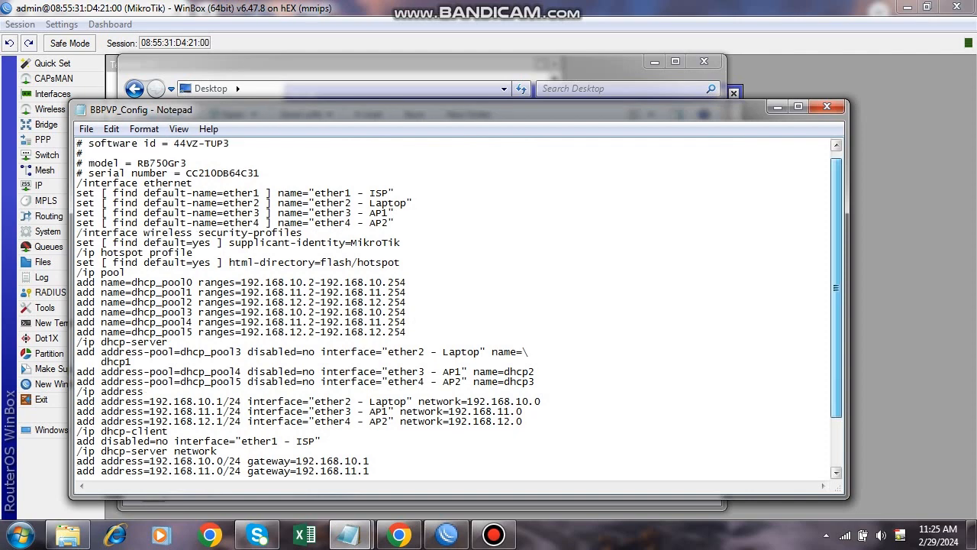
scroll(454, 308, down, 1)
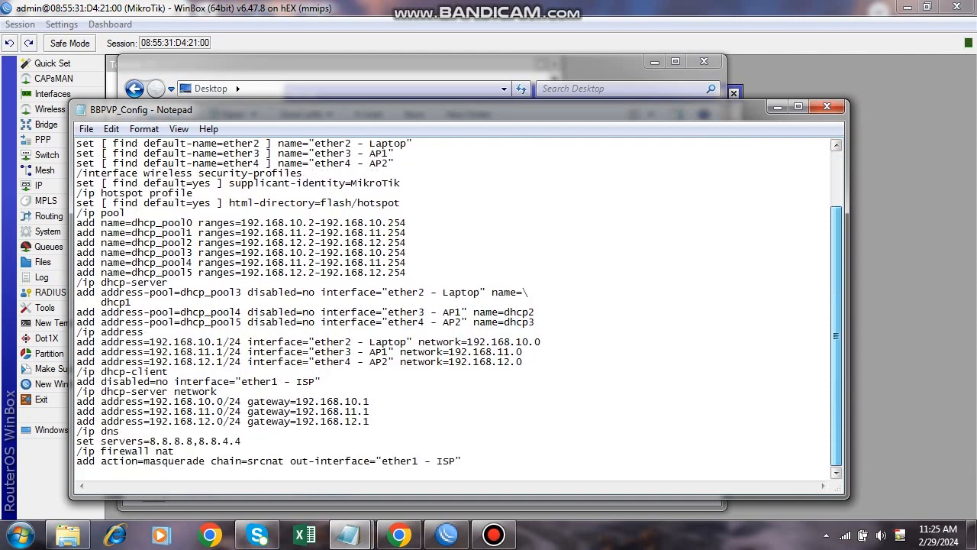
drag(837, 335, 837, 282)
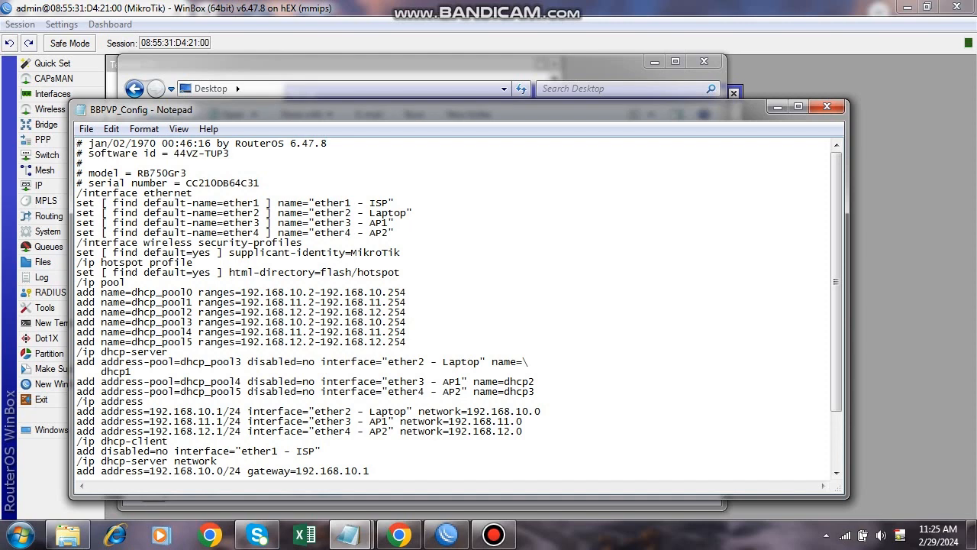
drag(474, 412, 492, 431)
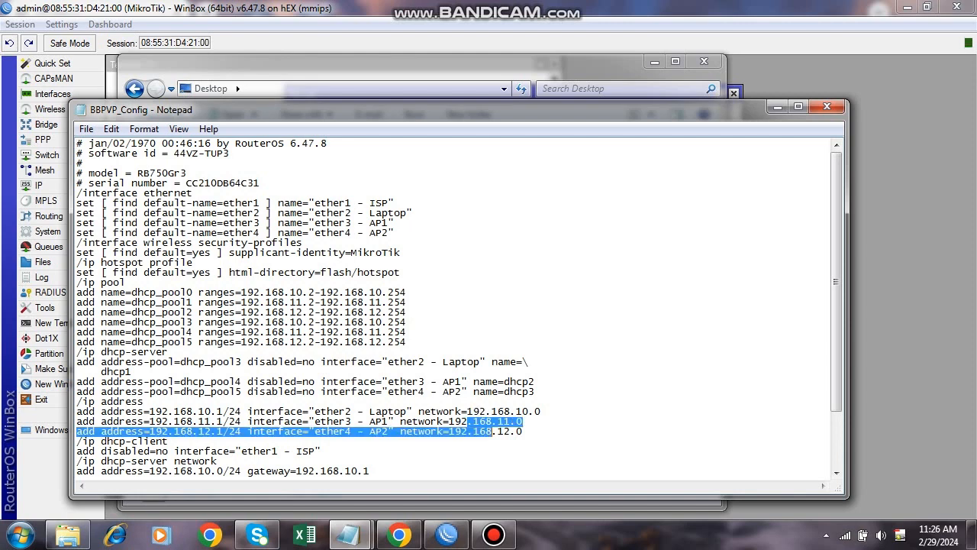
scroll(458, 306, down, 3)
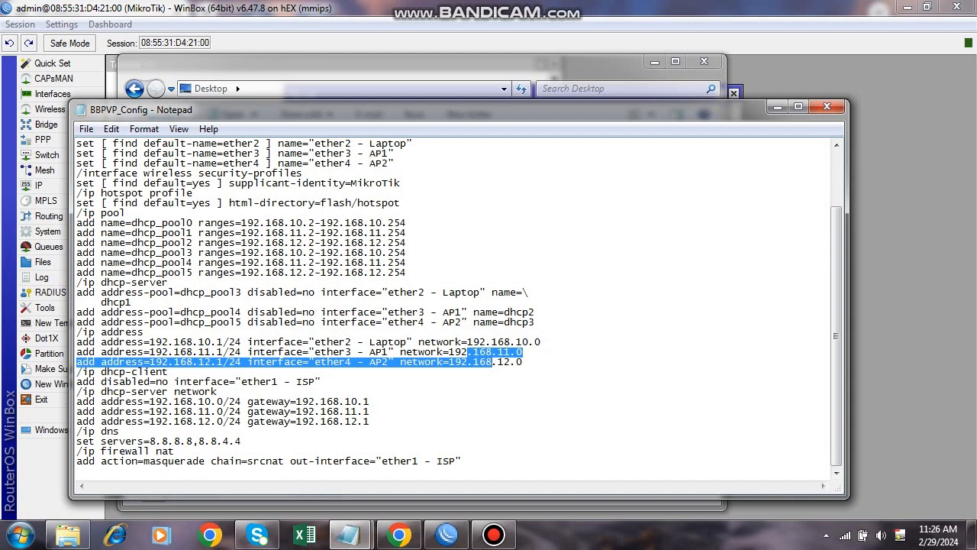
click(827, 106)
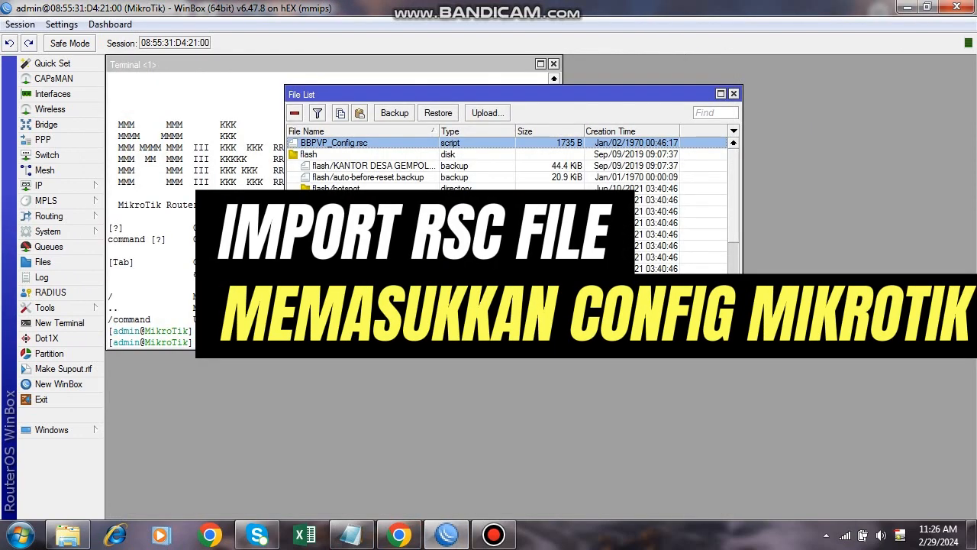
Close the File List and begin an import command in the terminal, checking its help options.
click(733, 93)
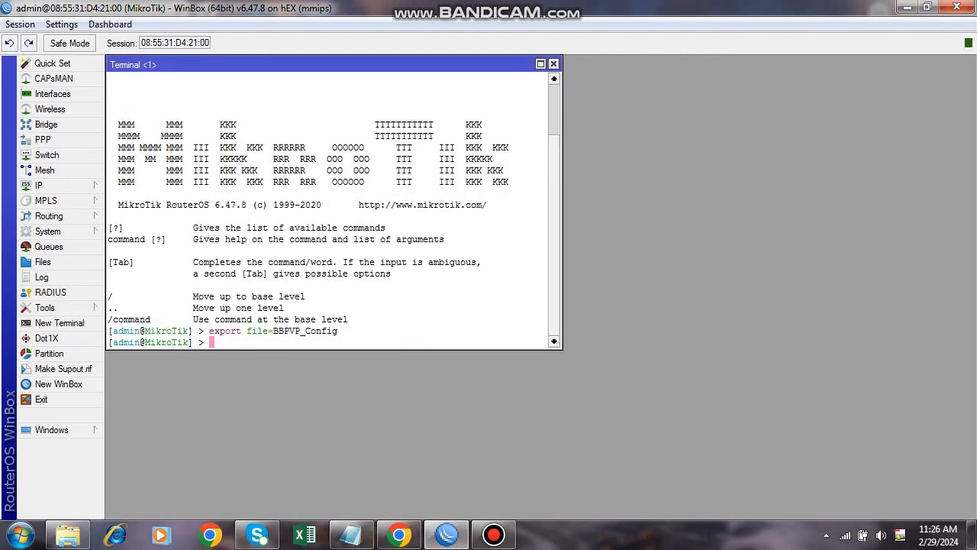
text(imp)
key(Tab)
text(fil)
key(BackSpace)
key(BackSpace)
key(BackSpace)
key(question)
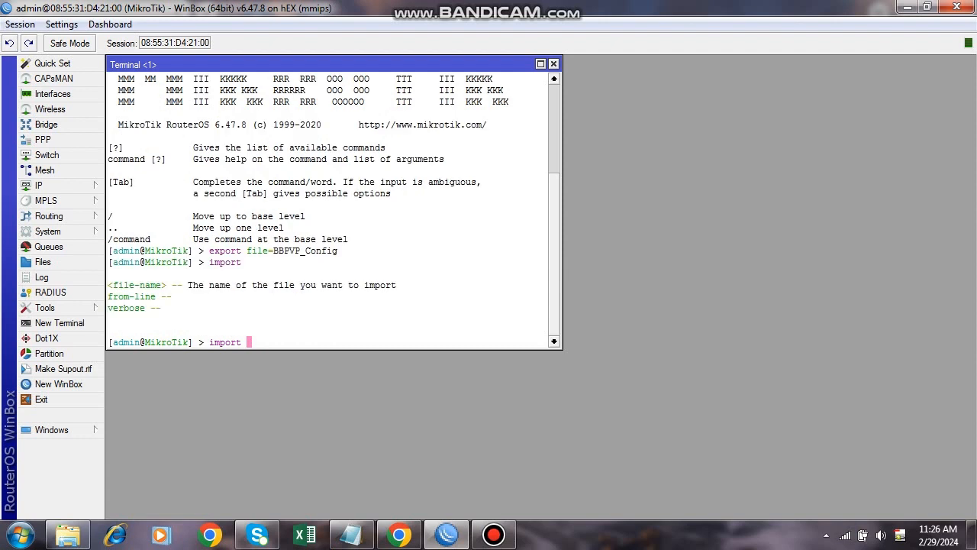
text(file)
key(BackSpace)
key(BackSpace)
key(BackSpace)
key(BackSpace)
key(BackSpace)
text(<fil)
key(BackSpace)
key(BackSpace)
key(BackSpace)
key(BackSpace)
key(question)
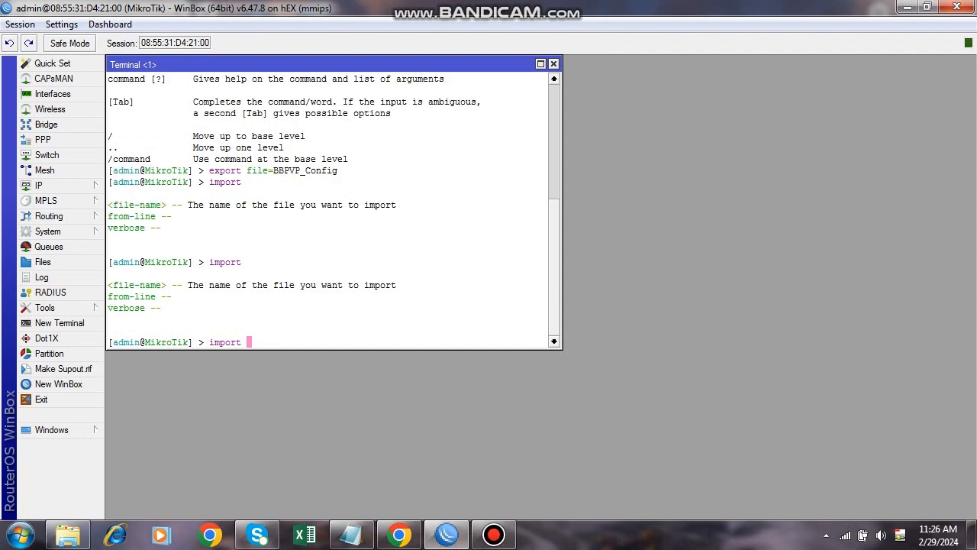
key(BackSpace)
key(BackSpace)
key(BackSpace)
key(BackSpace)
key(BackSpace)
key(BackSpace)
key(BackSpace)
Enter 'import file-name=' in the terminal and bring up the router's Files list.
text(import file-name=)
key(BackSpace)
key(BackSpace)
key(BackSpace)
text(me=)
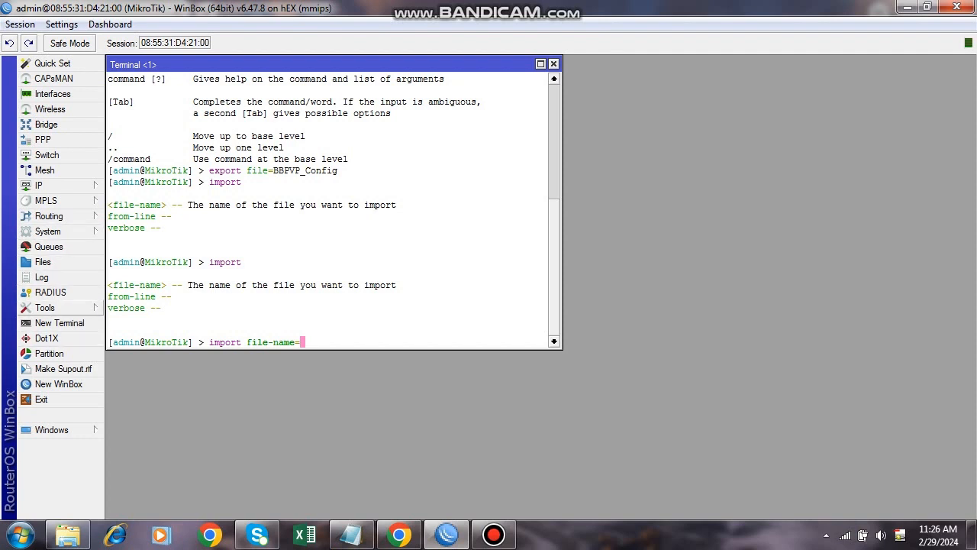
click(43, 261)
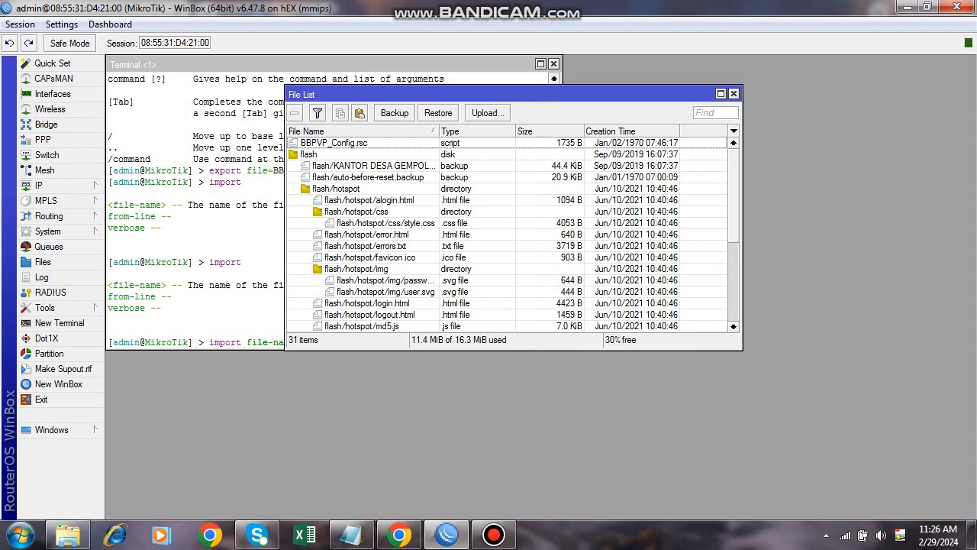
Delete the old BBPVP_Config.rsc from the router and upload the Desktop copy into the File List.
click(333, 142)
key(Delete)
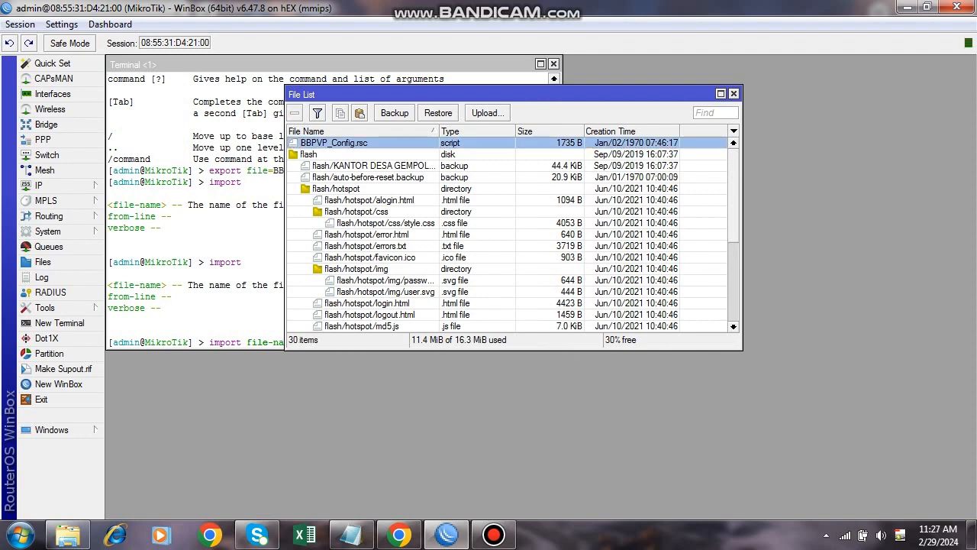
click(68, 534)
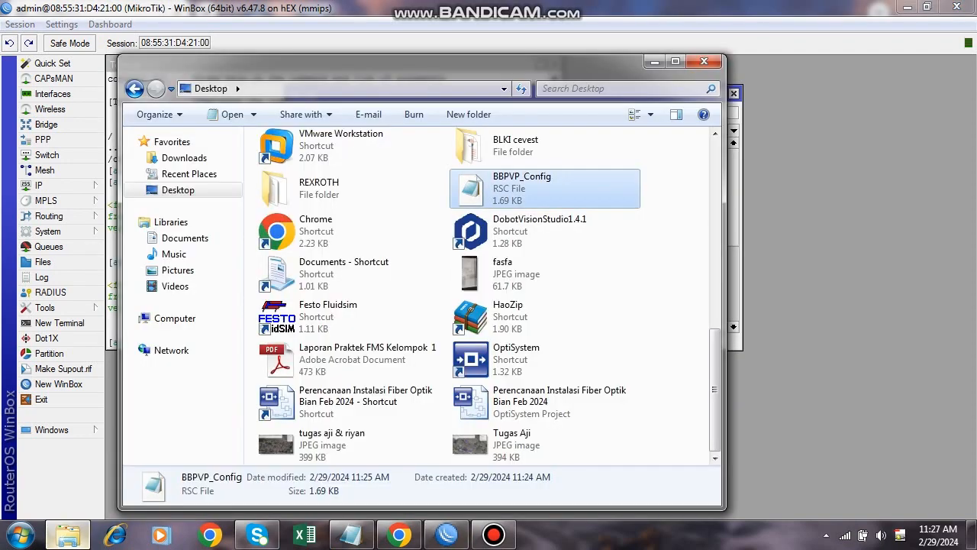
drag(504, 195, 779, 224)
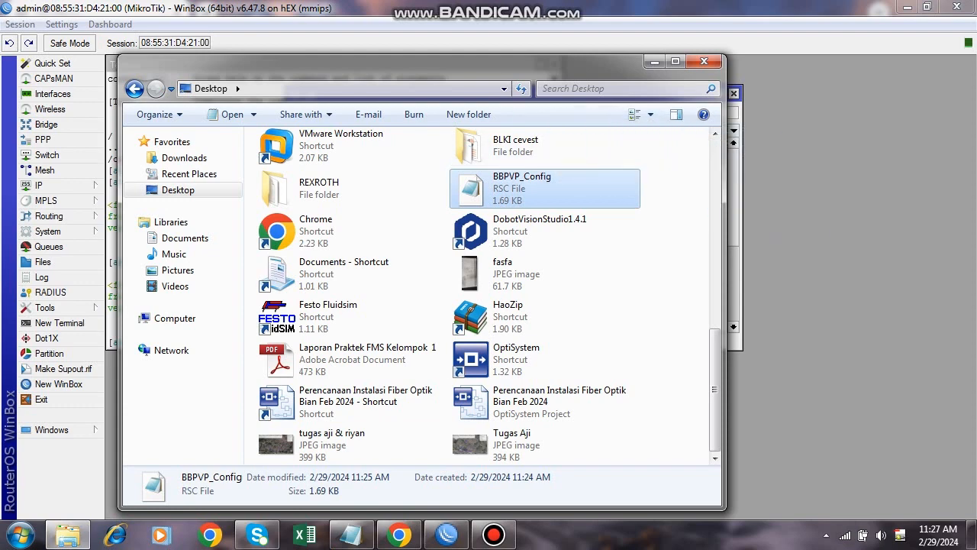
click(654, 62)
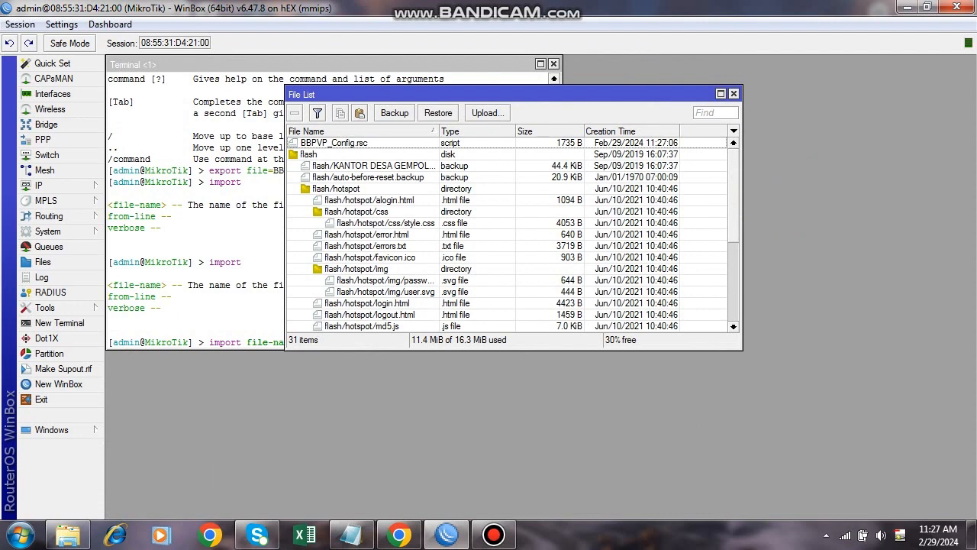
Move the File List aside so the terminal is uncovered.
click(229, 313)
click(640, 94)
drag(640, 94, 755, 69)
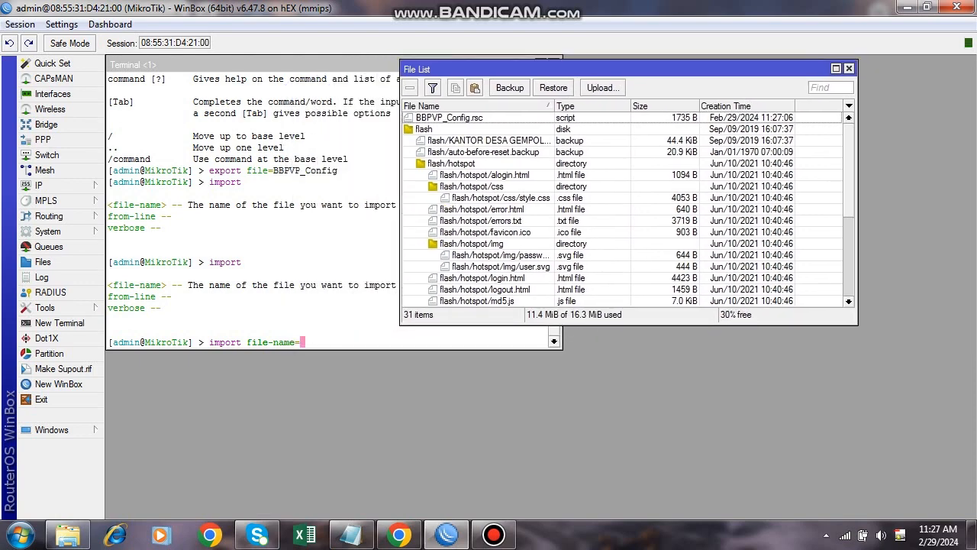
Complete the terminal's import command with the BBPVP_Config file name, auto-completed.
click(328, 313)
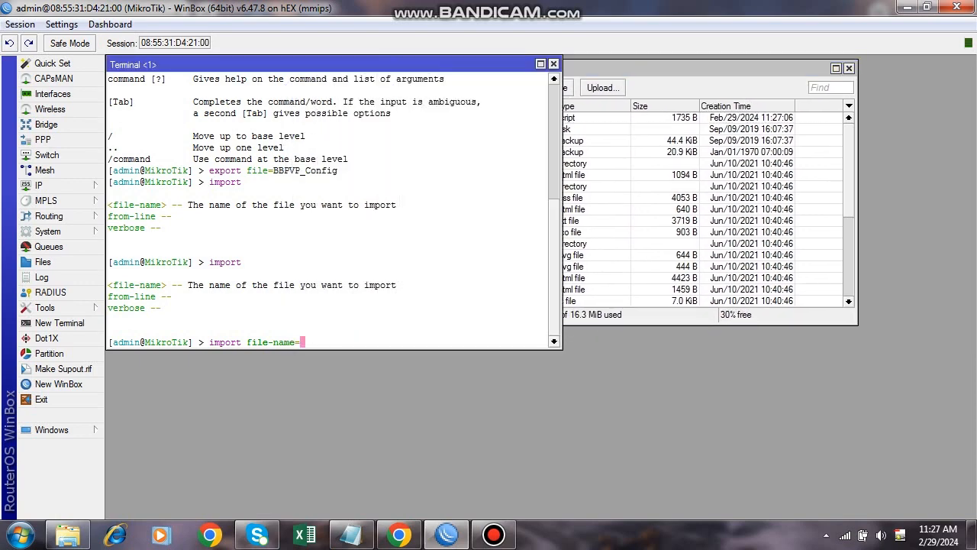
text(BBPVP_)
drag(687, 69, 698, 68)
click(345, 263)
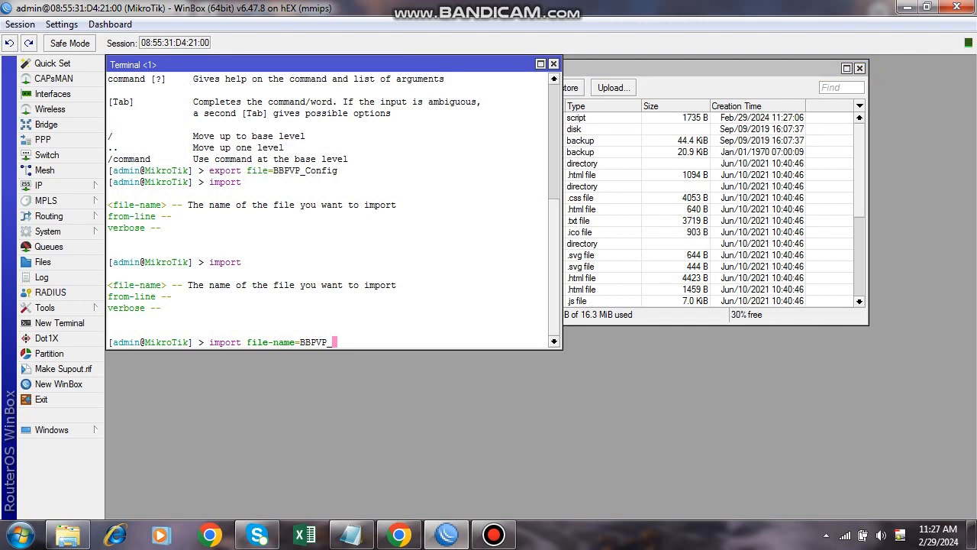
text(Confi)
key(Tab)
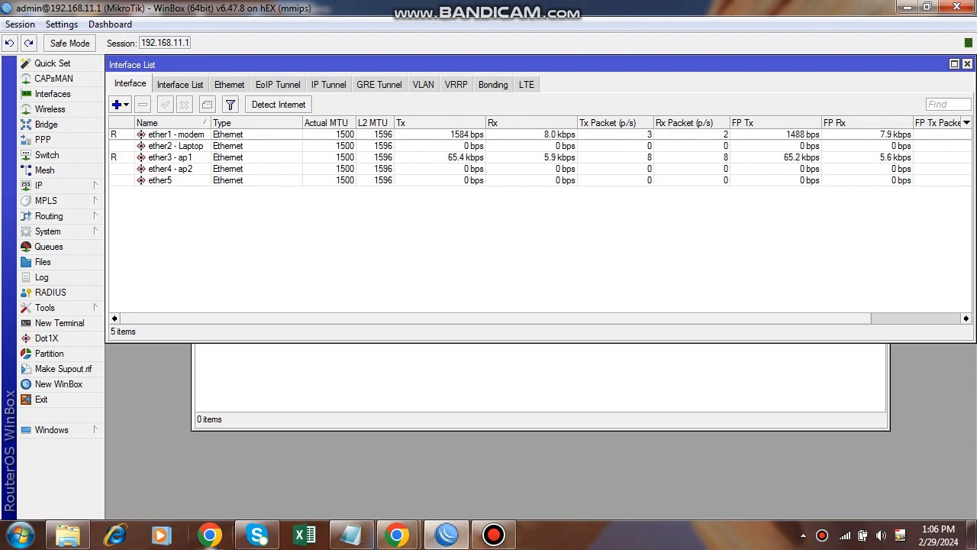
Close the YouTube window and glance at the network connections list.
mouse_move(396, 534)
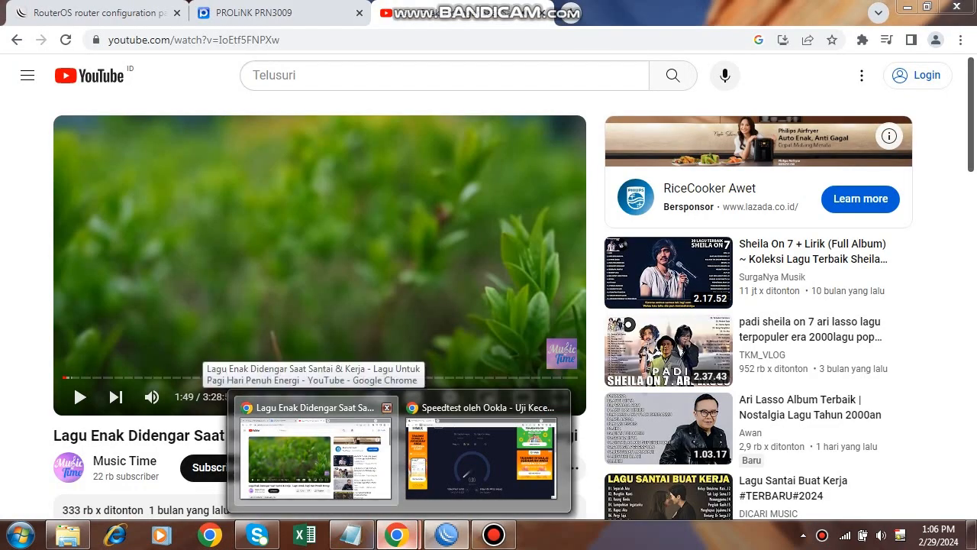
click(387, 407)
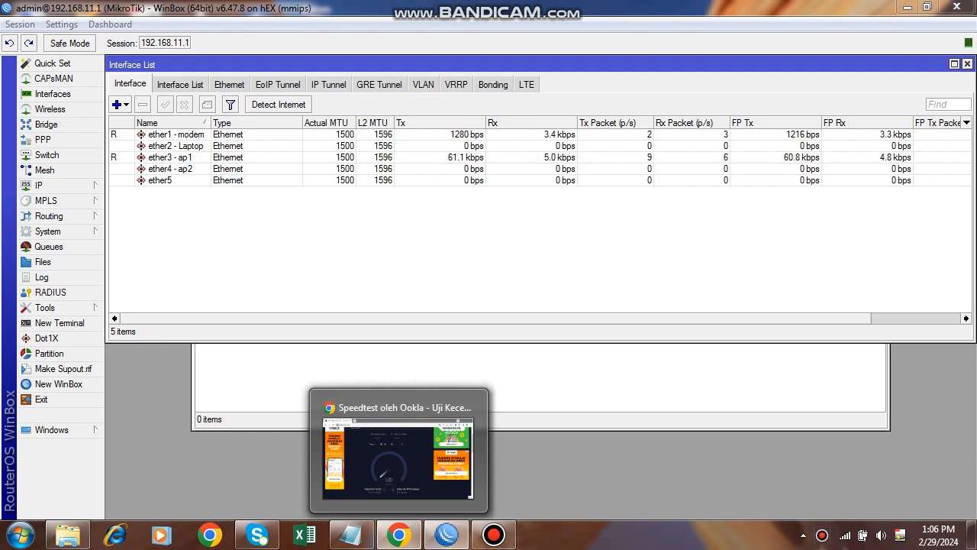
click(845, 534)
click(845, 534)
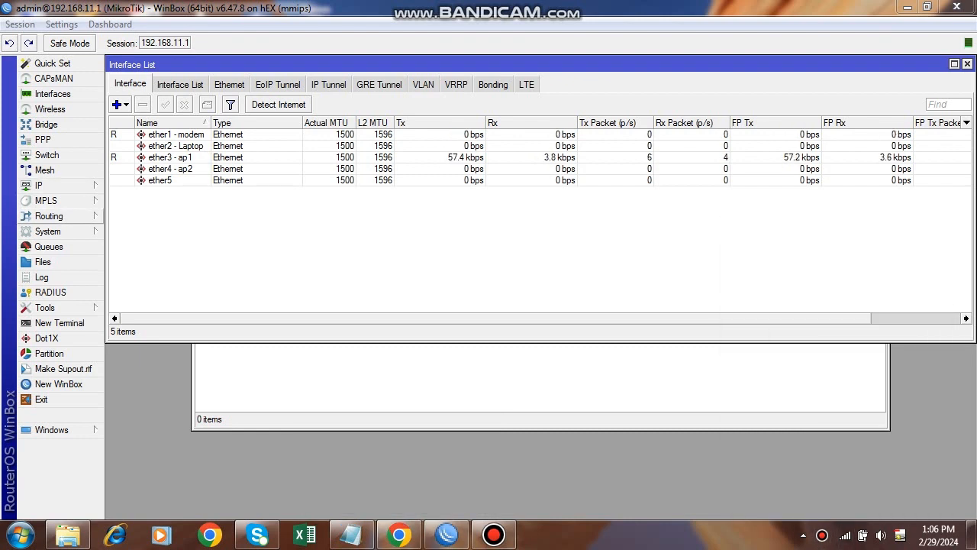
Delete all four leases under IP > DHCP Server and close the DHCP Server window.
click(46, 185)
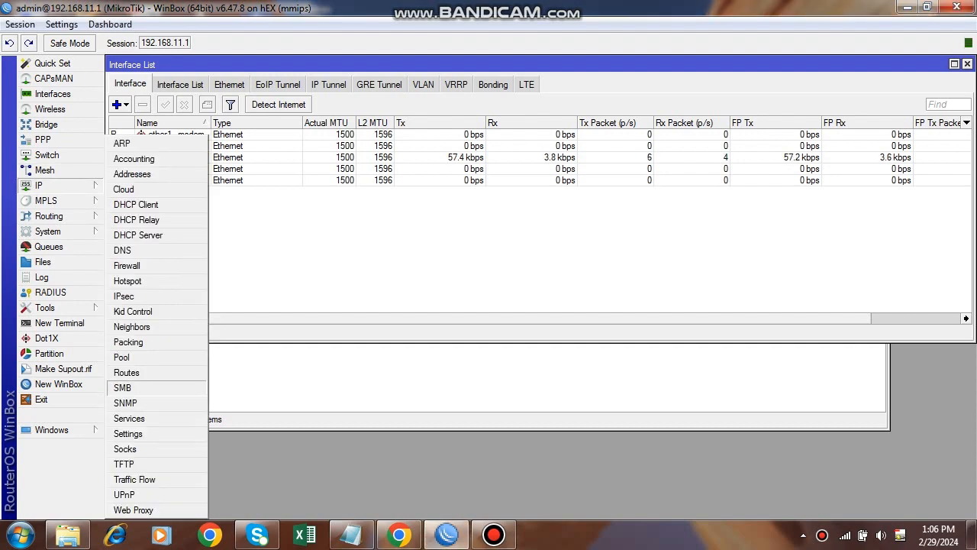
click(137, 234)
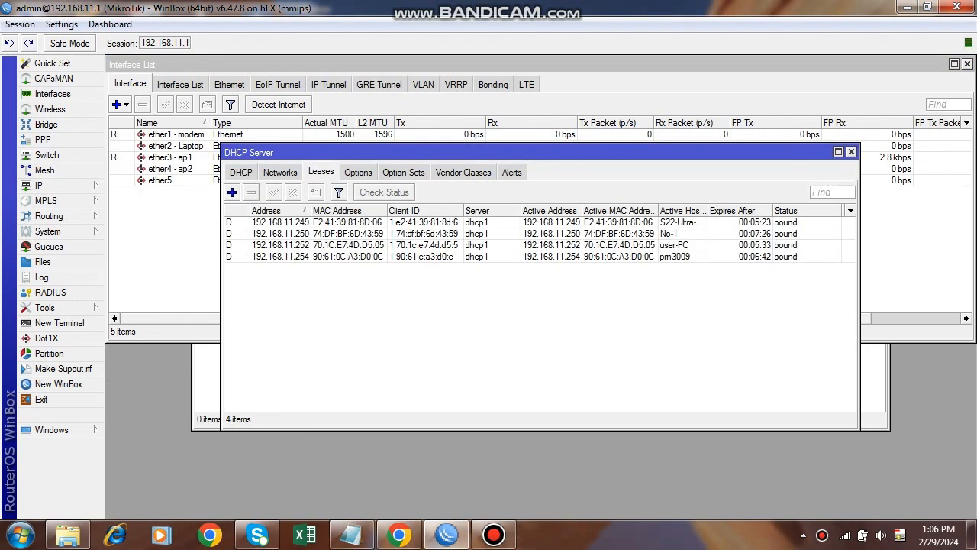
click(348, 222)
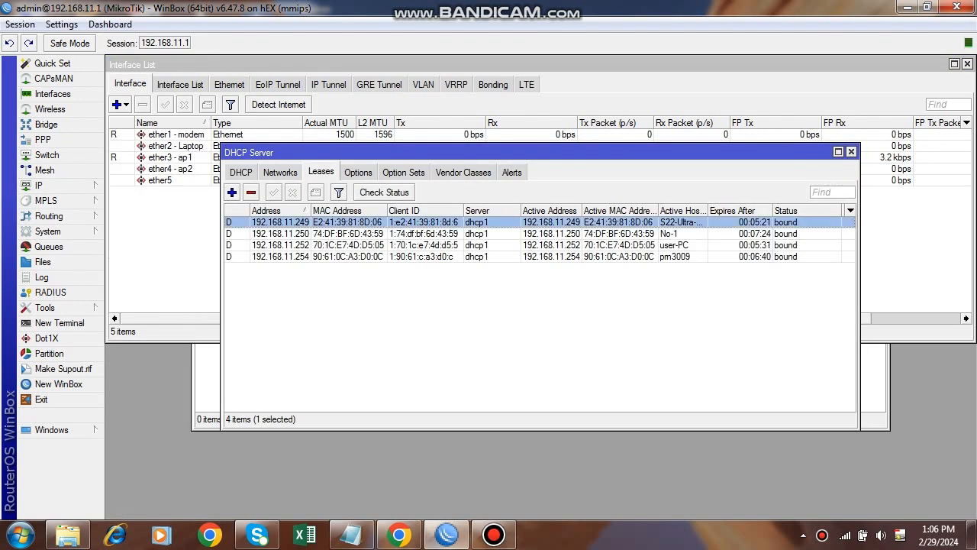
key(ctrl+a)
key(Delete)
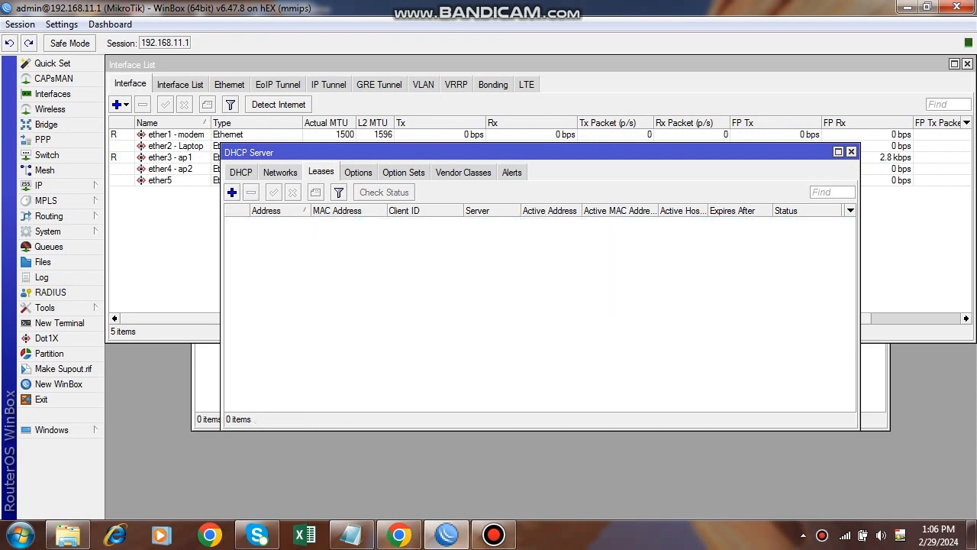
click(845, 534)
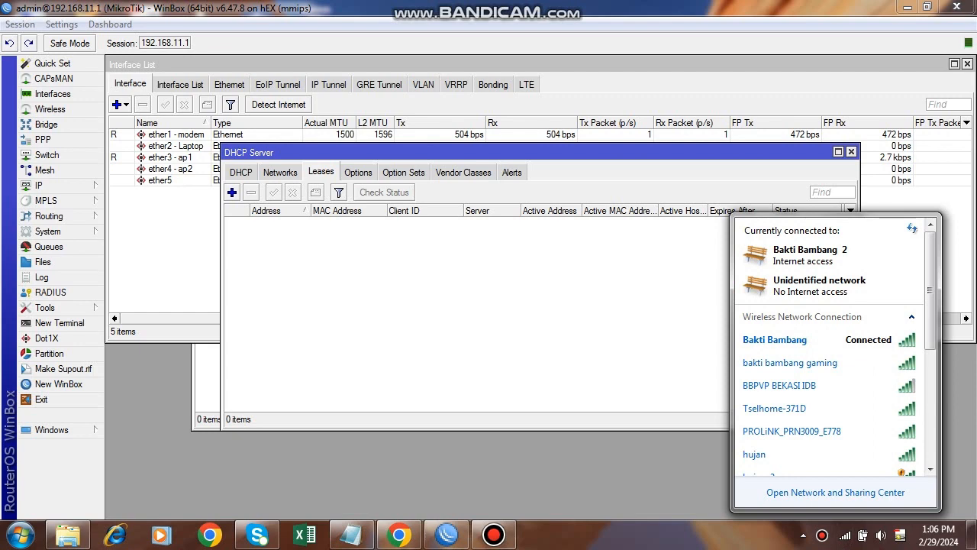
click(851, 152)
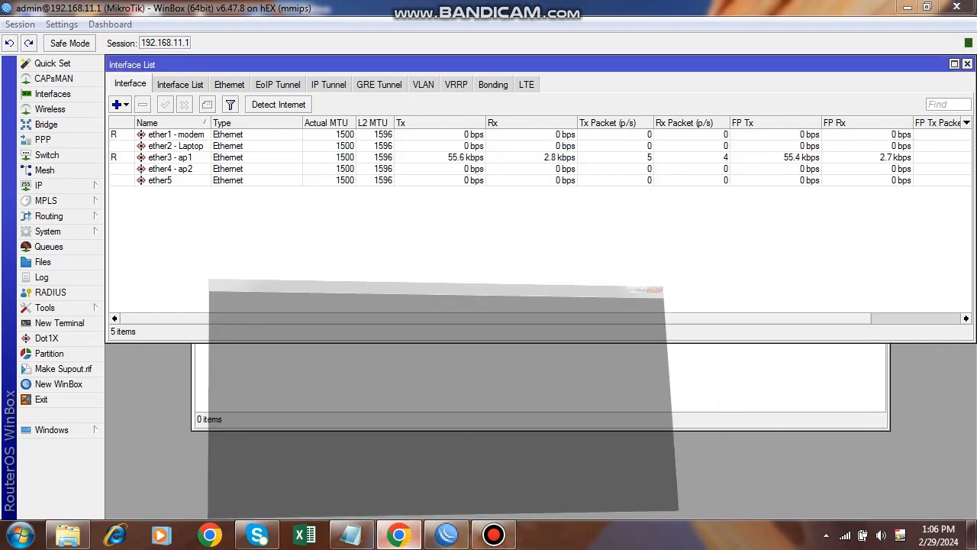
click(399, 534)
Run a baseline speed test (15.30 Mbps down, 4.98 Mbps up), then return to WinBox.
click(200, 261)
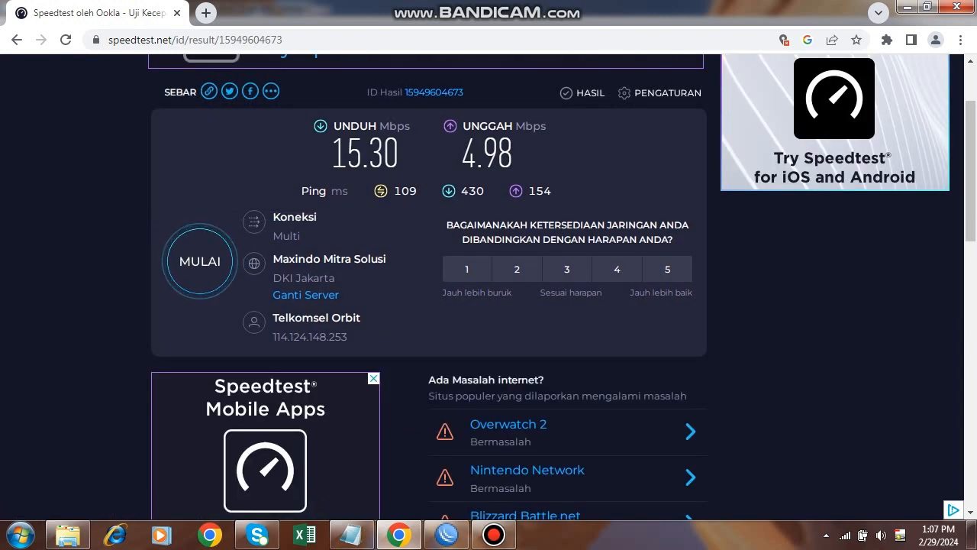
click(446, 535)
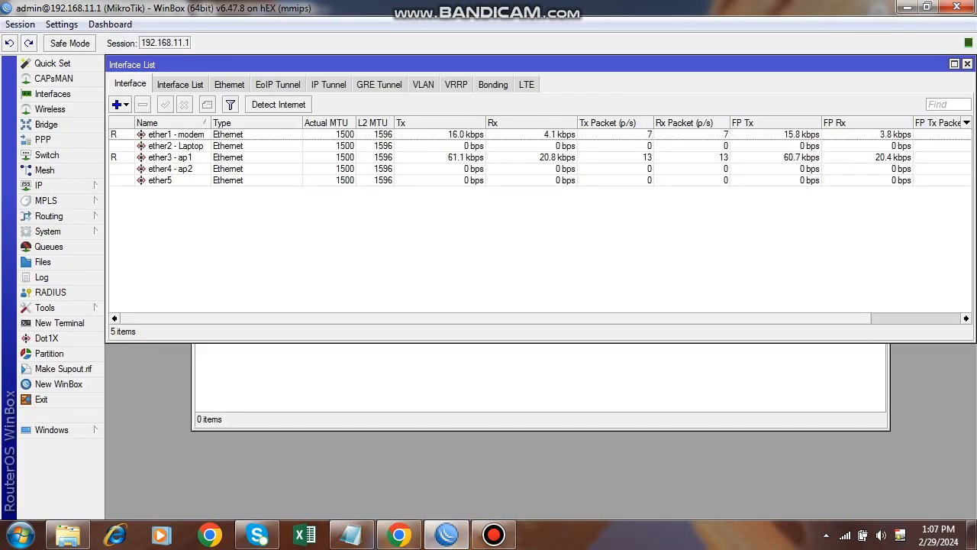
Add simple queue 'Limitasi BW' targeting ether3 - ap1 with max limit 1M upload, 3M download.
click(48, 246)
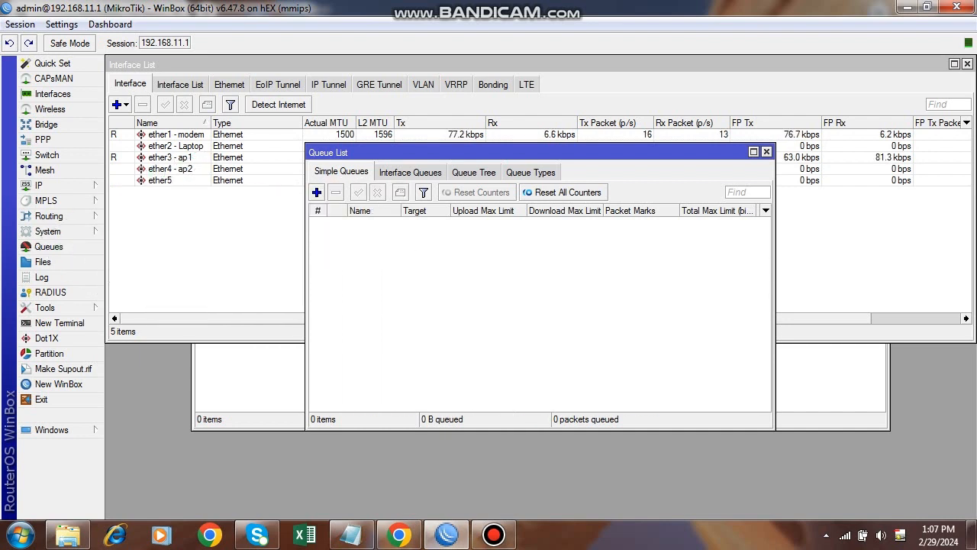
click(316, 191)
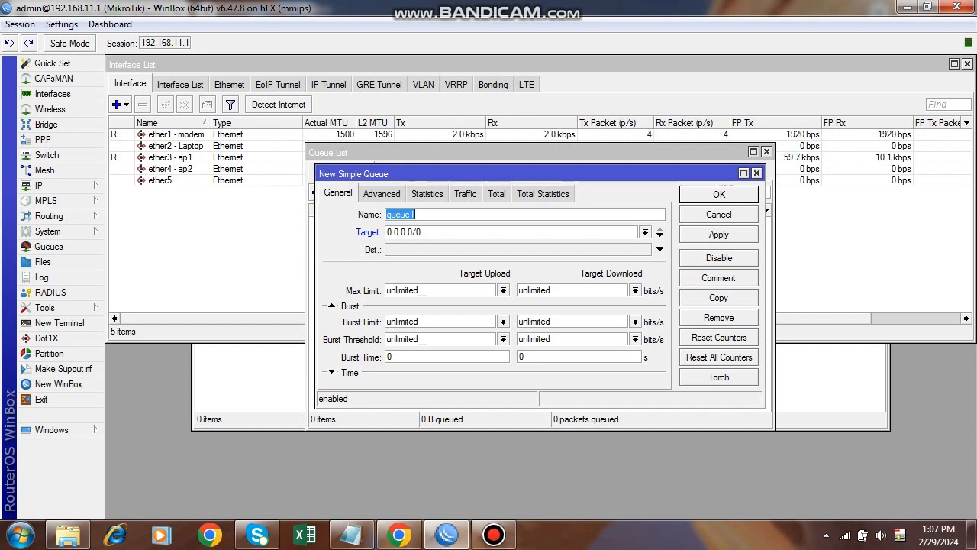
text(Limitasi BW)
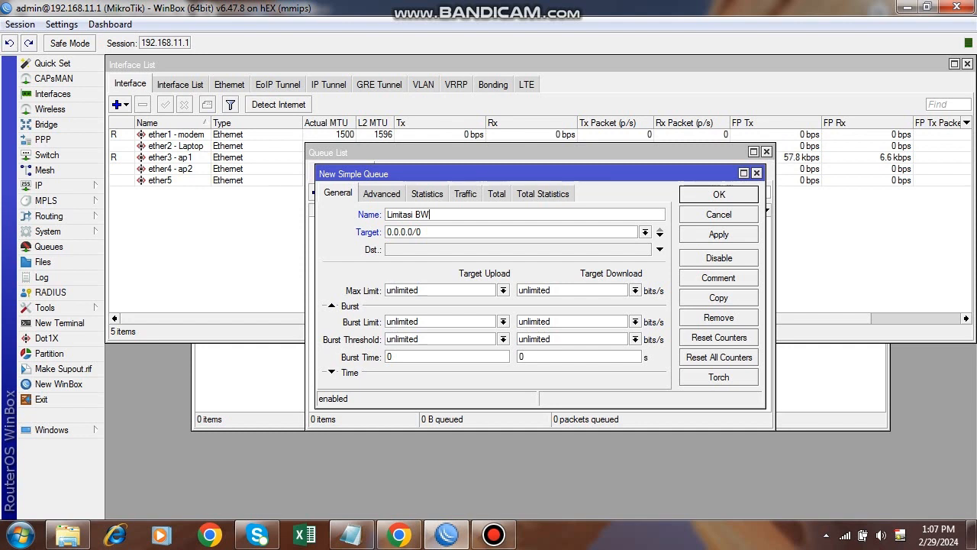
click(645, 232)
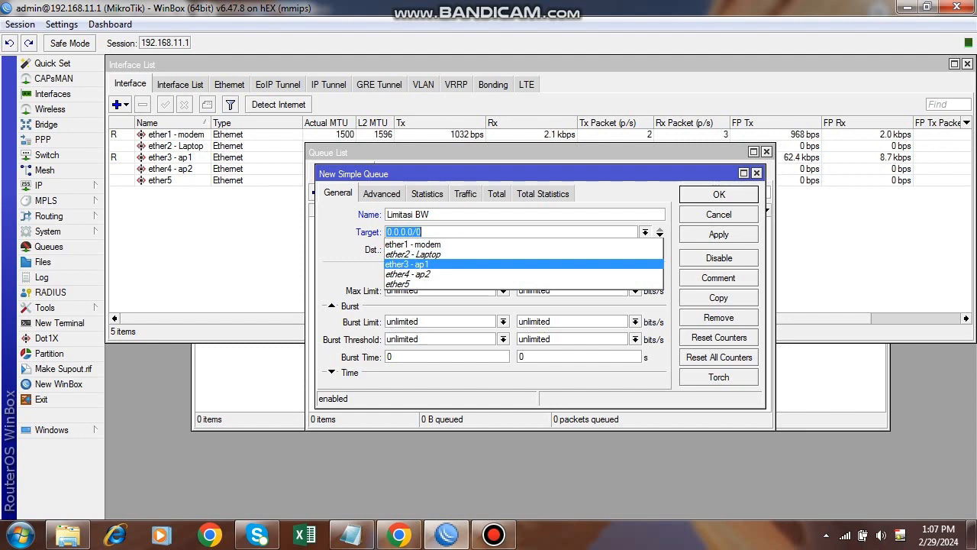
click(407, 264)
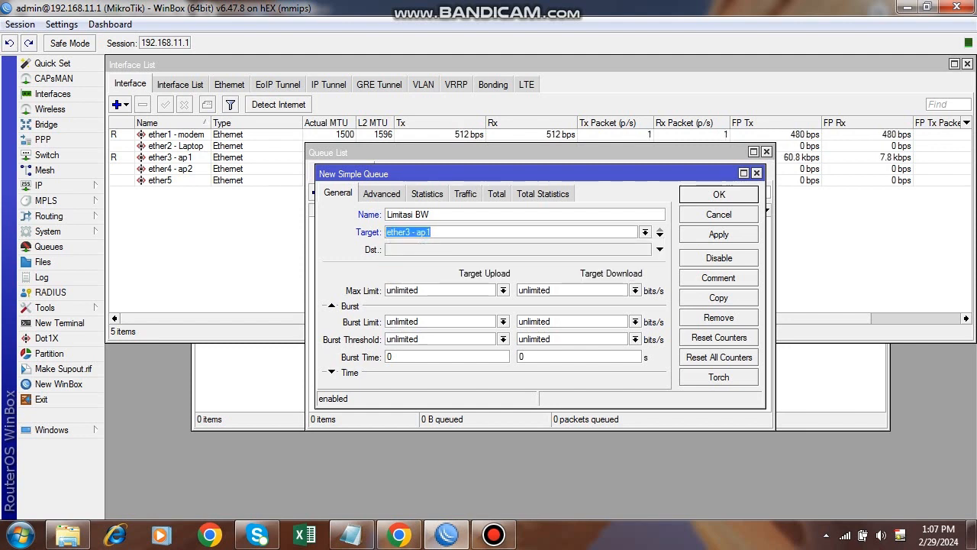
click(503, 291)
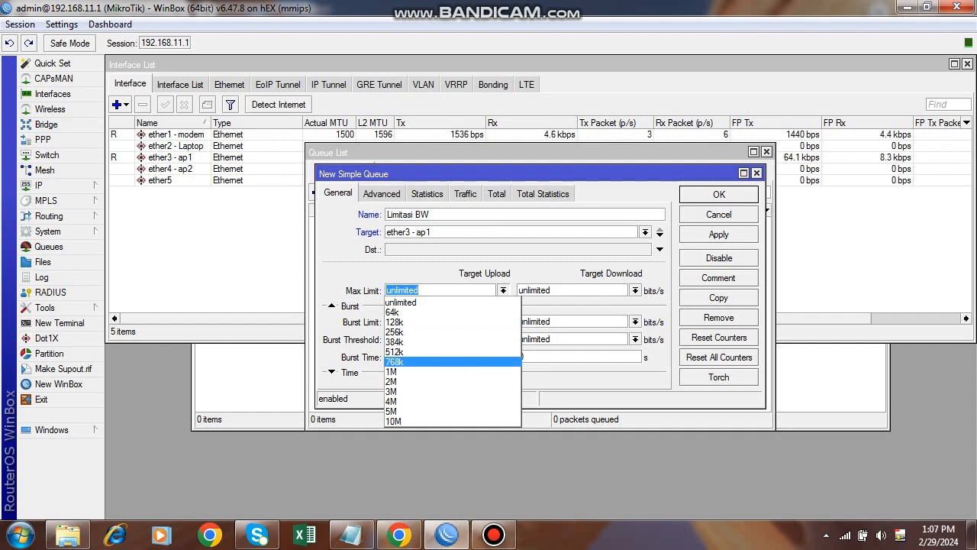
click(393, 371)
click(635, 290)
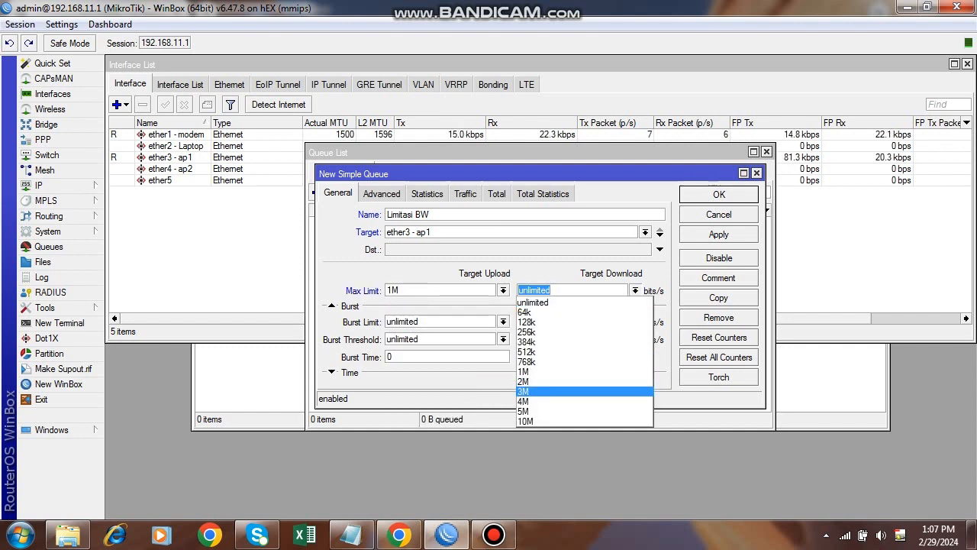
click(523, 391)
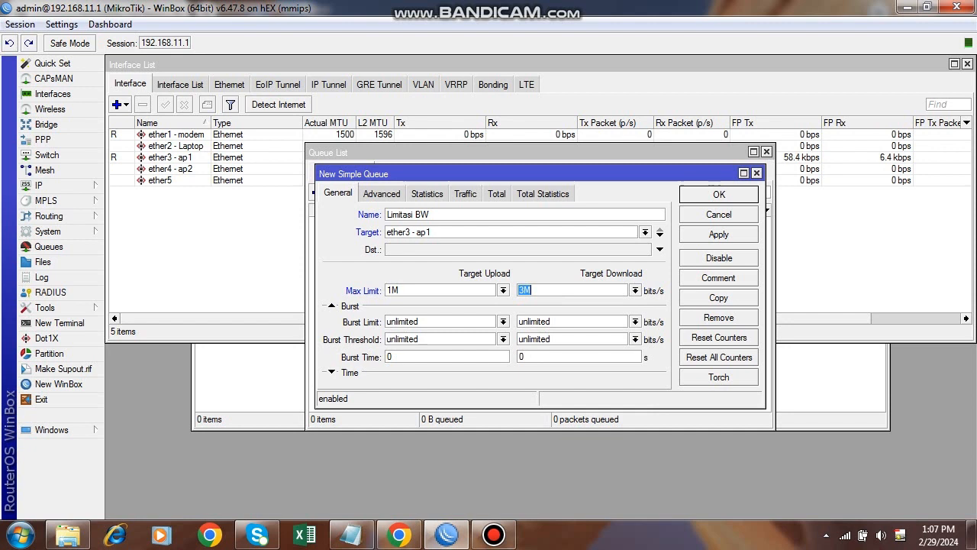
click(718, 235)
click(719, 194)
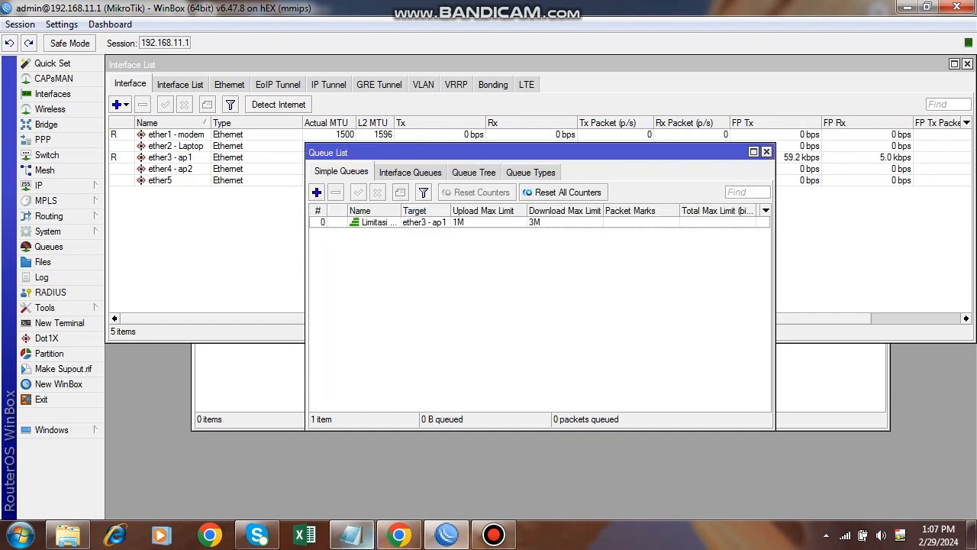
click(767, 152)
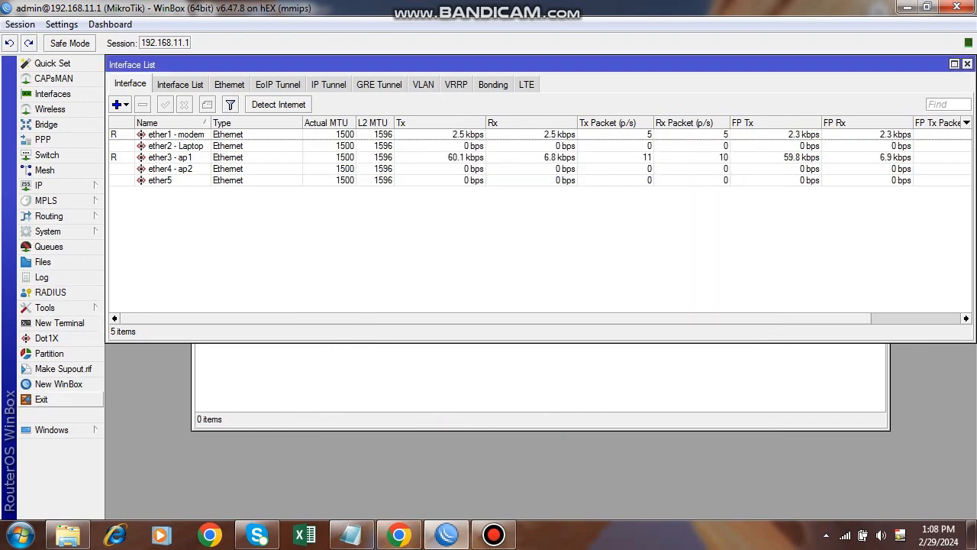
Exit WinBox and rerun the speed test, now 2.42 Mbps down and 0.94 Mbps up.
click(41, 399)
click(845, 534)
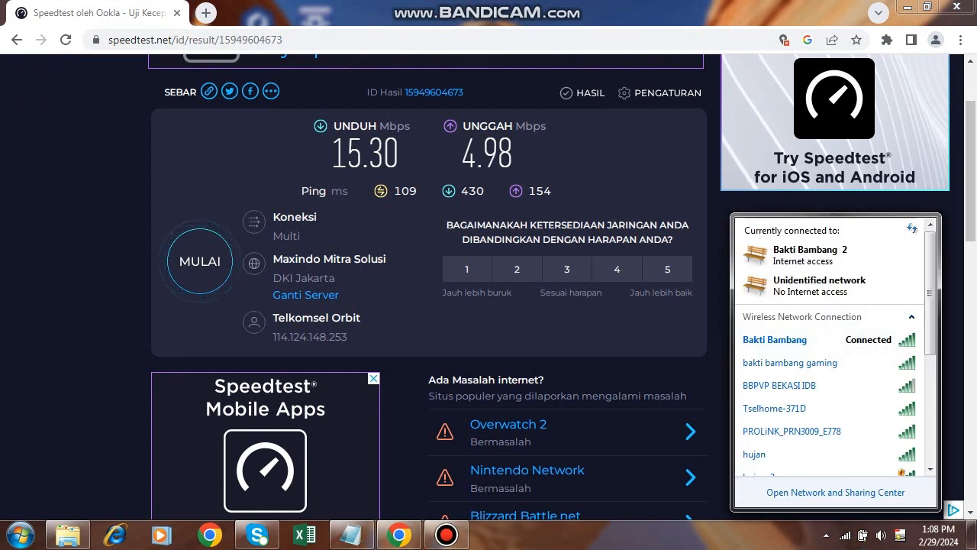
click(200, 261)
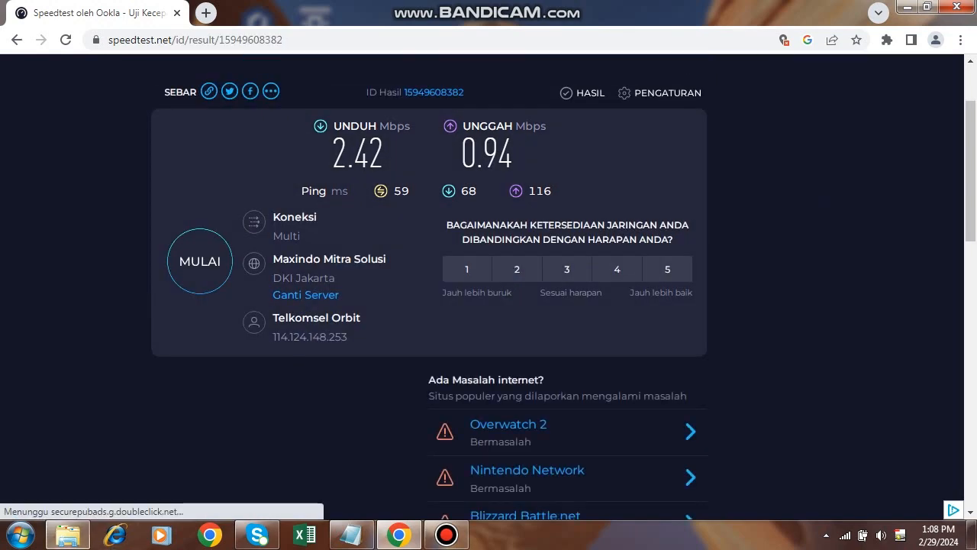
key(super)
text(win)
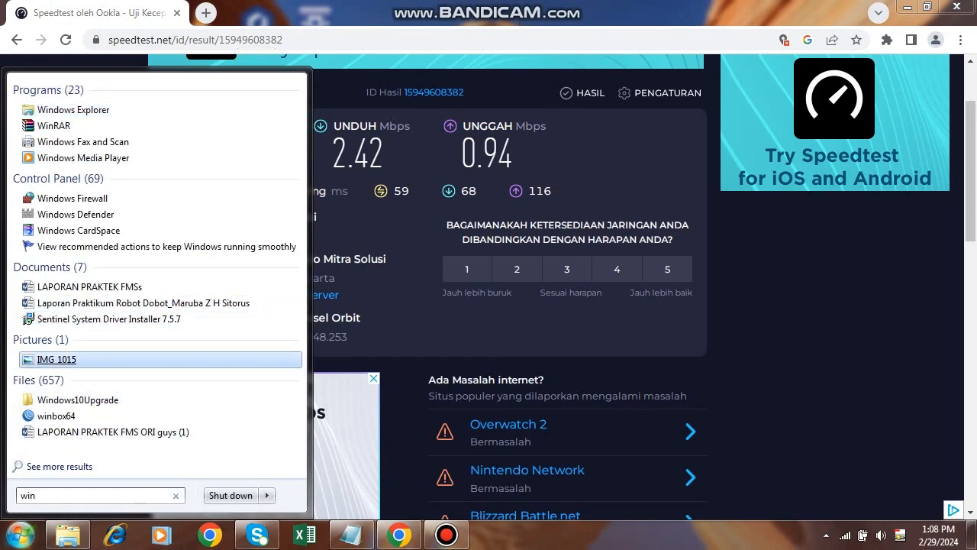
text(b)
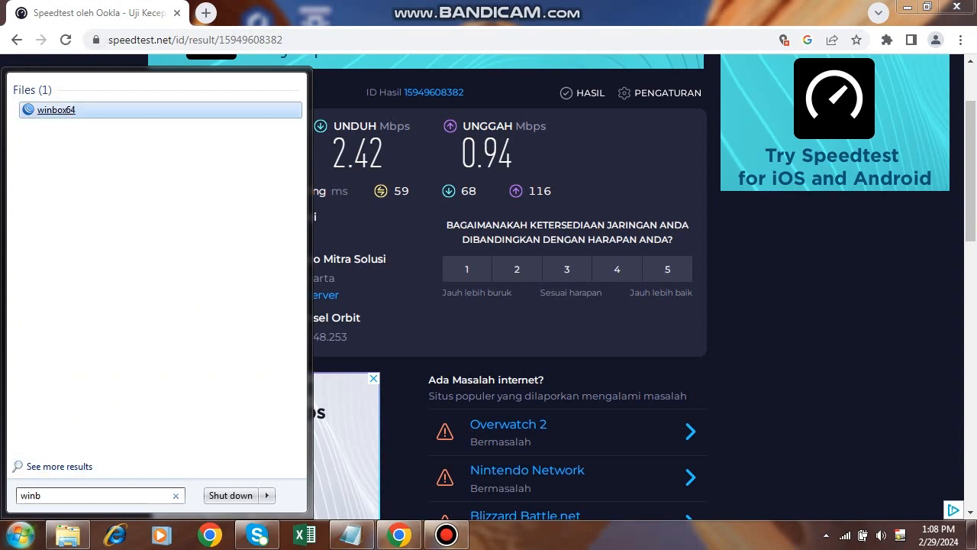
Reconnect WinBox to 192.168.11.1, confirm the Limitasi BW queue is listed, and view the speed test results.
key(Return)
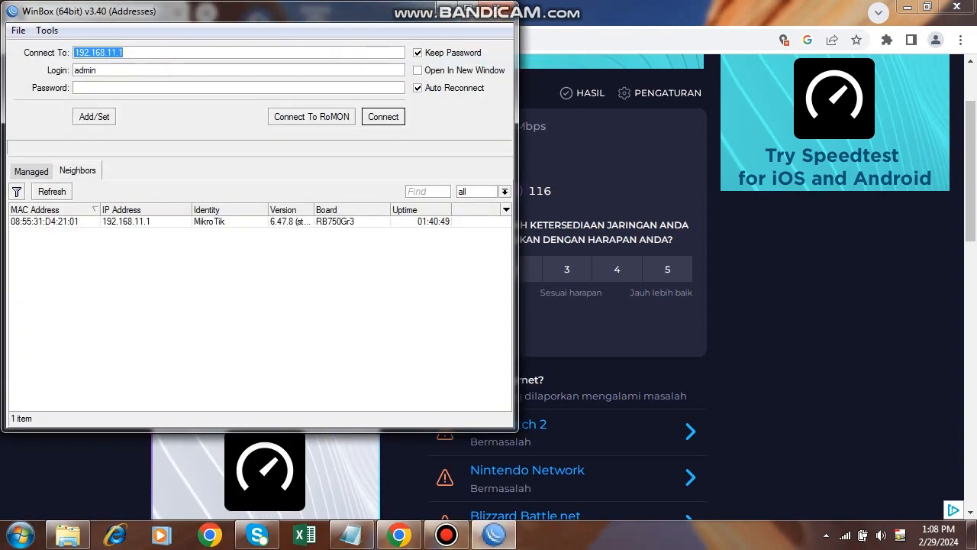
click(126, 221)
key(Return)
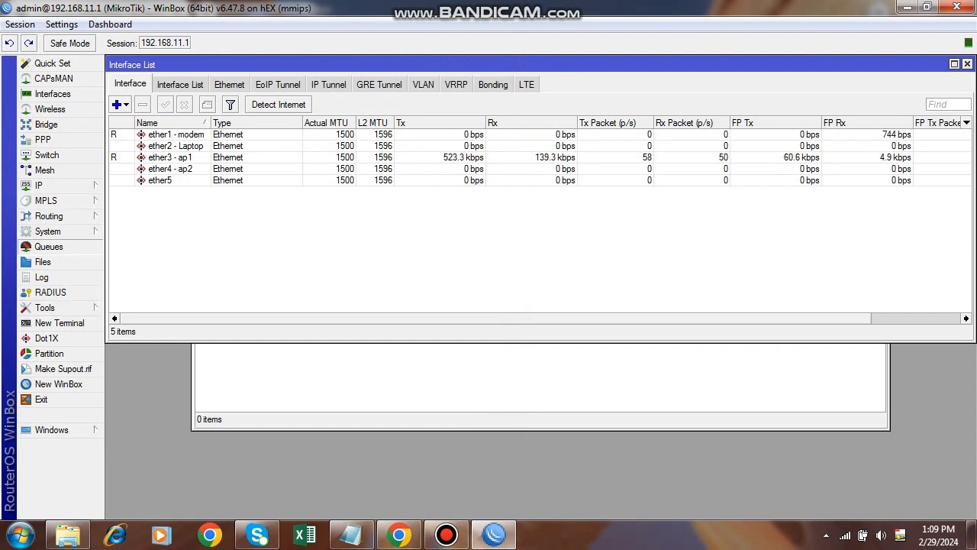
click(49, 247)
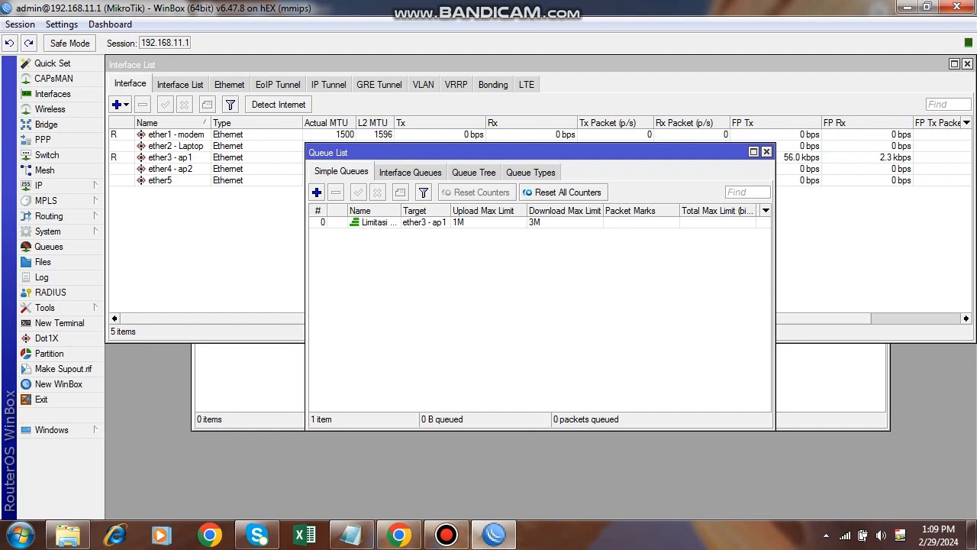
click(398, 534)
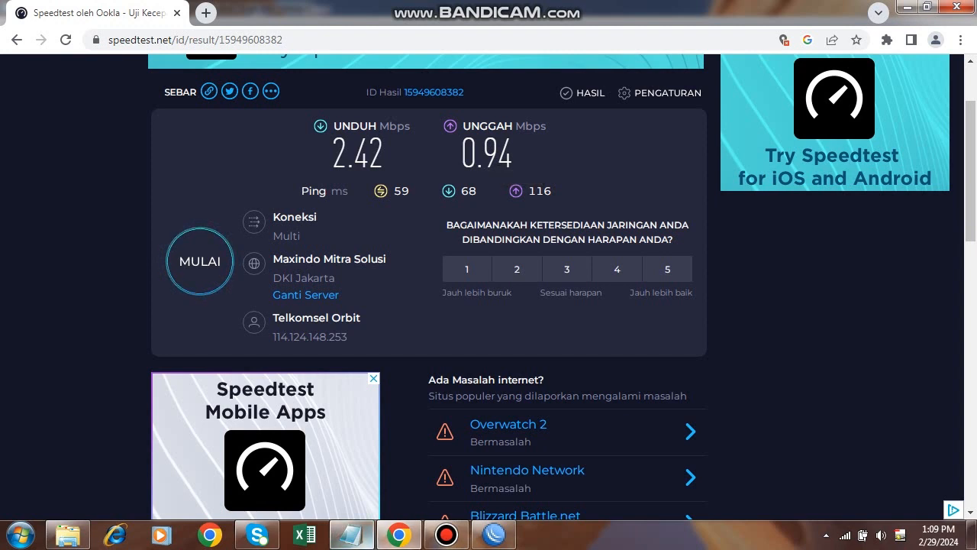
mouse_move(351, 535)
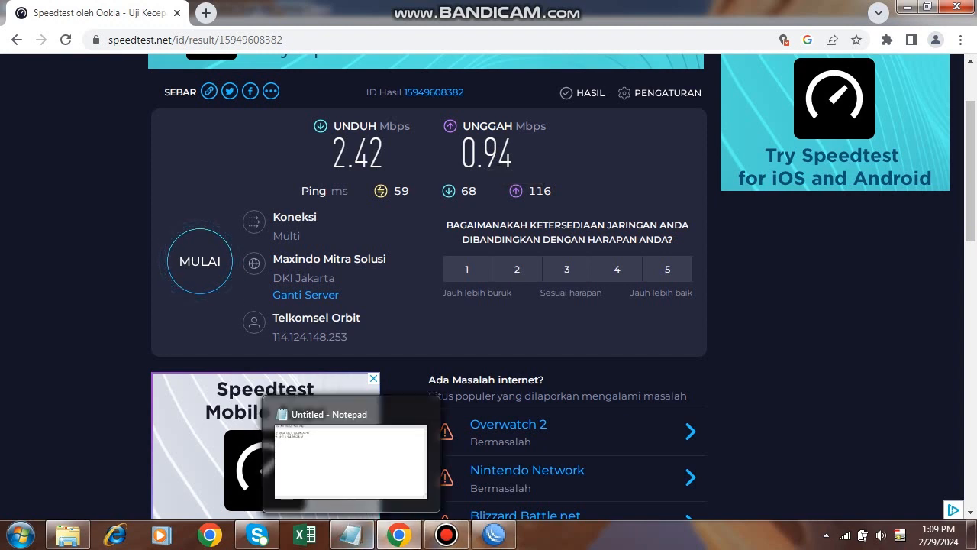